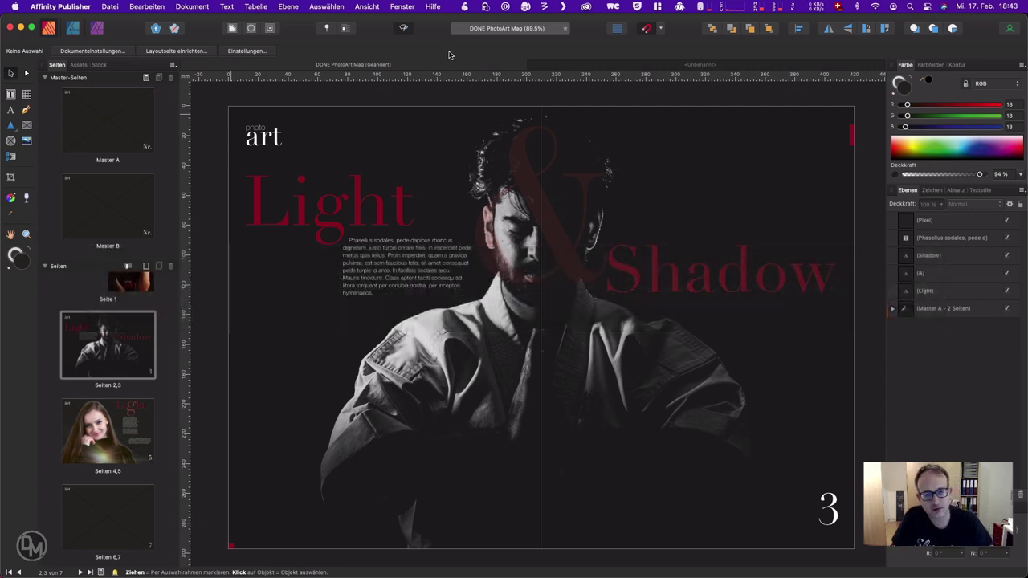
# - Return to the DONE PhotoArt Mag document and turn Preview mode off so guides and frames show
pyautogui.click(653, 69)
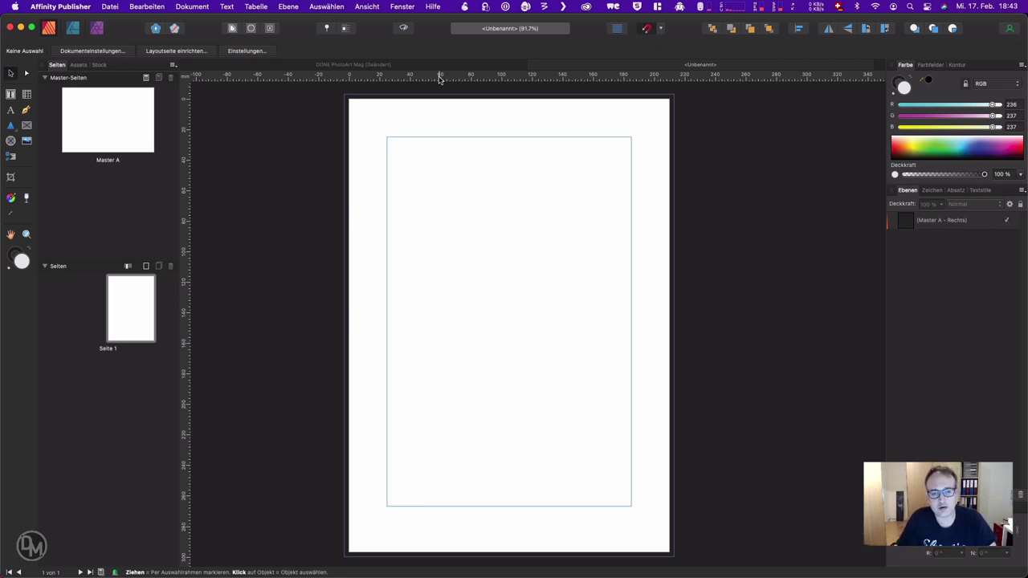
pyautogui.click(434, 65)
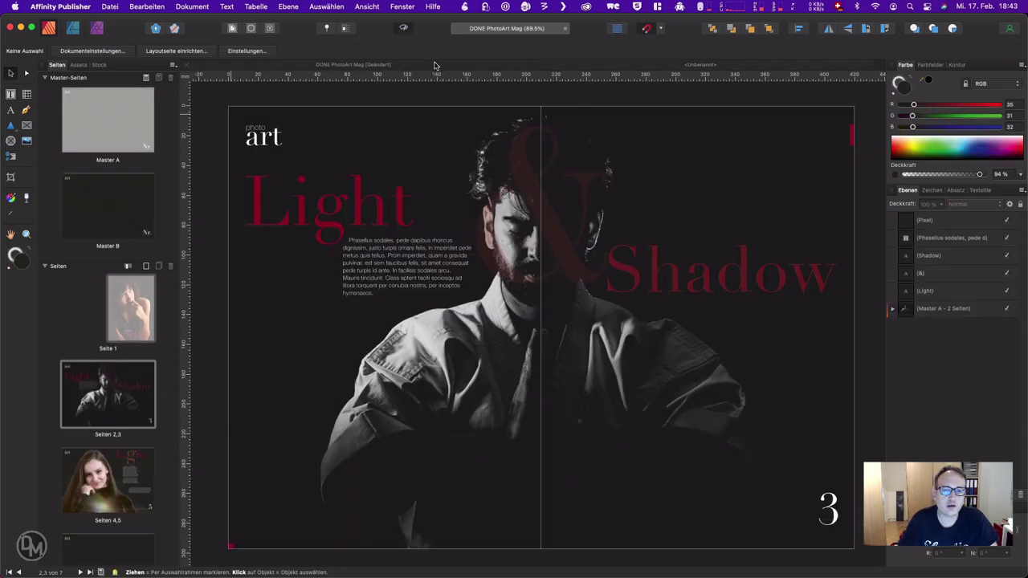
pyautogui.press('w')
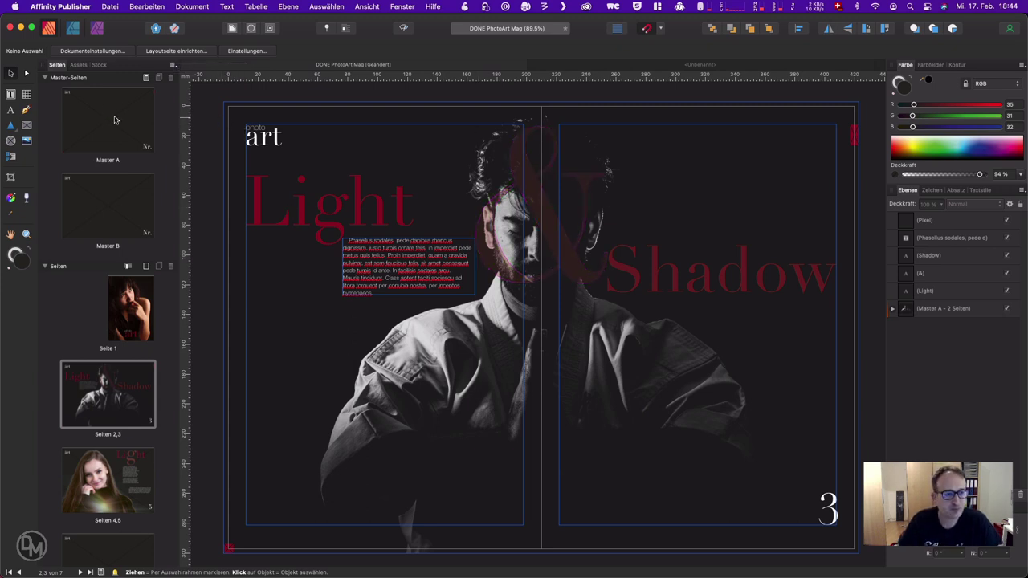
# - Change the bleed guide colour from blue to magenta in Dokumenteinstellungen
pyautogui.click(110, 52)
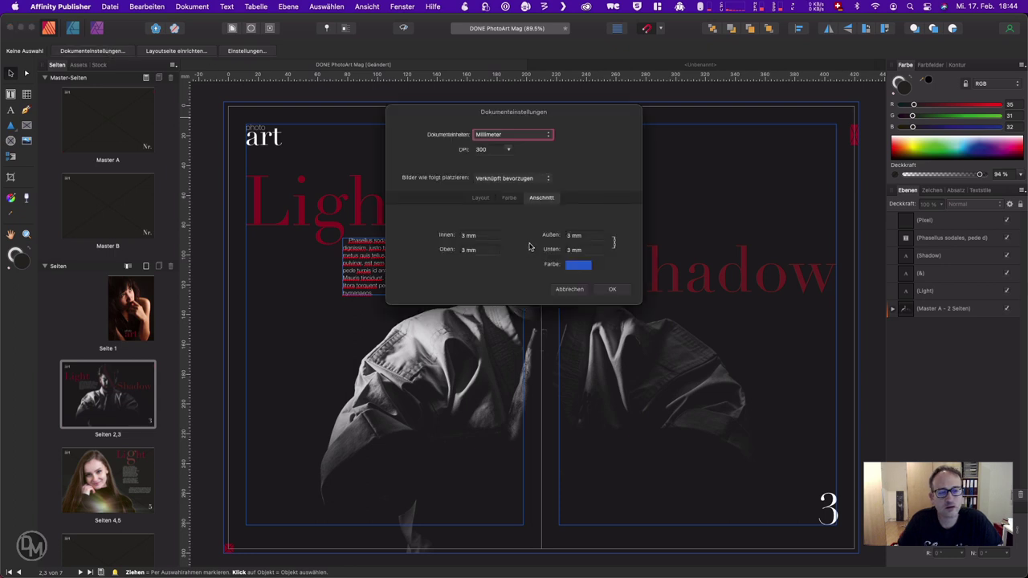
pyautogui.click(579, 267)
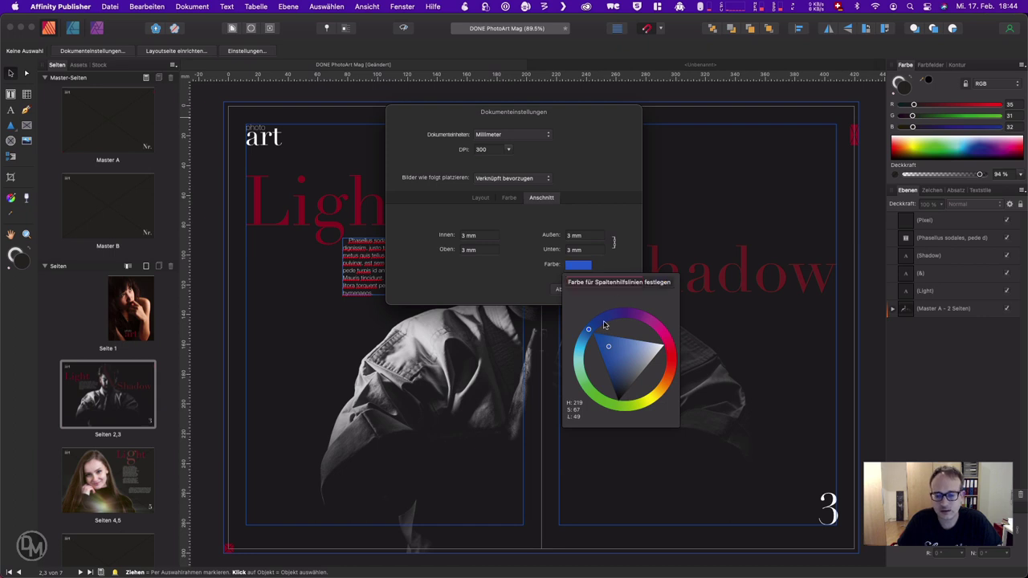
pyautogui.moveTo(591, 331); pyautogui.dragTo(657, 327)
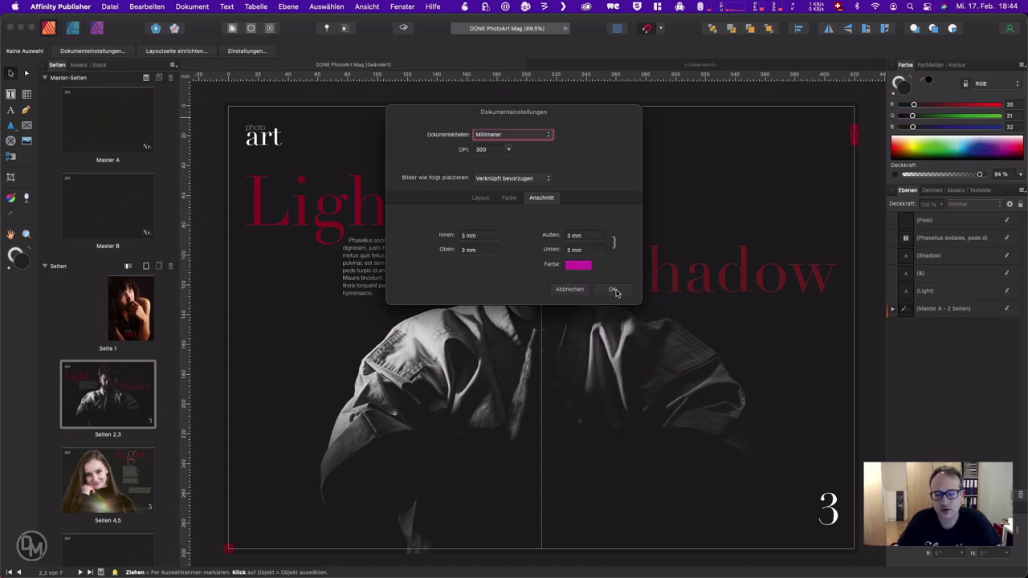
pyautogui.click(613, 290)
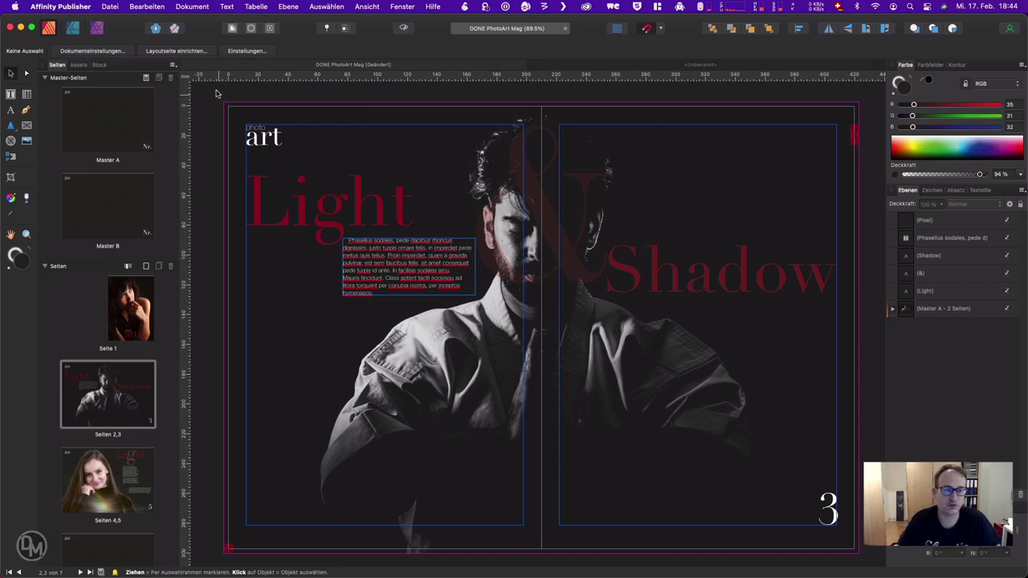
# - Set the spread's margin guides to orange in Layoutseite einrichten, then display cover page 1
pyautogui.click(178, 51)
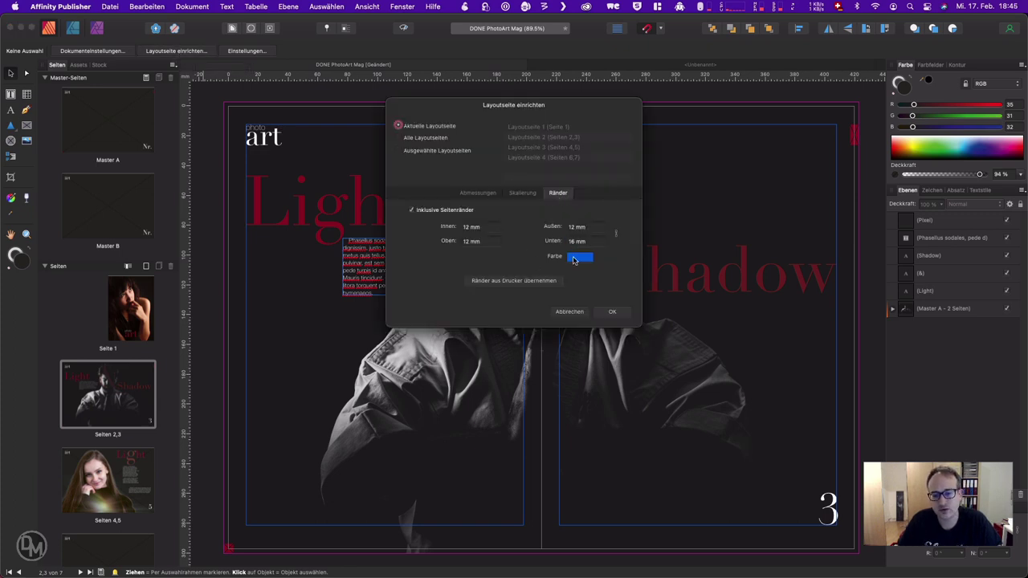
pyautogui.click(576, 258)
pyautogui.click(665, 388)
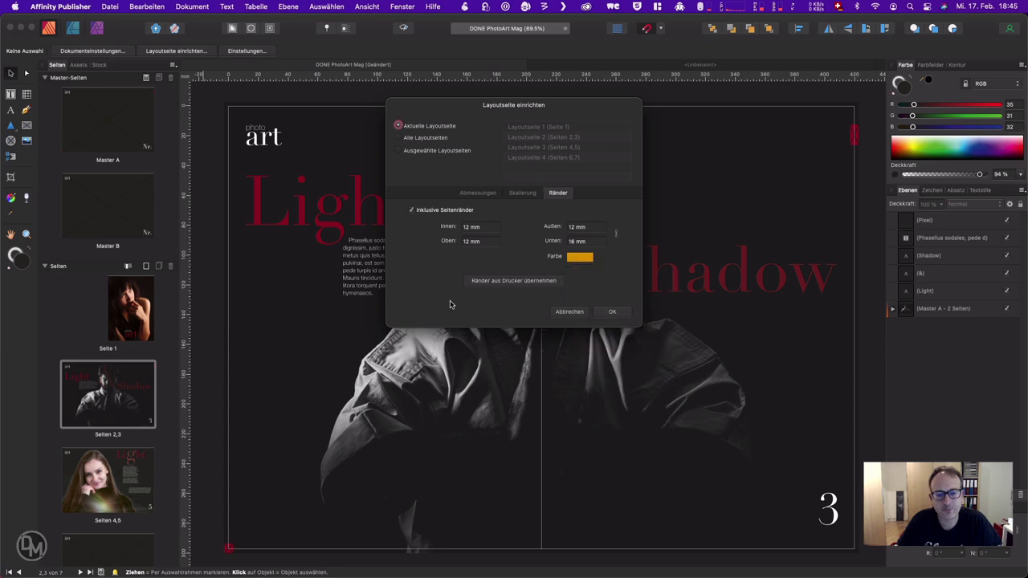
pyautogui.click(612, 313)
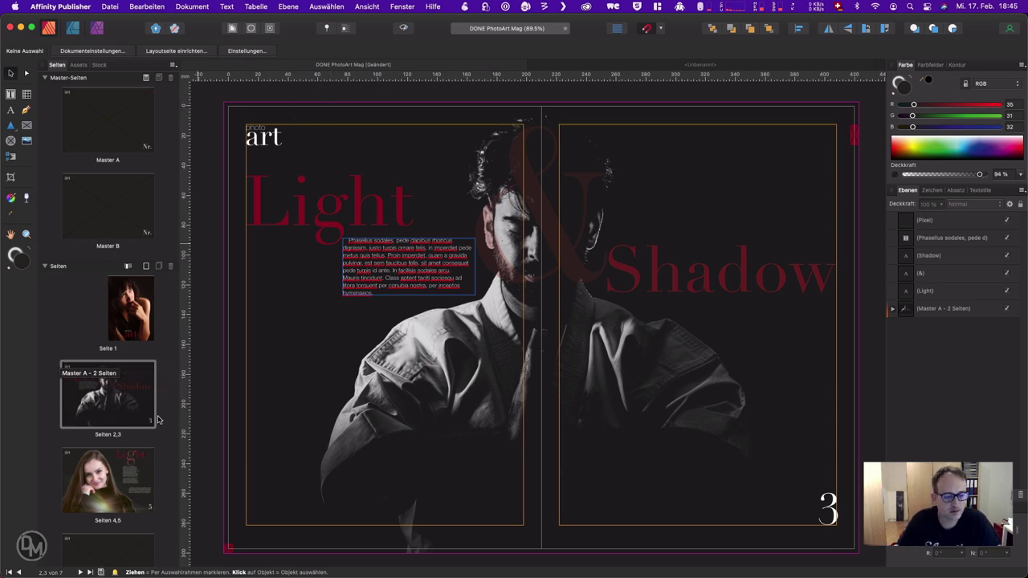
pyautogui.click(147, 335)
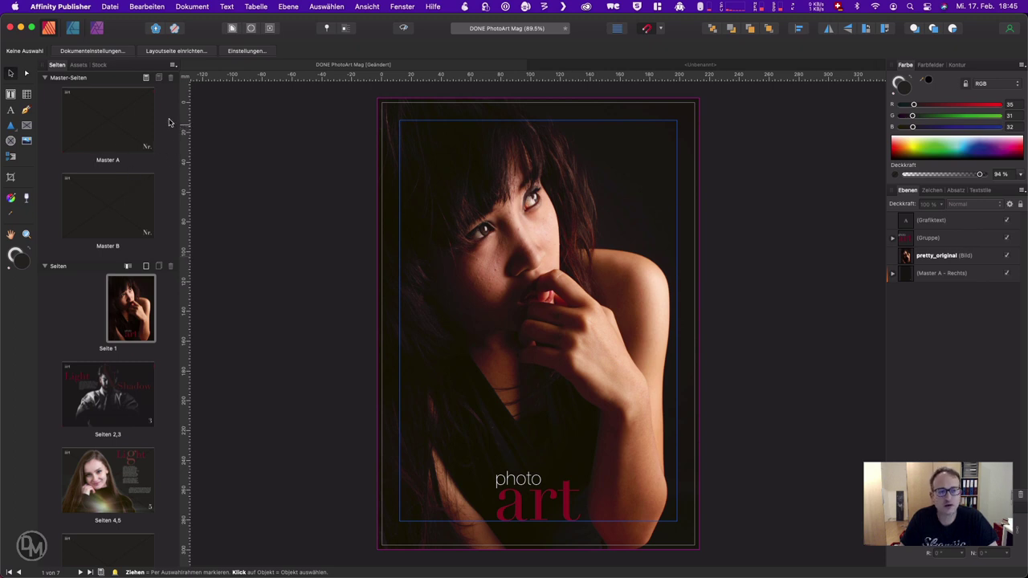
# - Give Master A gold margin guides in Layoutseite einrichten
pyautogui.doubleClick(90, 114)
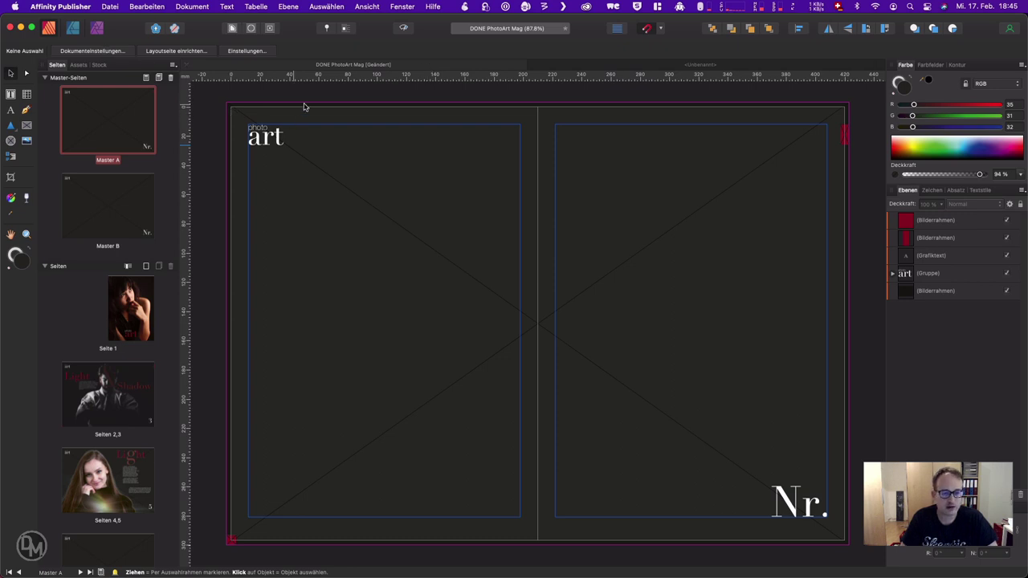
pyautogui.click(191, 55)
pyautogui.click(580, 265)
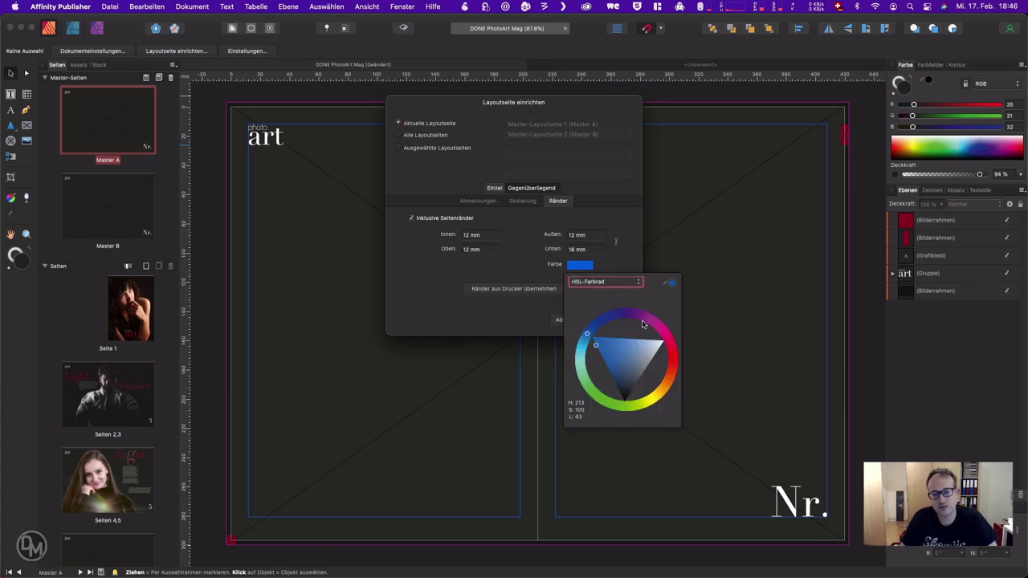
pyautogui.moveTo(671, 384); pyautogui.dragTo(669, 401)
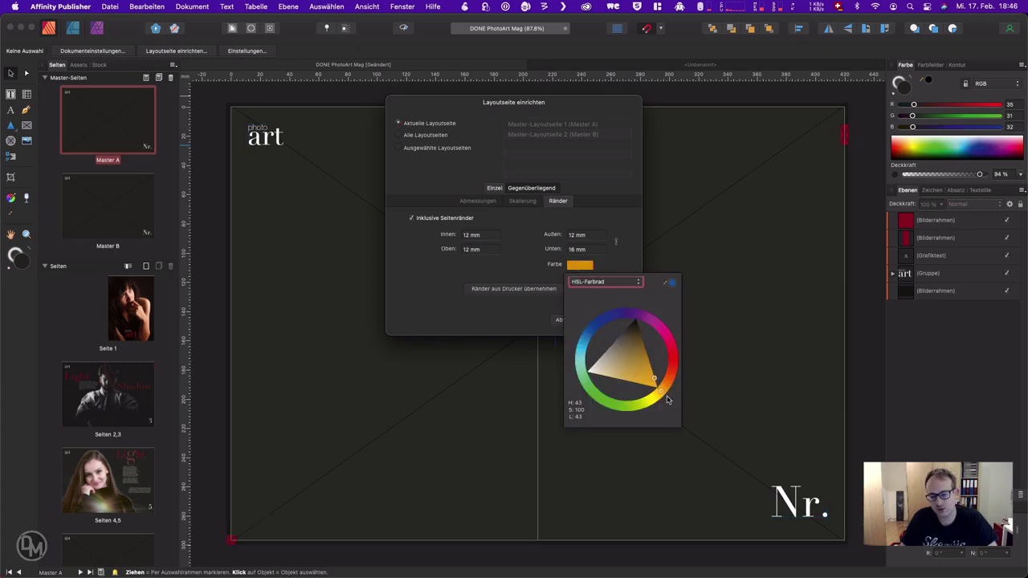
pyautogui.click(470, 321)
pyautogui.click(630, 325)
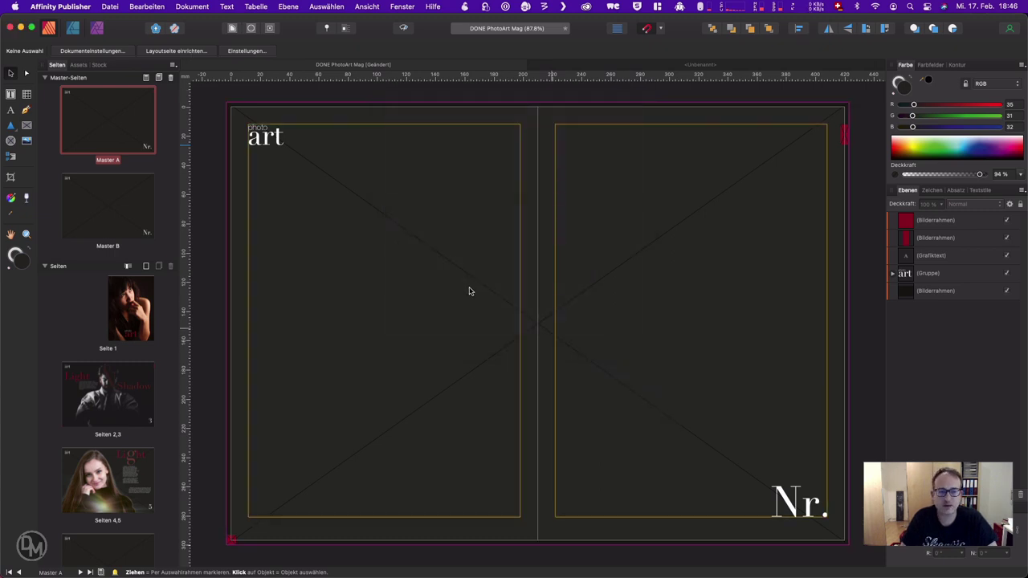
# - Check the new margins on page 1, the Light & Shadow spread and pages 4–5
pyautogui.click(135, 297)
pyautogui.doubleClick(135, 297)
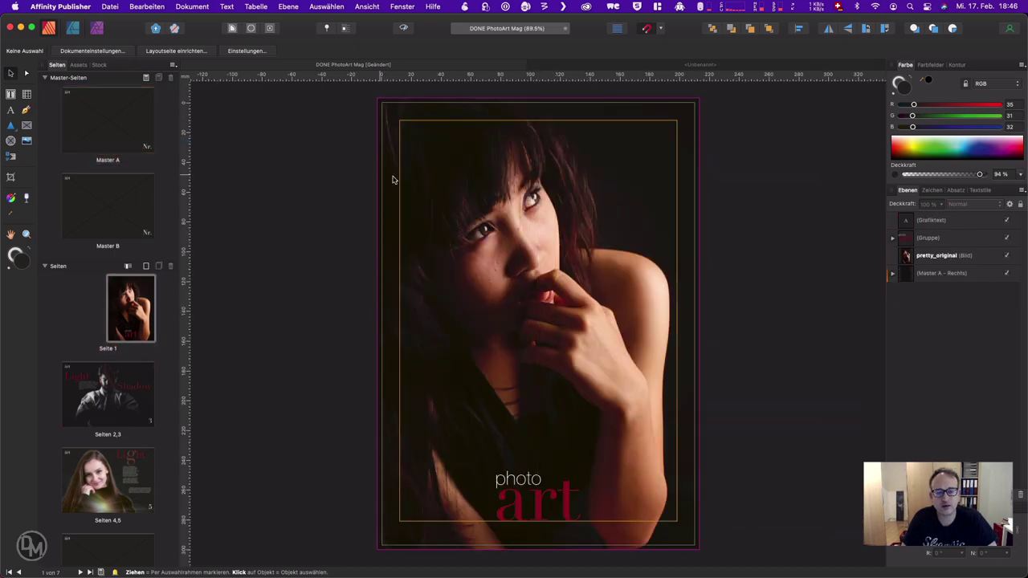
pyautogui.doubleClick(123, 393)
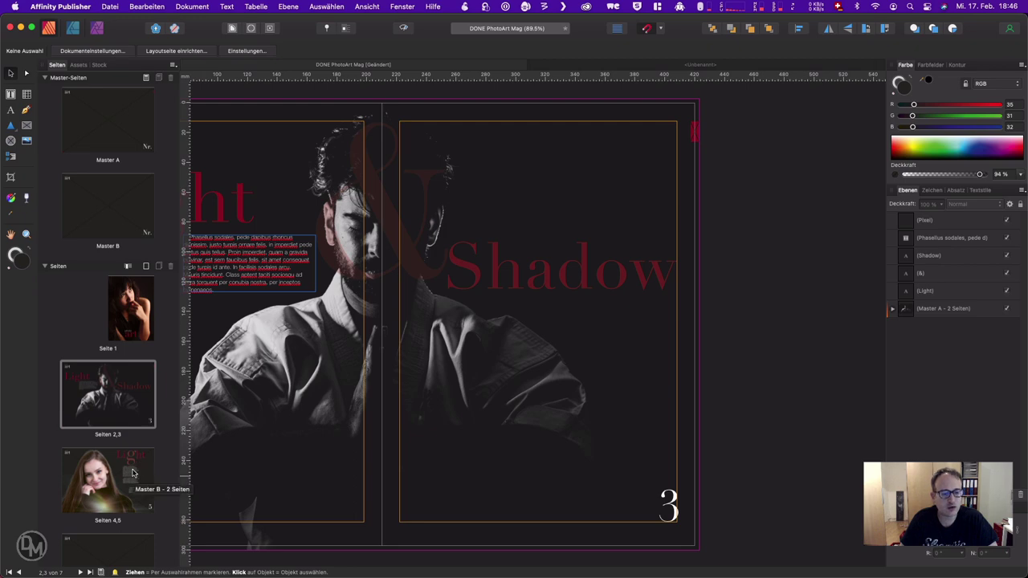
pyautogui.doubleClick(126, 473)
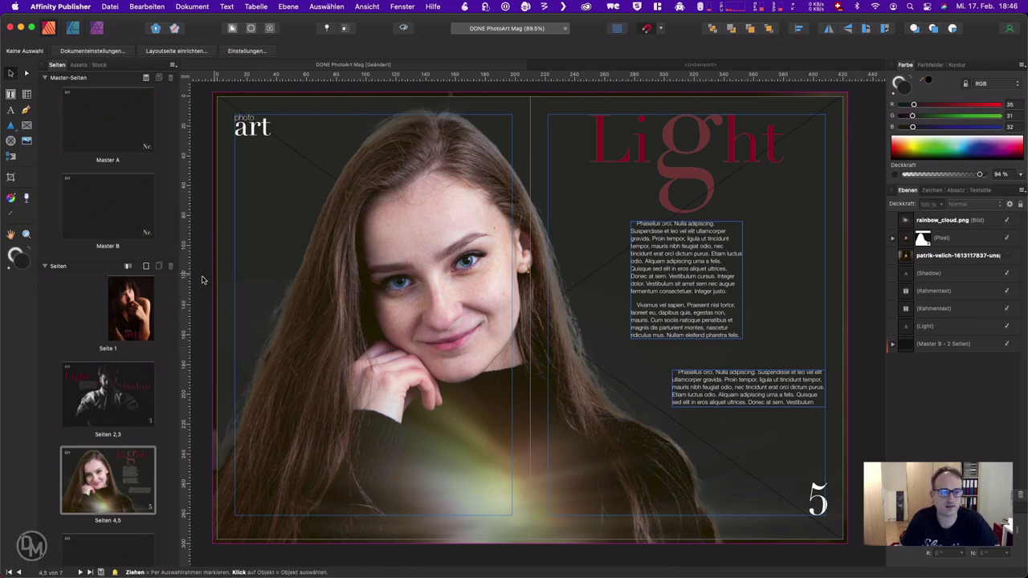
# - Give Master B the same margin guide colour and return to the cover page
pyautogui.doubleClick(116, 197)
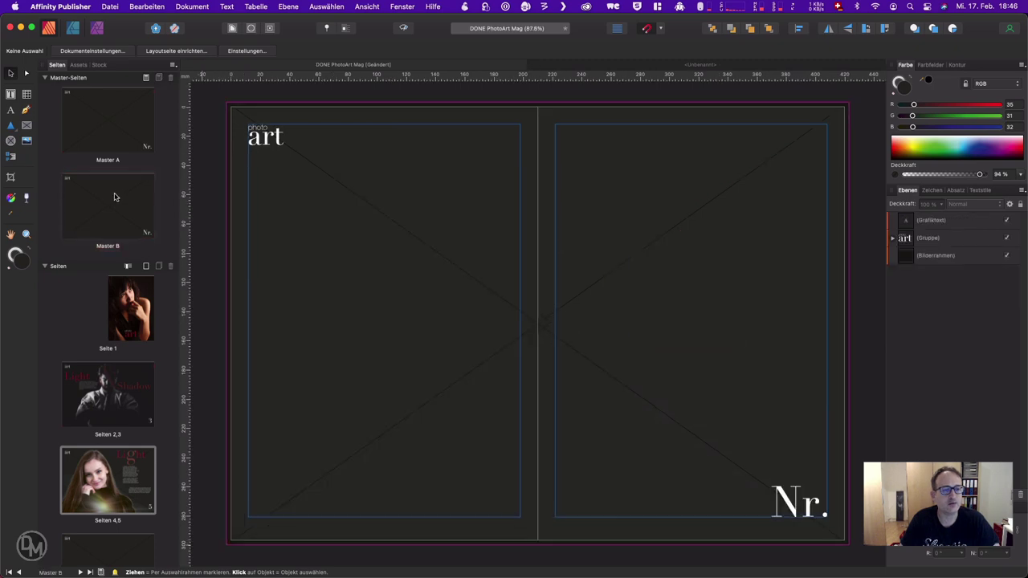
pyautogui.click(175, 50)
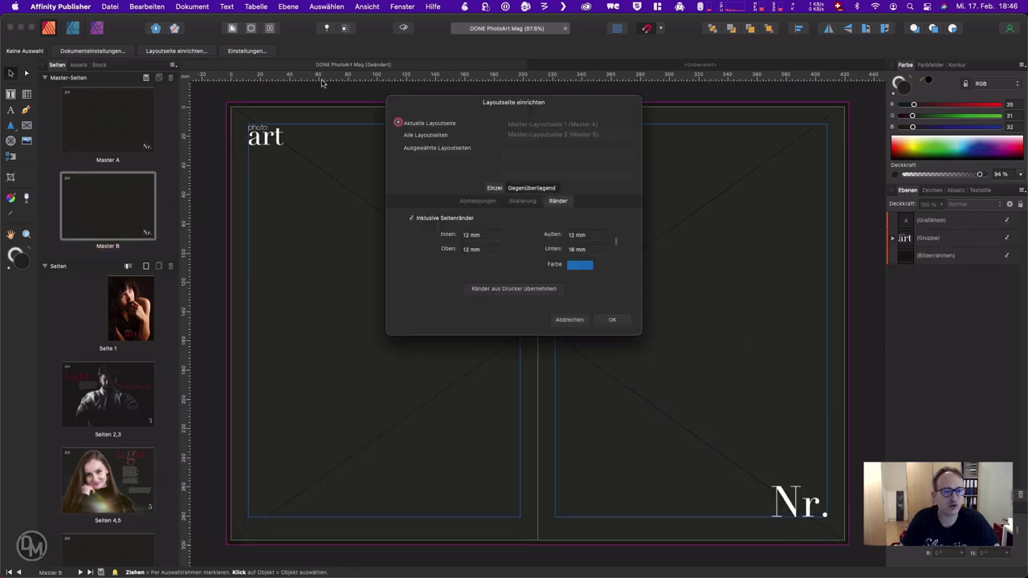
pyautogui.click(580, 265)
pyautogui.moveTo(669, 361); pyautogui.dragTo(668, 400)
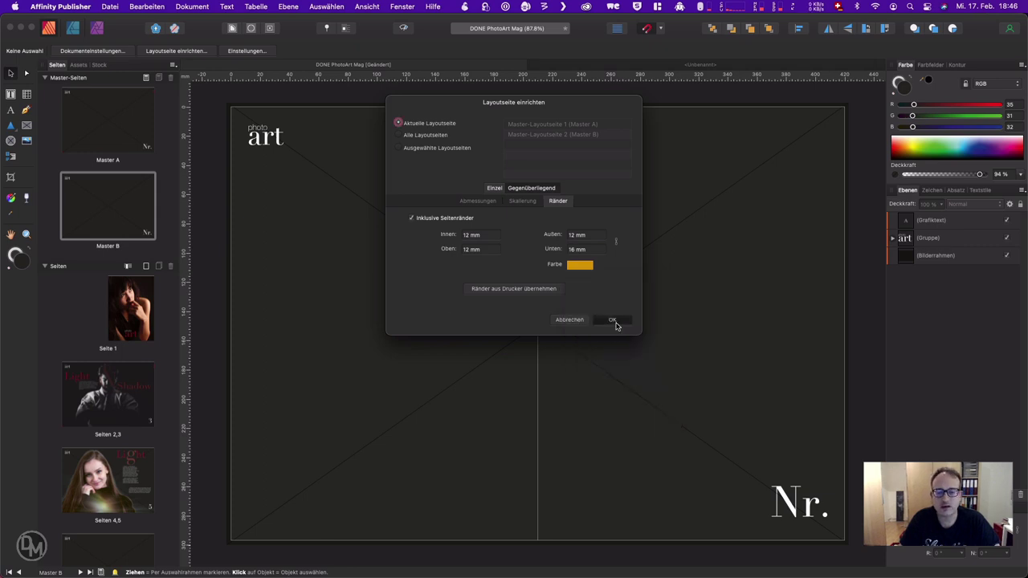
pyautogui.click(614, 319)
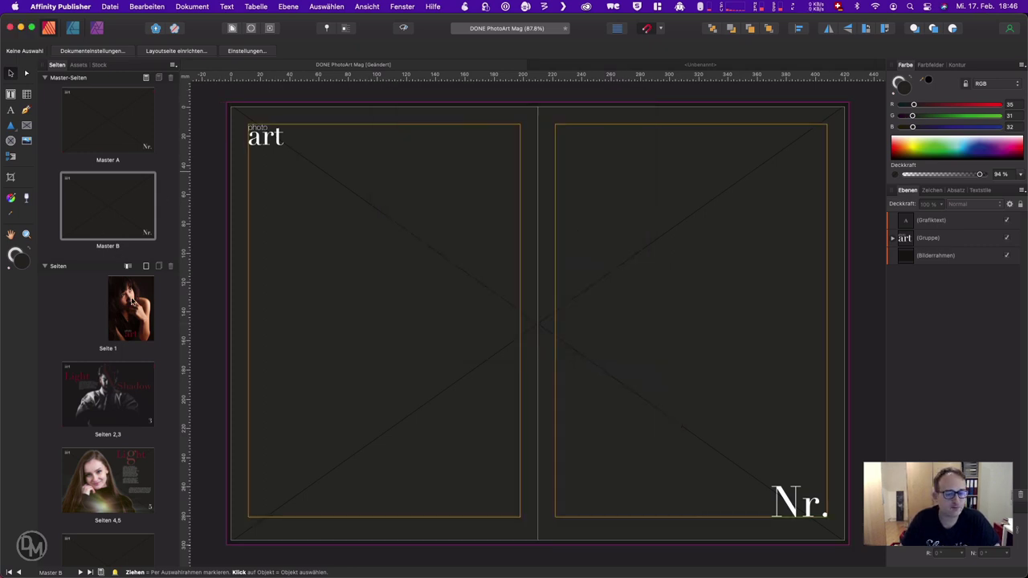
pyautogui.click(133, 301)
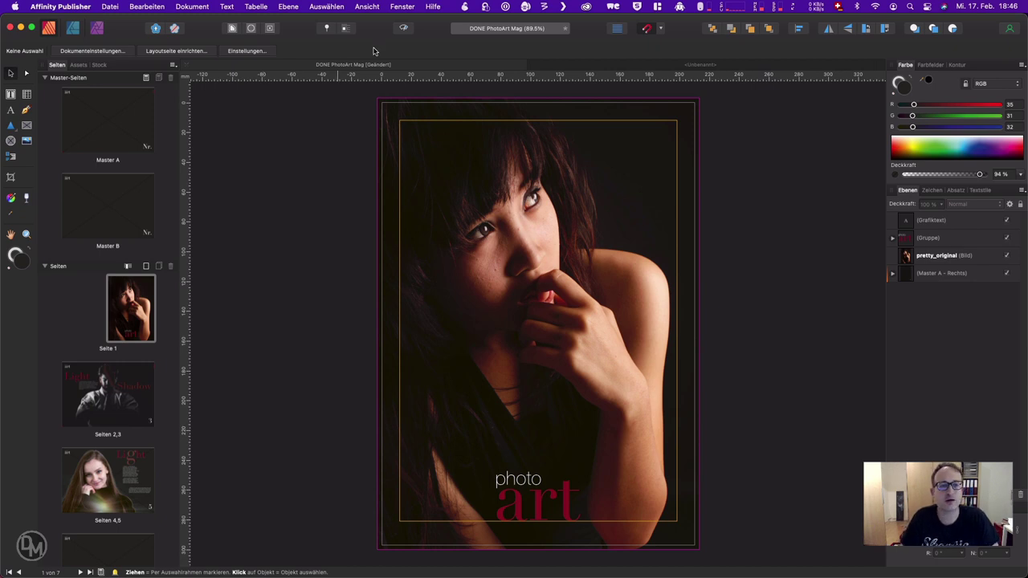
pyautogui.press('super+n')
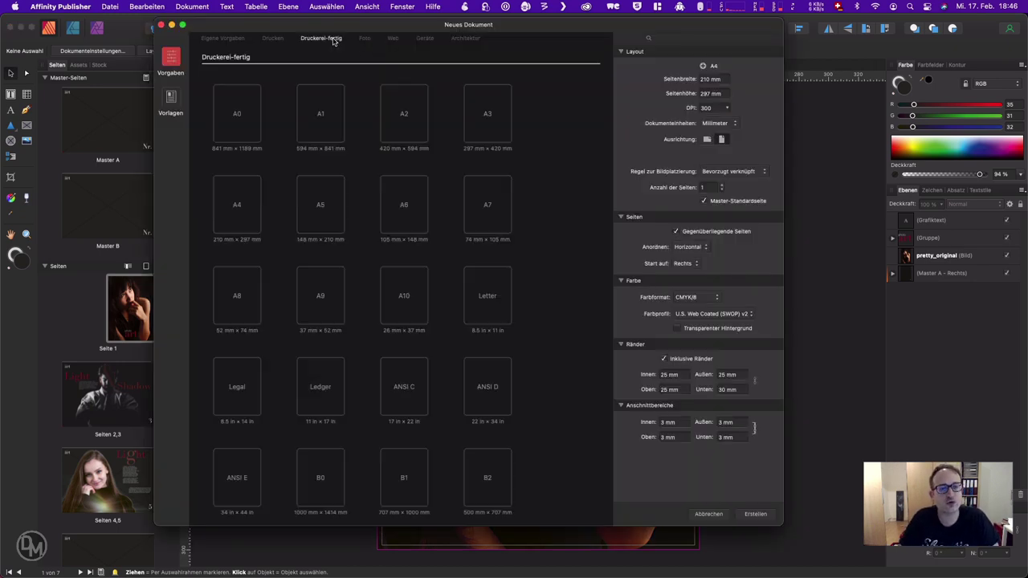
pyautogui.click(218, 200)
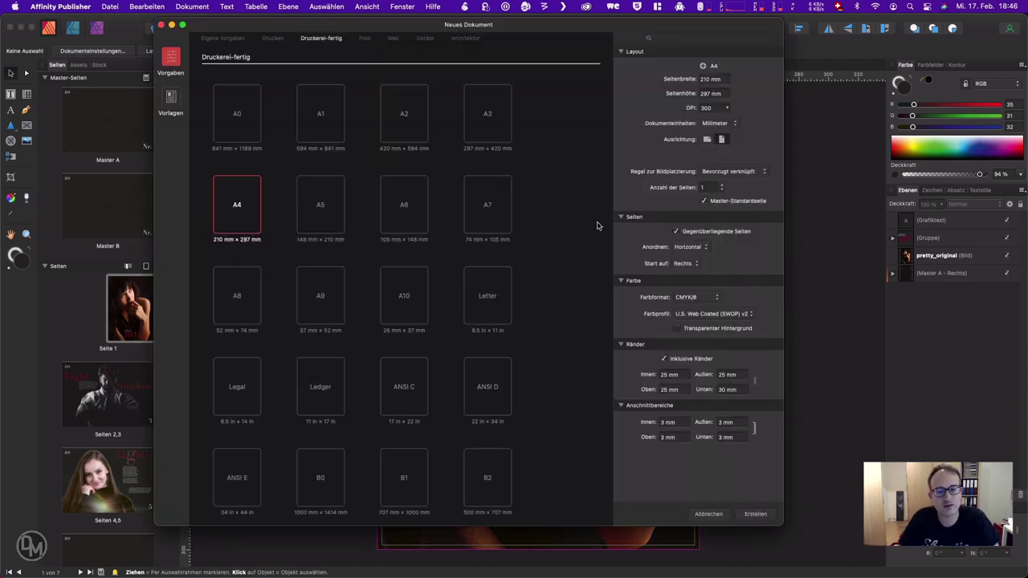
pyautogui.click(755, 513)
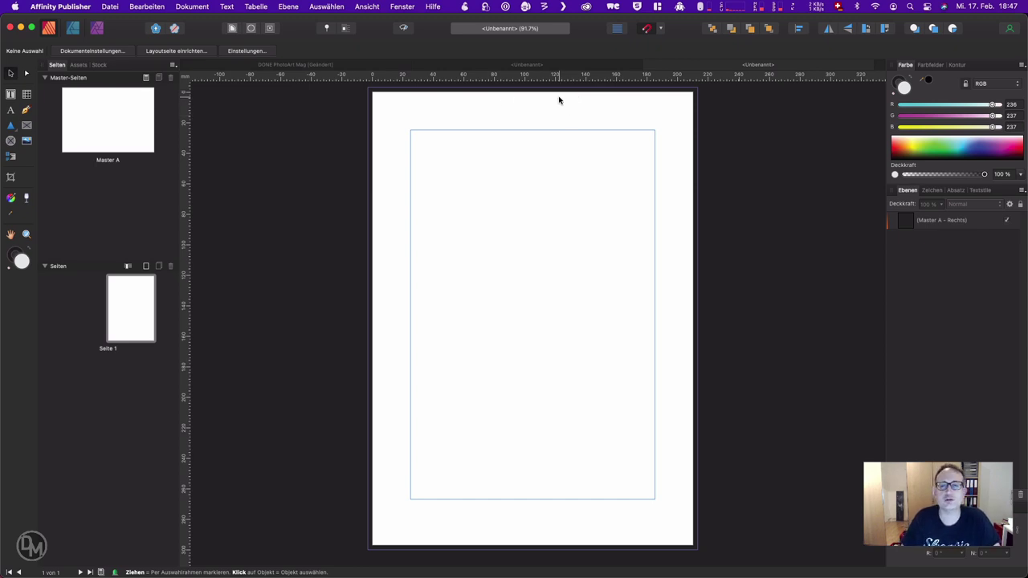
pyautogui.press('super+w')
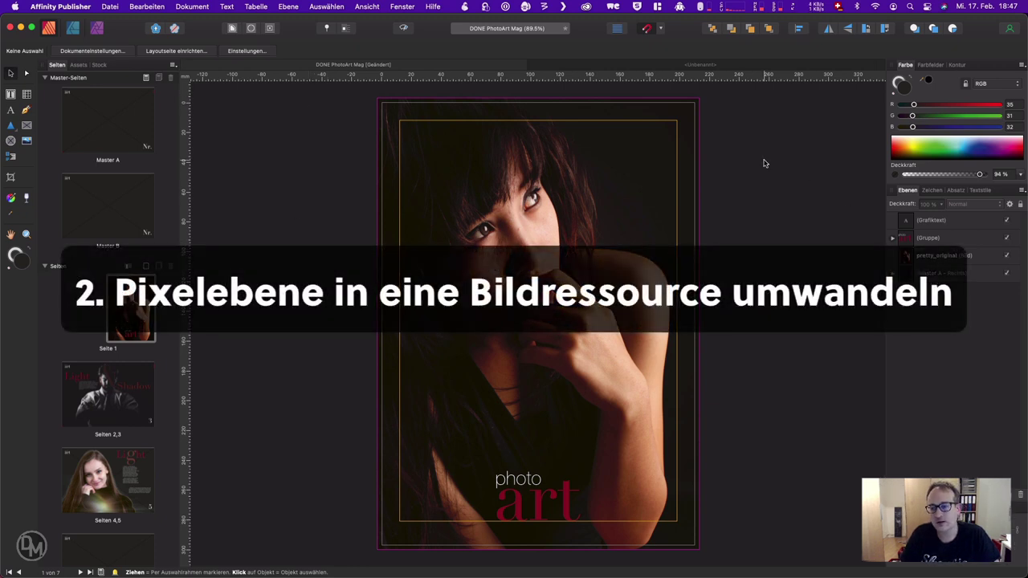
pyautogui.click(141, 393)
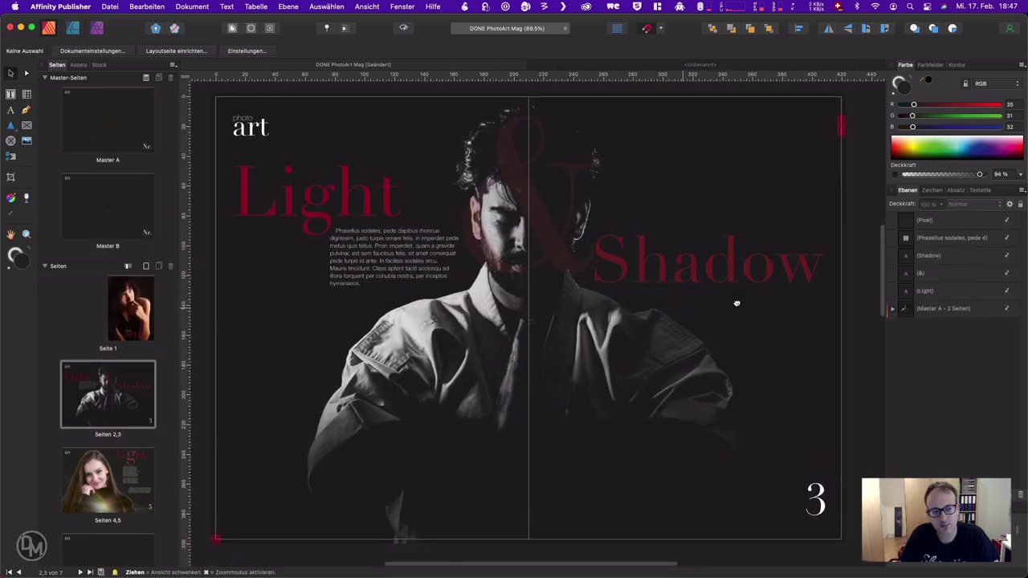
pyautogui.click(187, 6)
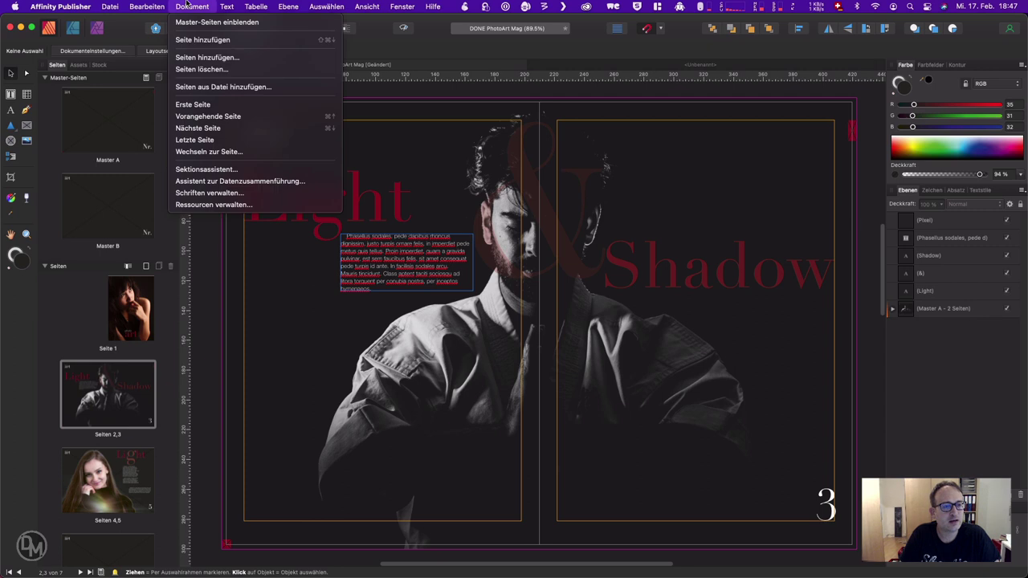
pyautogui.click(240, 204)
pyautogui.moveTo(431, 128); pyautogui.dragTo(484, 122)
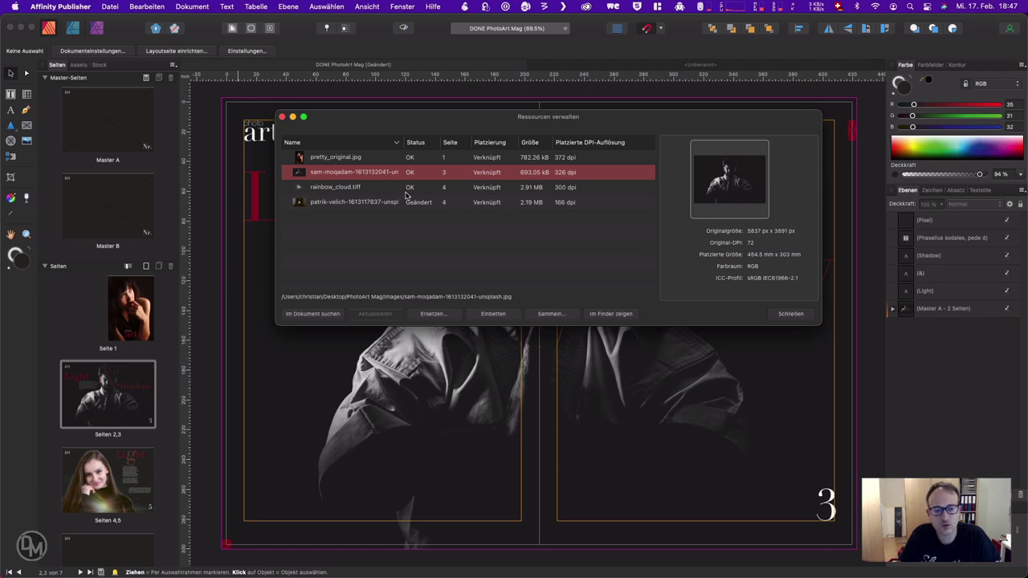
pyautogui.click(524, 206)
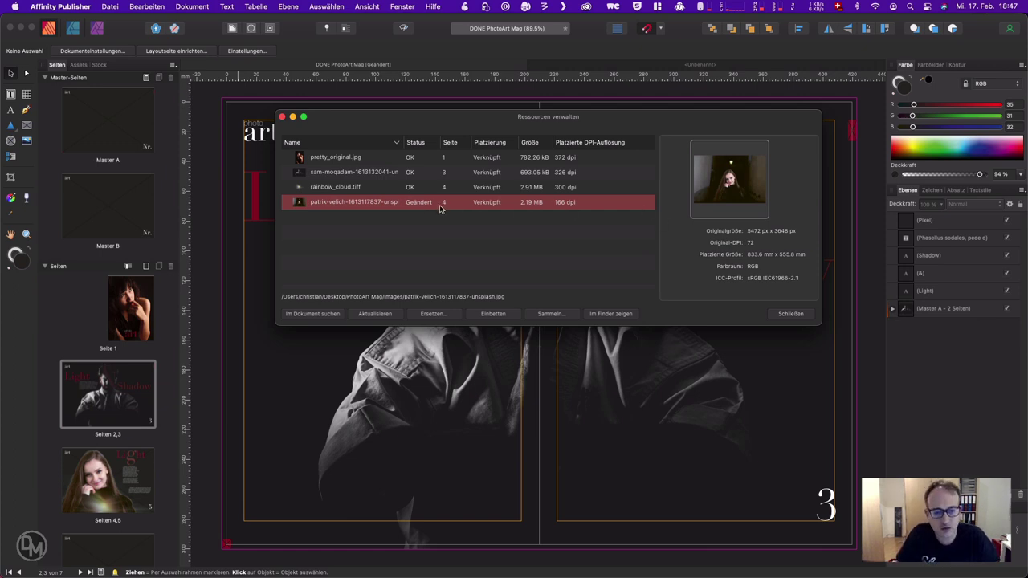
pyautogui.click(493, 159)
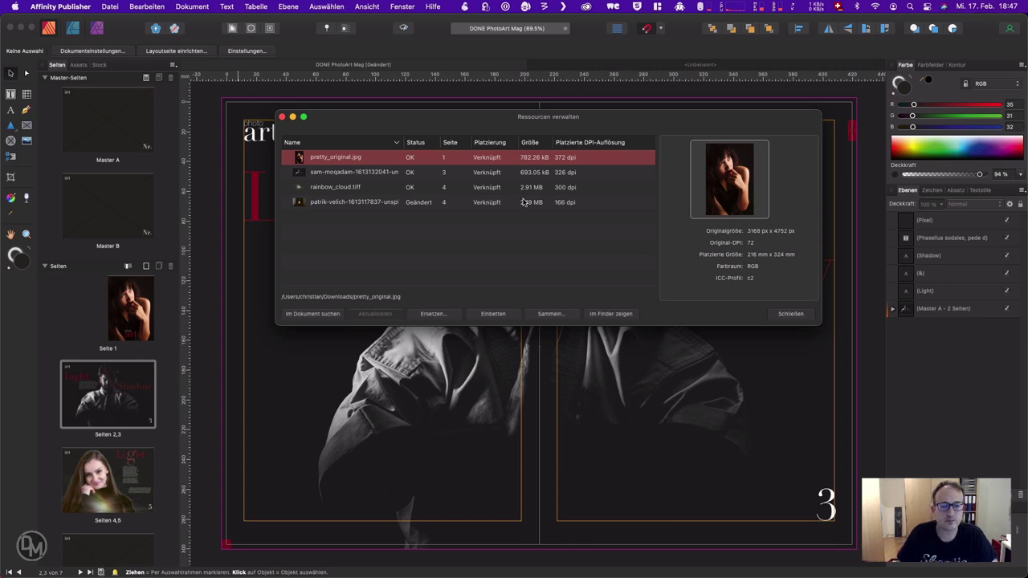
pyautogui.click(792, 314)
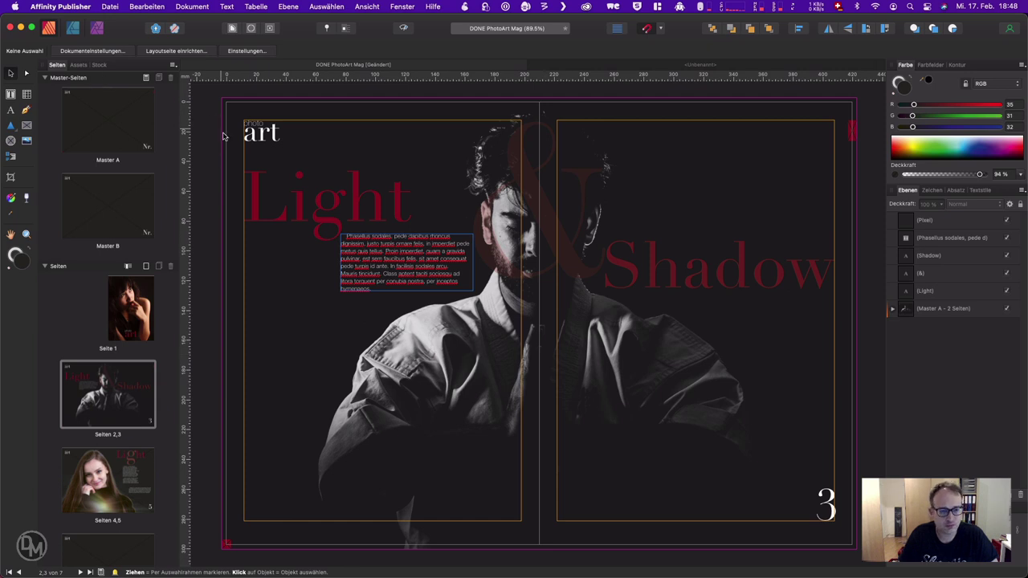
# - Place a fog asset from Fog Overlays by Paper Farms onto the spread's lower part
pyautogui.click(78, 65)
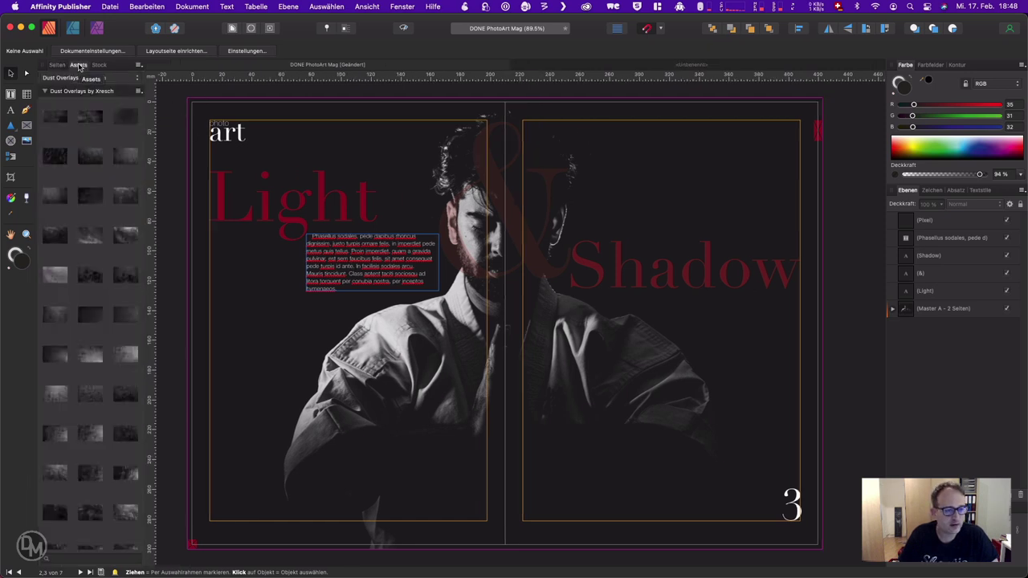
pyautogui.click(100, 78)
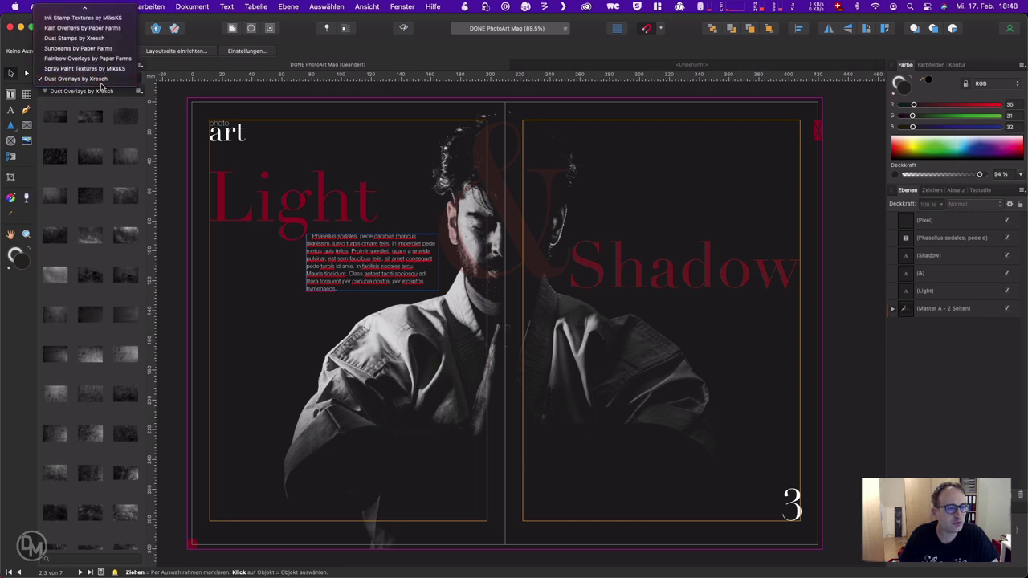
pyautogui.click(90, 14)
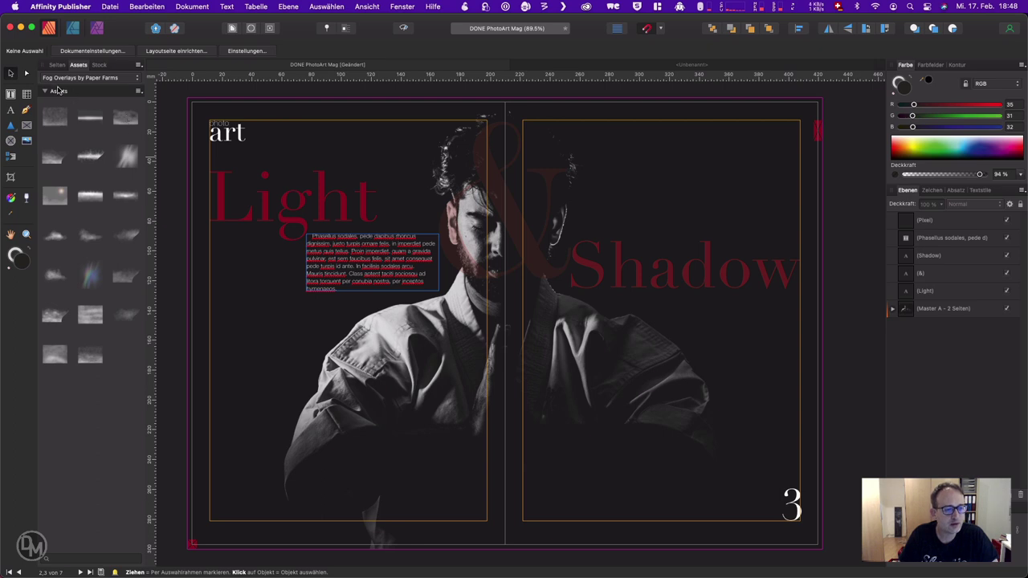
pyautogui.moveTo(125, 117)
pyautogui.mouseDown()
pyautogui.moveTo(447, 358)
pyautogui.moveTo(437, 408)
pyautogui.mouseUp()
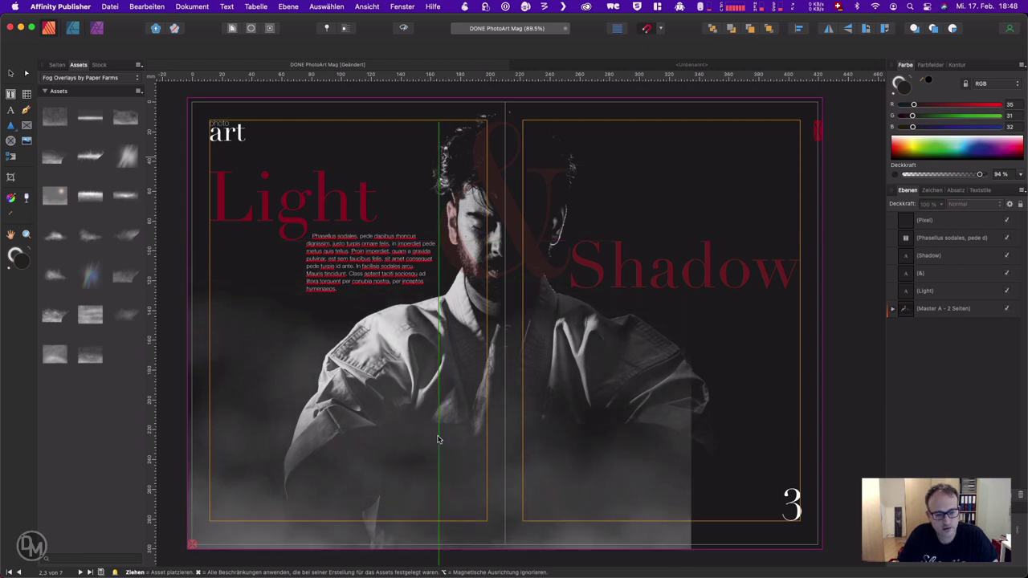
pyautogui.moveTo(438, 408); pyautogui.dragTo(437, 434)
# - Stretch the fog across the spread's lower half and view it in Preview mode
pyautogui.moveTo(693, 272); pyautogui.dragTo(833, 206)
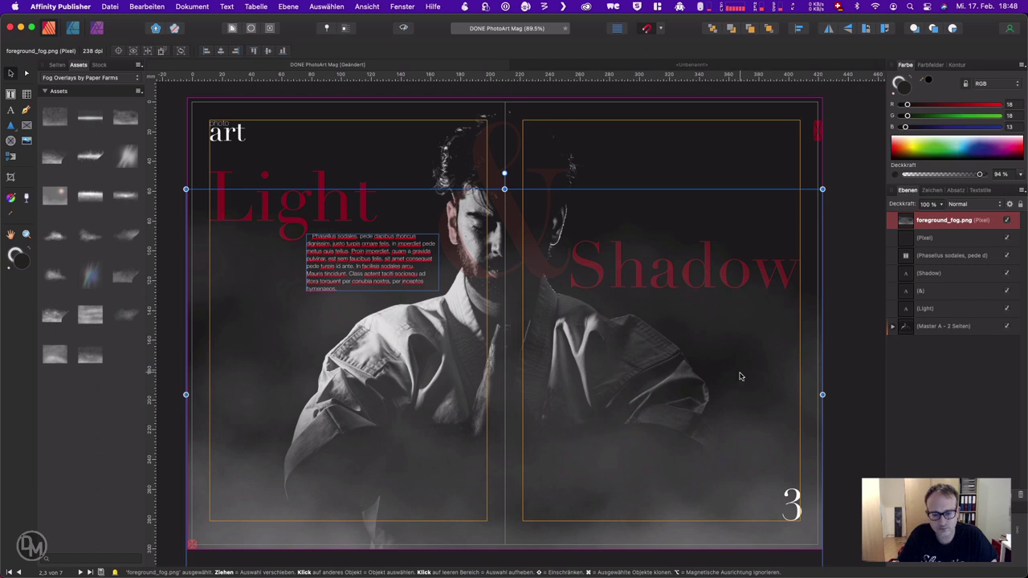
pyautogui.moveTo(739, 374); pyautogui.dragTo(739, 436)
pyautogui.moveTo(725, 391); pyautogui.dragTo(728, 434)
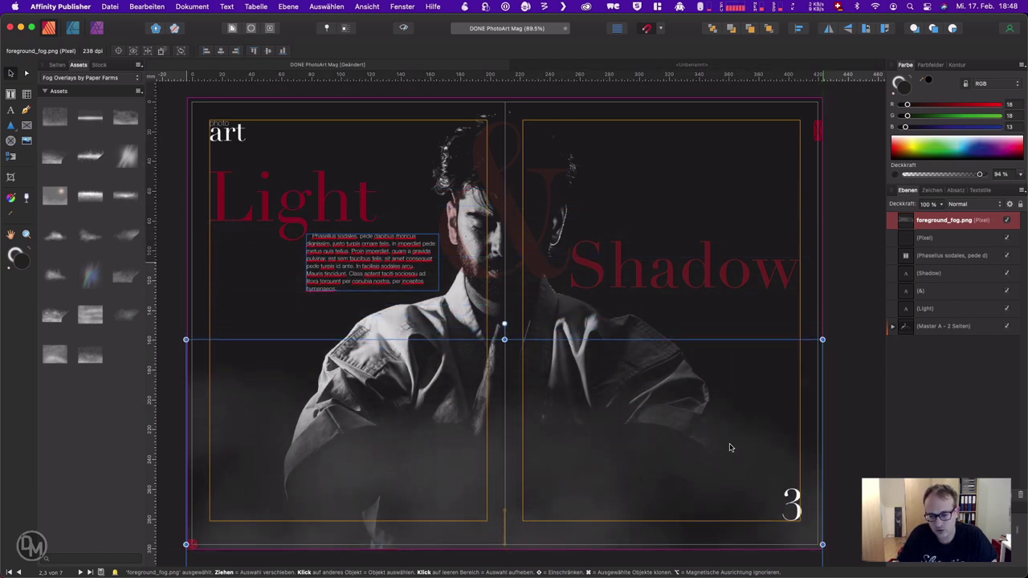
pyautogui.moveTo(728, 433); pyautogui.dragTo(730, 437)
pyautogui.click(842, 291)
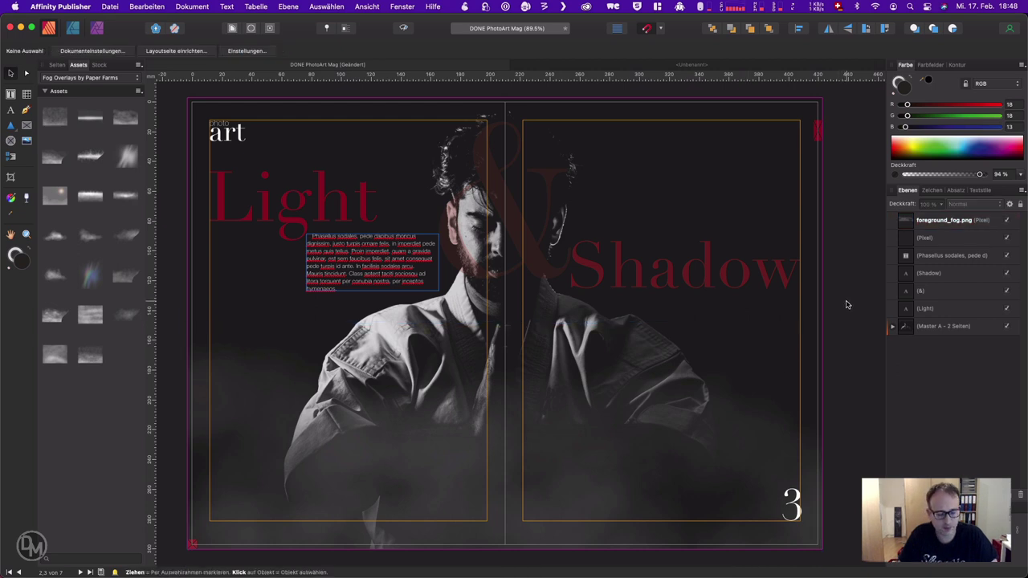
pyautogui.press('w')
pyautogui.moveTo(788, 317); pyautogui.dragTo(772, 320)
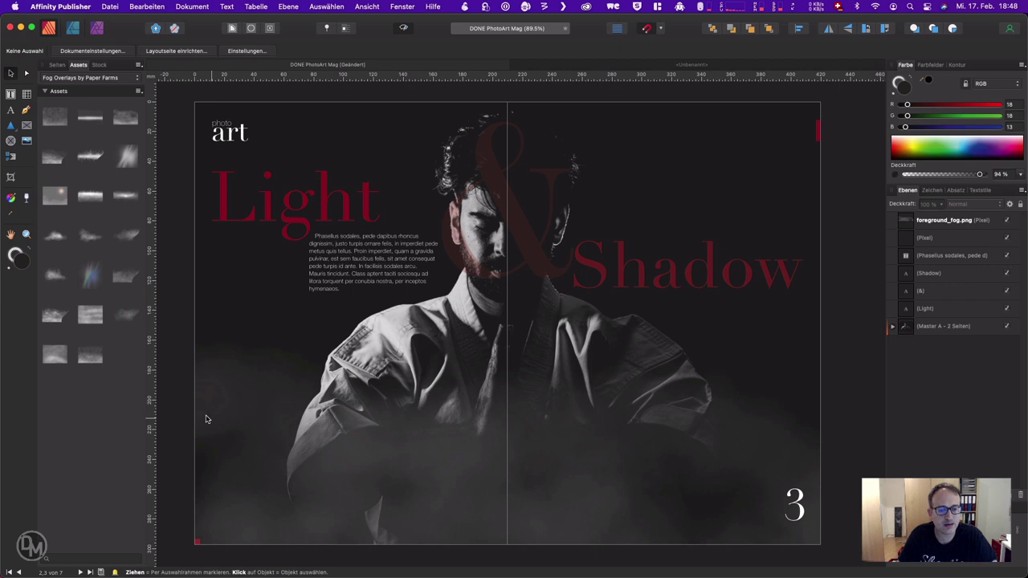
pyautogui.click(736, 438)
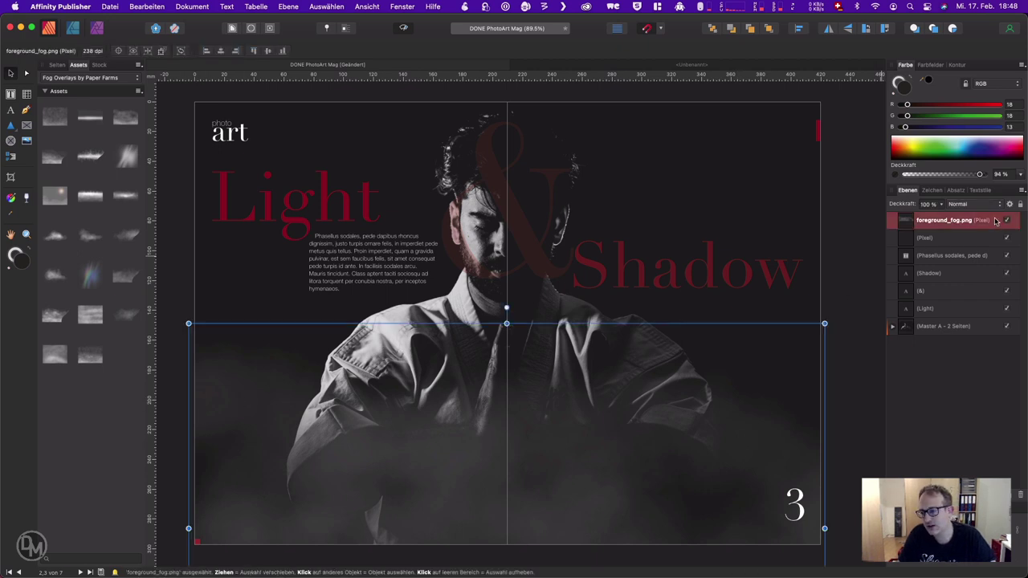
pyautogui.click(192, 6)
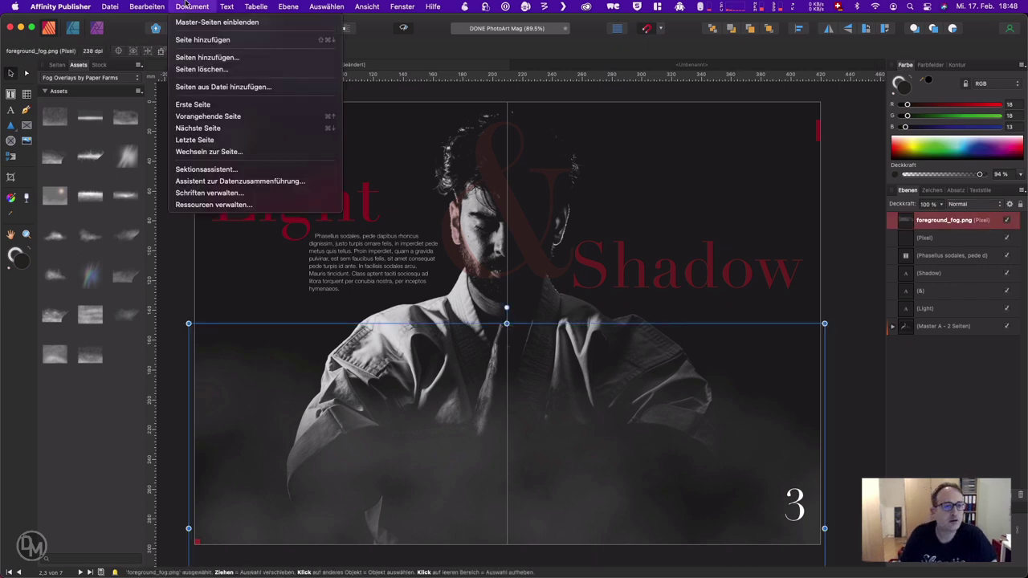
pyautogui.click(256, 206)
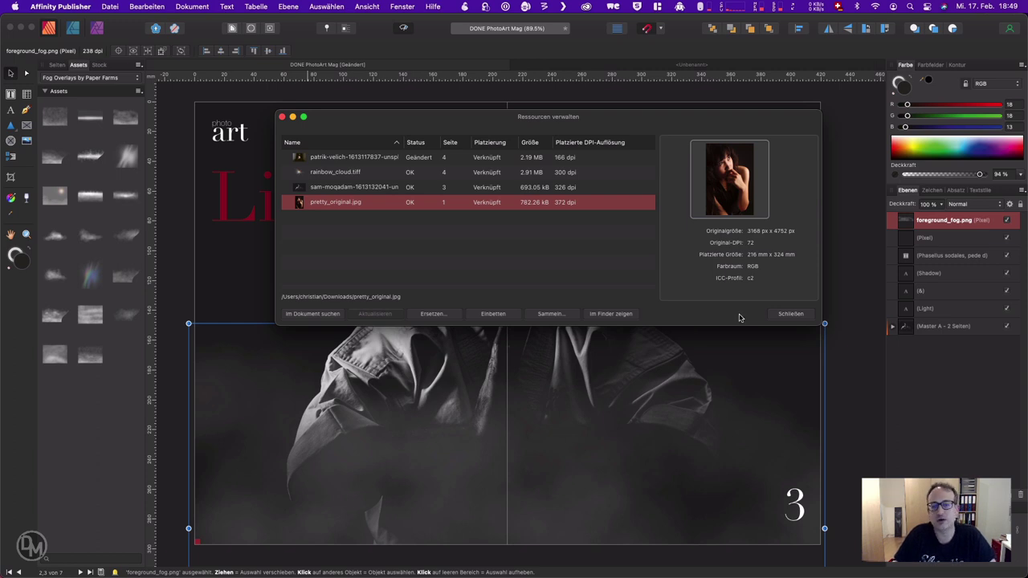
pyautogui.click(791, 314)
pyautogui.click(838, 120)
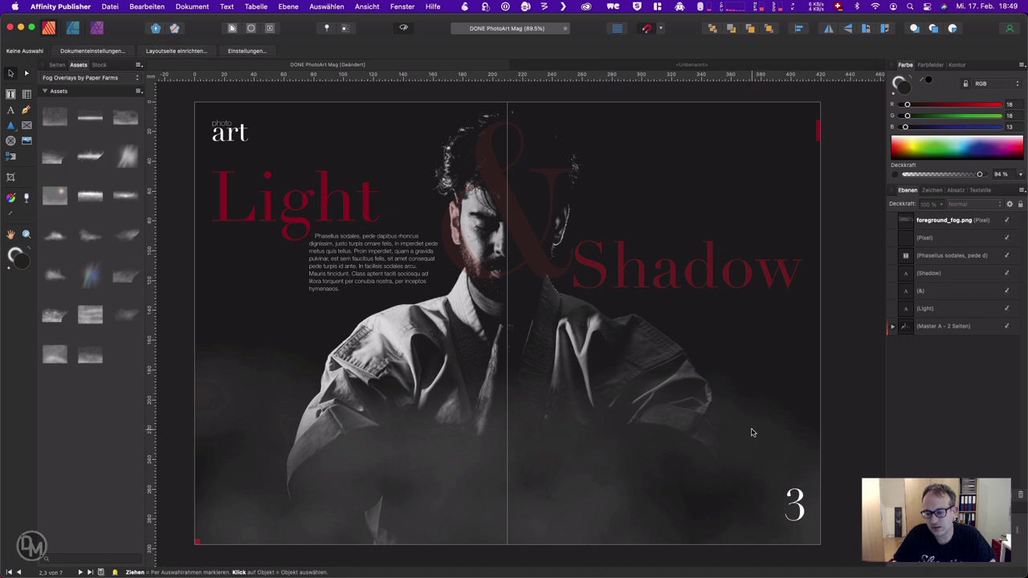
# - Convert the foreground_fog.png pixel layer into an image resource with In Bildressource umwandeln
pyautogui.click(752, 433)
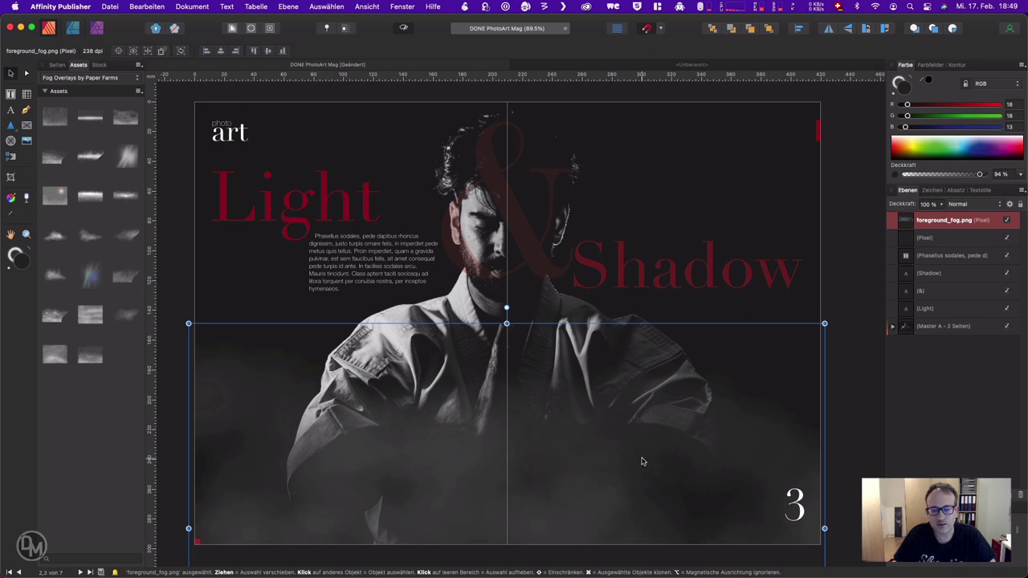
pyautogui.rightClick(589, 389)
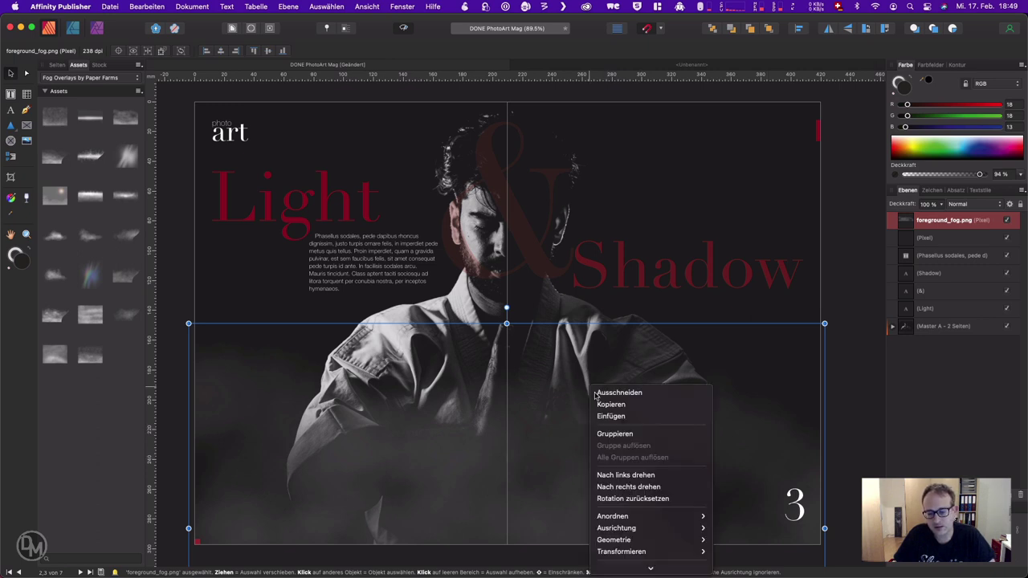
pyautogui.scroll(-5, 596, 395)
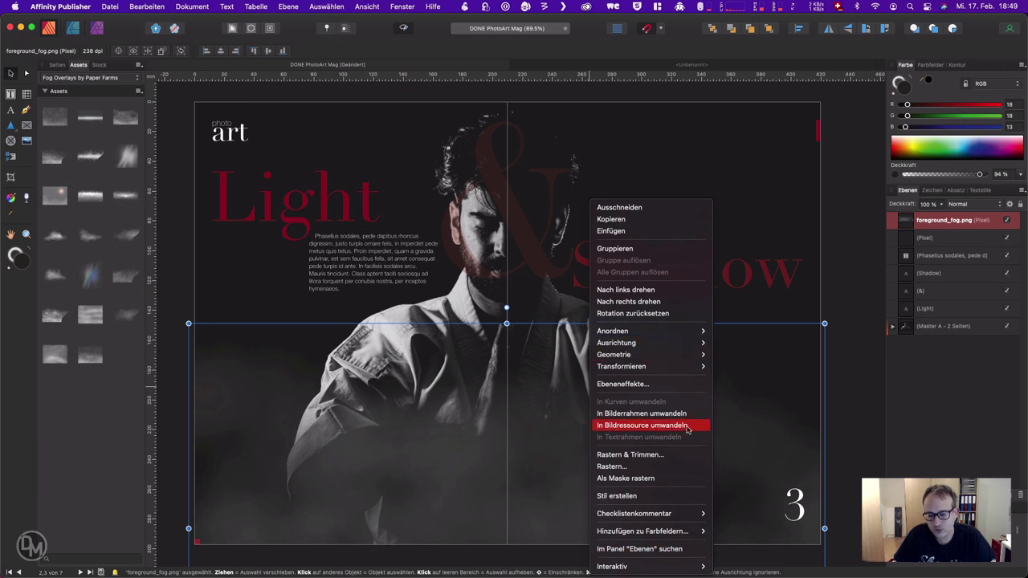
pyautogui.click(687, 426)
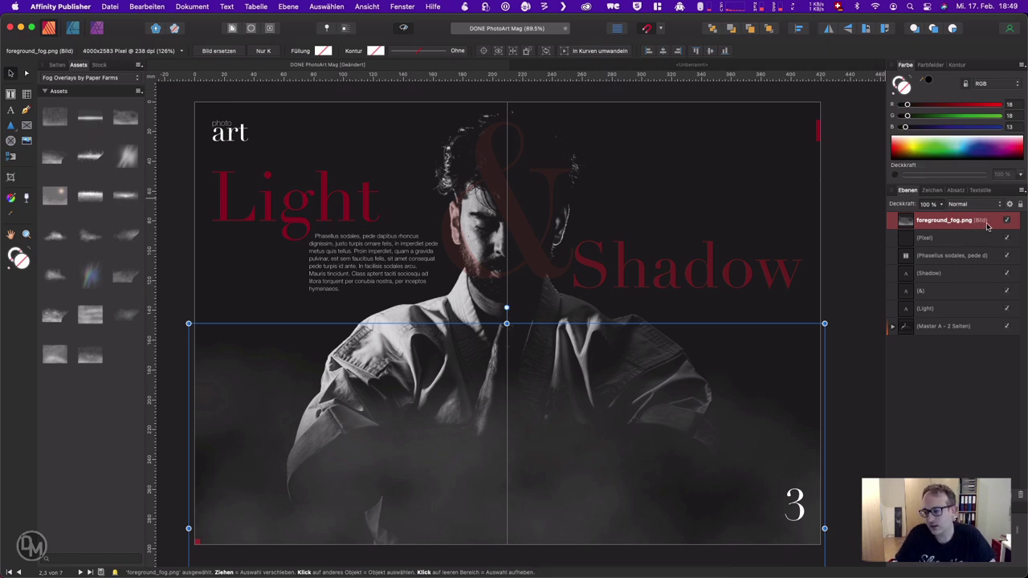
# - Link the embedded foreground_fog image into the project's Images folder via Ressourcen verwalten
pyautogui.click(192, 6)
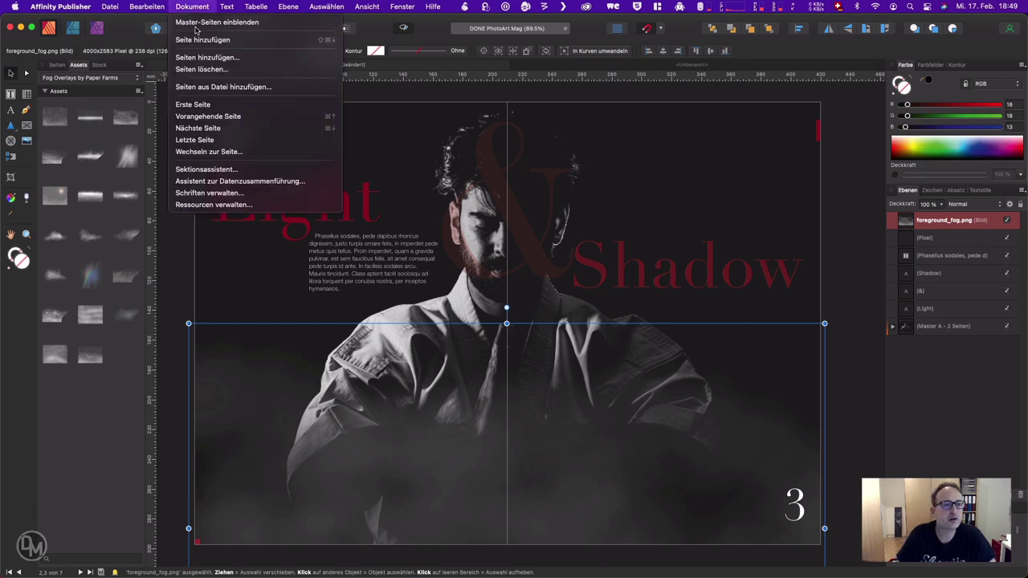
pyautogui.click(211, 204)
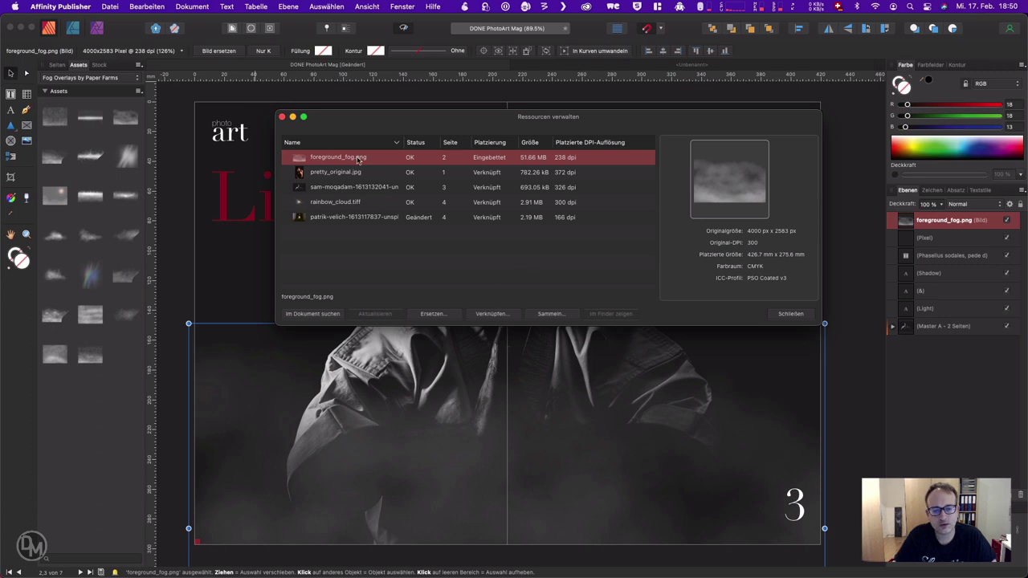
pyautogui.click(500, 317)
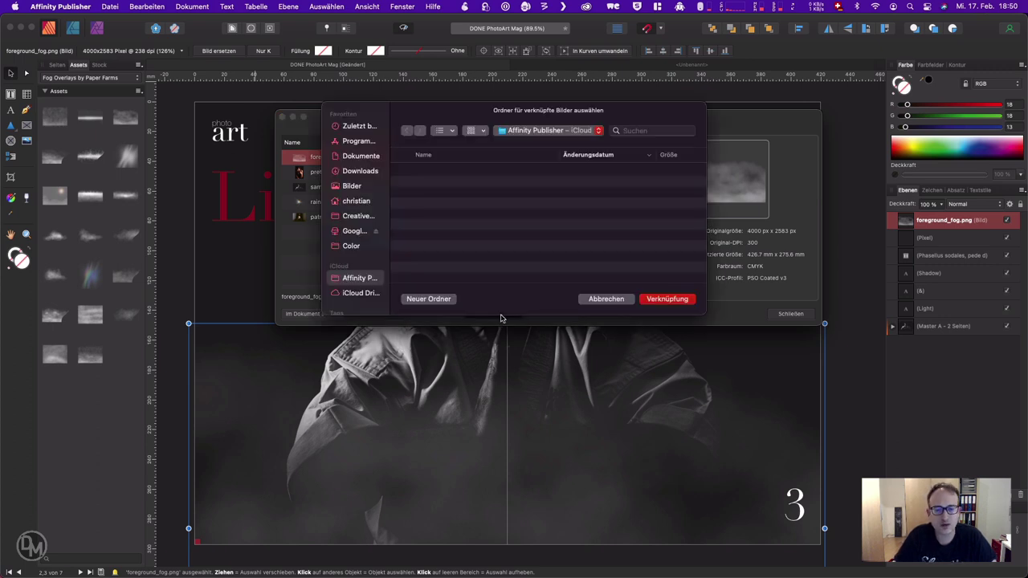
pyautogui.click(518, 131)
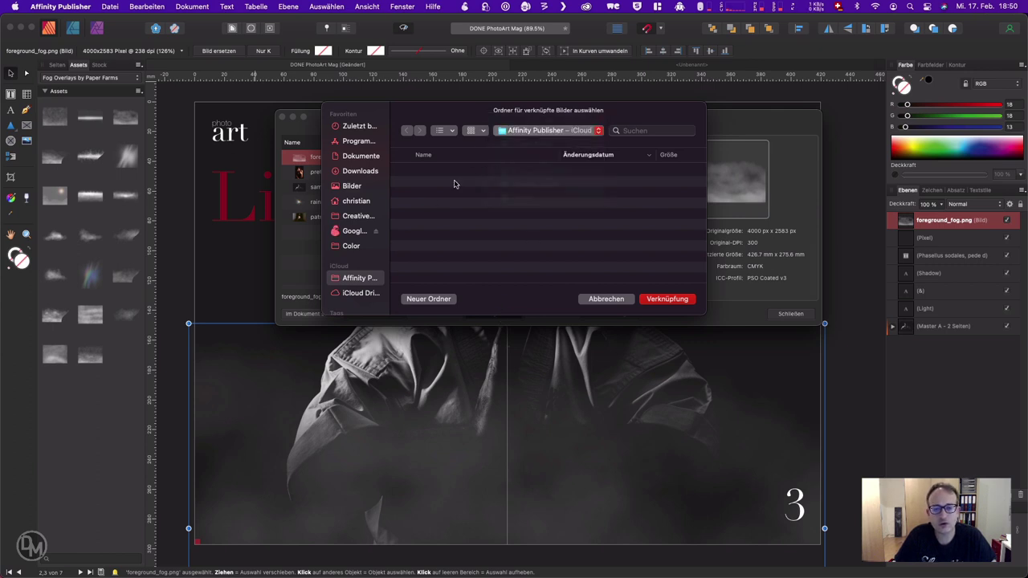
pyautogui.press('super+Tab')
pyautogui.press('super+Tab')
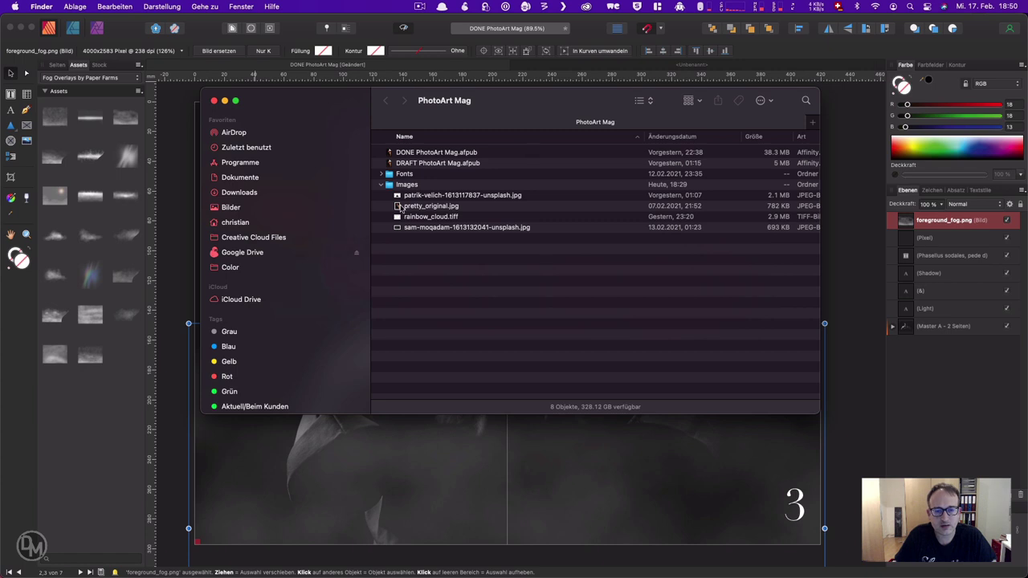
pyautogui.press('super+Tab')
pyautogui.moveTo(408, 186); pyautogui.dragTo(607, 257)
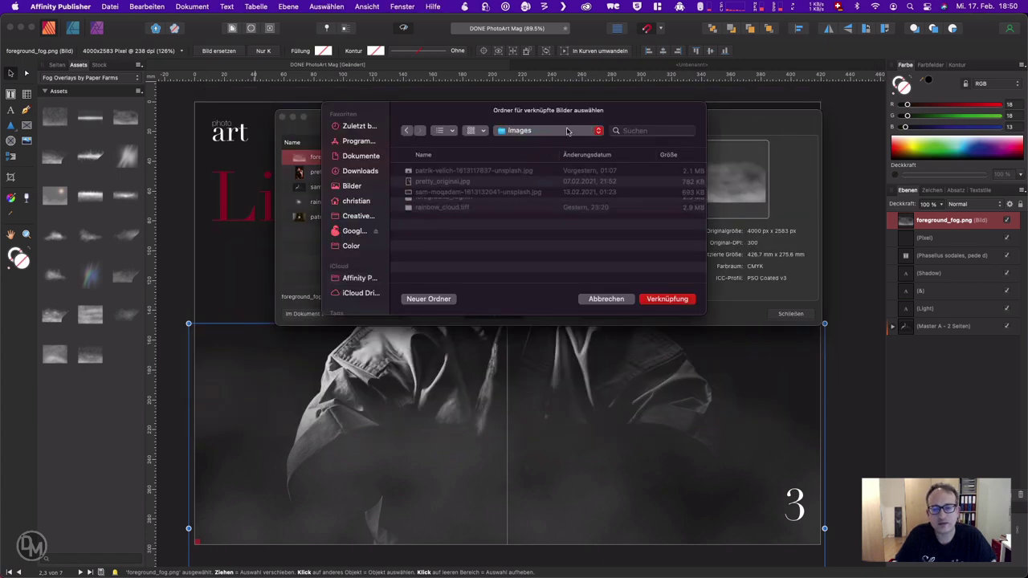
pyautogui.click(671, 299)
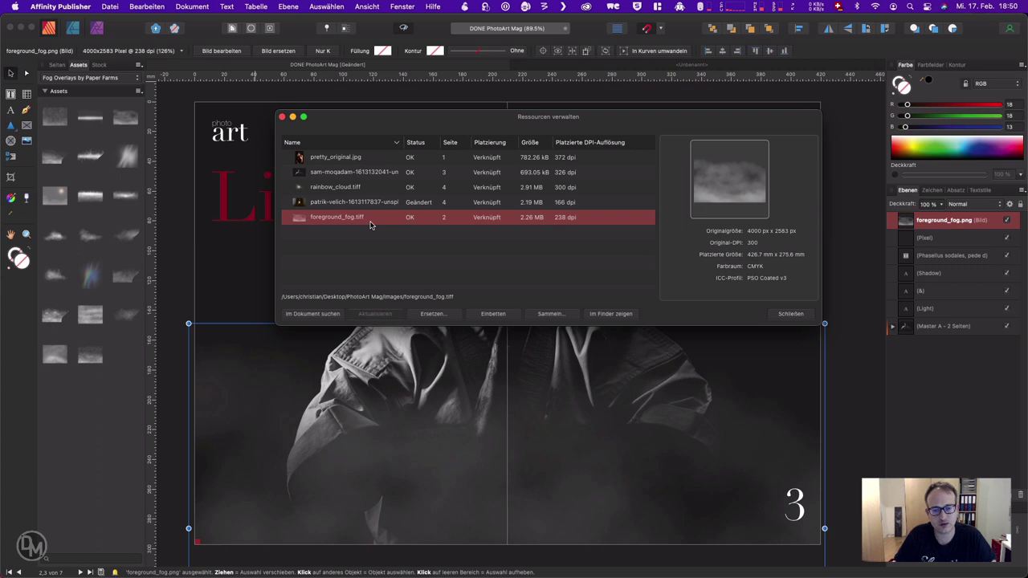
# - Quick Look foreground_fog.tiff in Finder, then close the Ressourcen verwalten list in Publisher
pyautogui.press('super+Tab')
pyautogui.press('super+Tab')
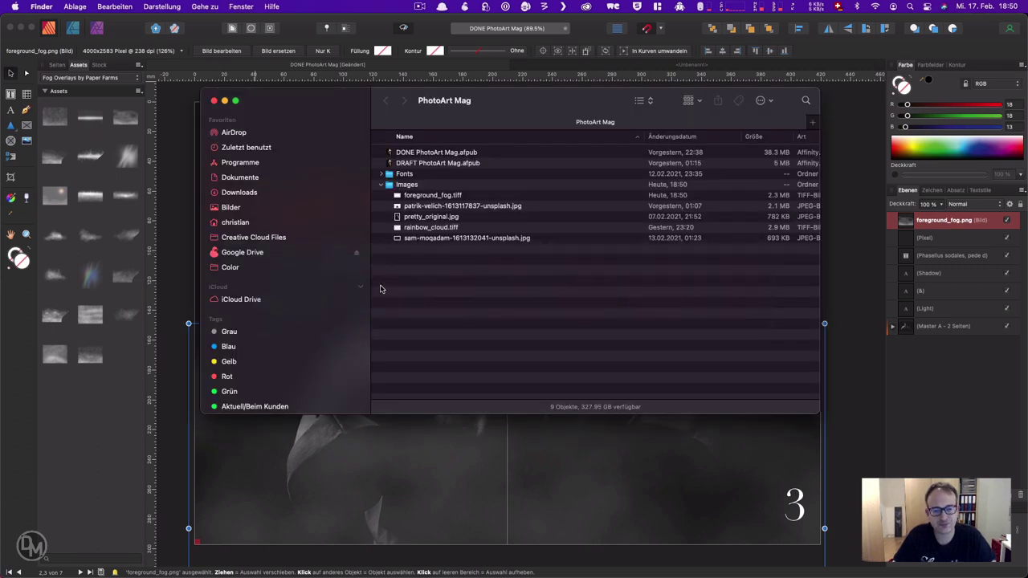
pyautogui.click(483, 198)
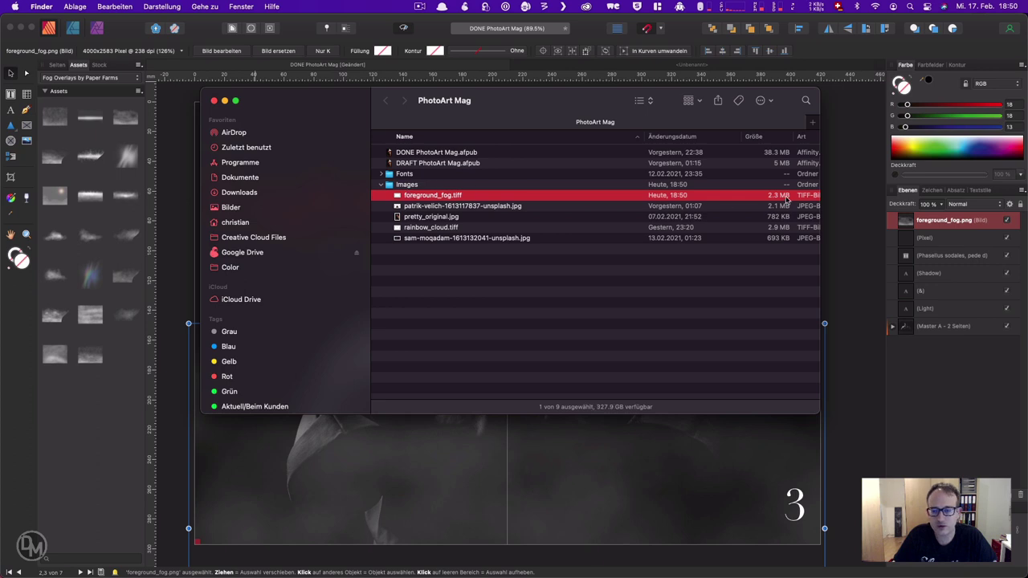
pyautogui.press('space')
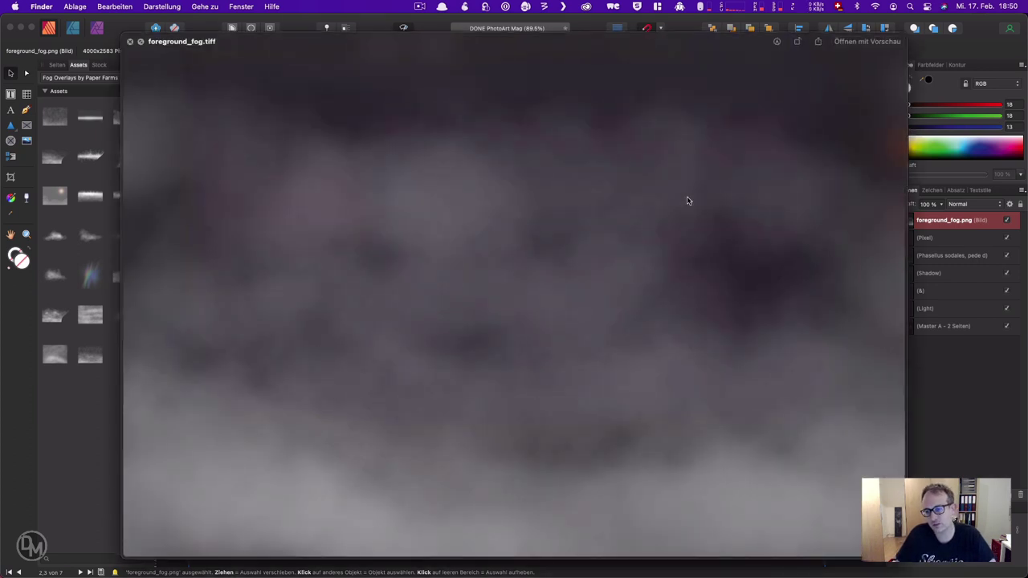
pyautogui.press('space')
pyautogui.click(158, 386)
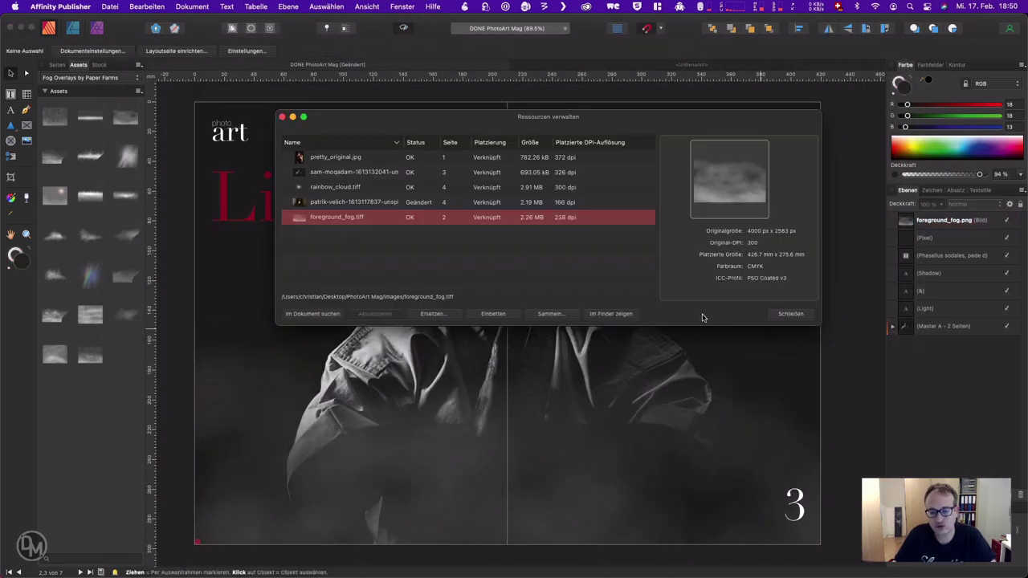
pyautogui.click(792, 314)
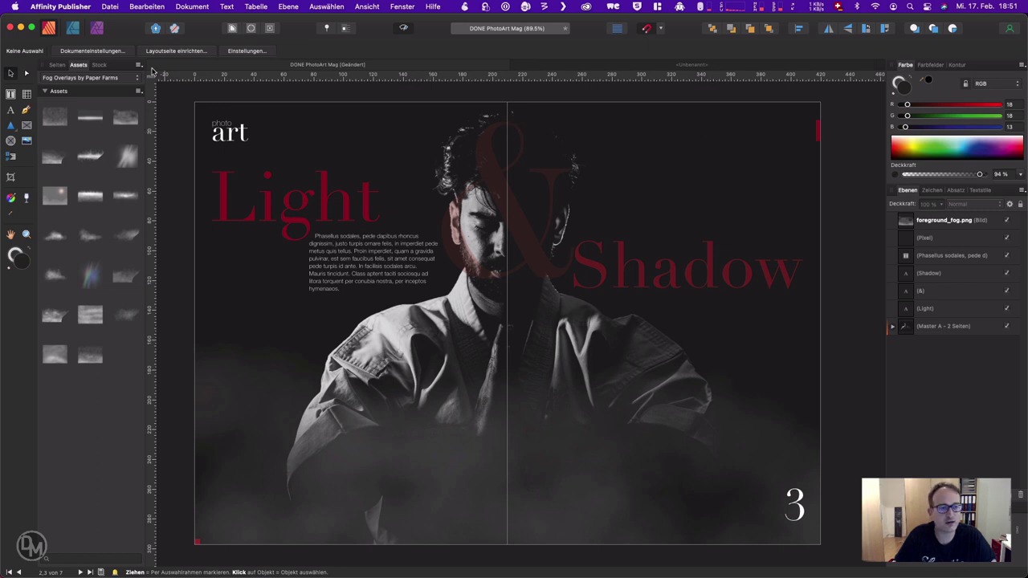
# - Paint a white arrow pointing down-left toward Shadow on a new pixel layer
pyautogui.click(97, 29)
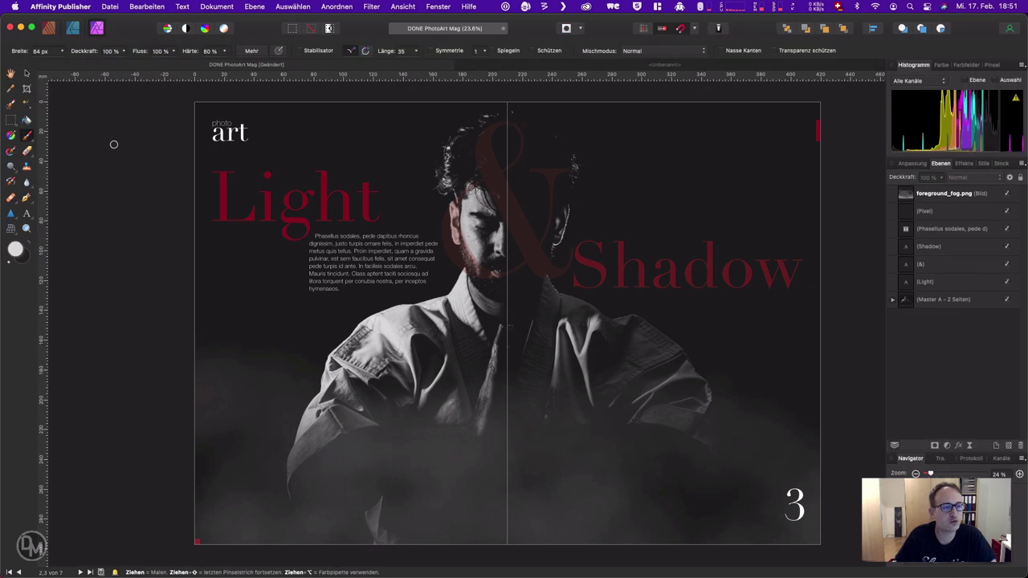
pyautogui.moveTo(738, 159); pyautogui.dragTo(752, 144)
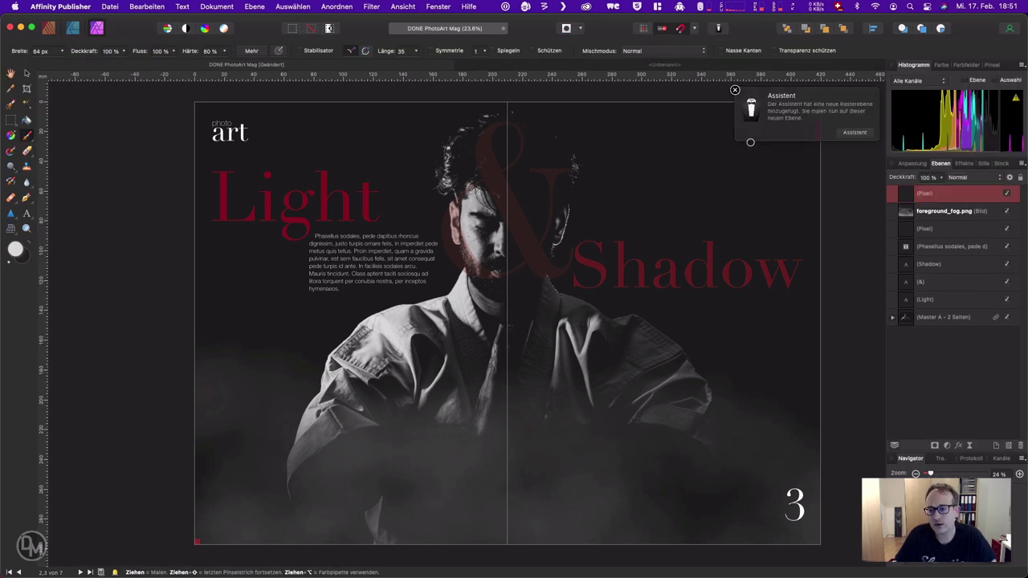
pyautogui.press('super+z')
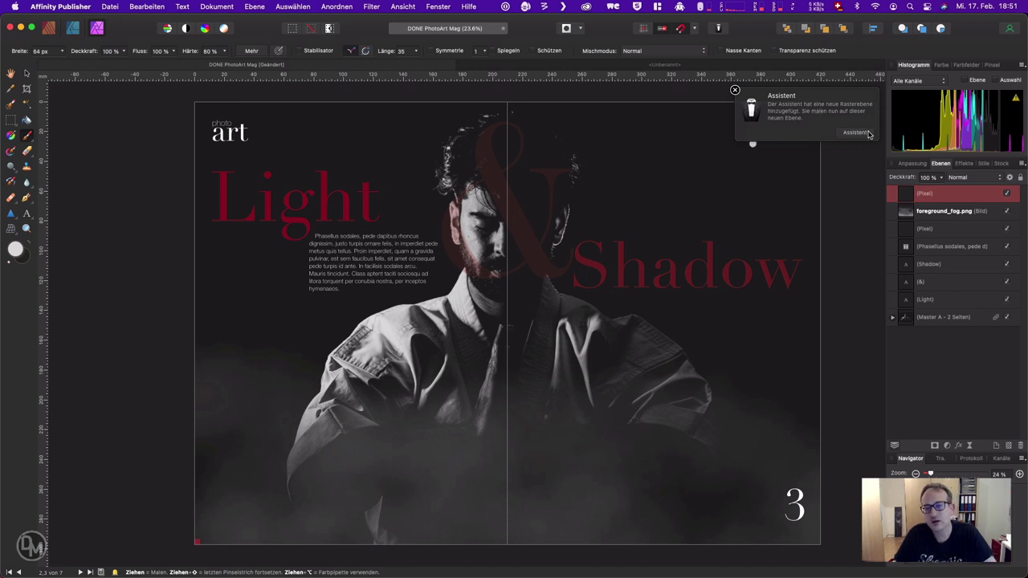
pyautogui.click(735, 91)
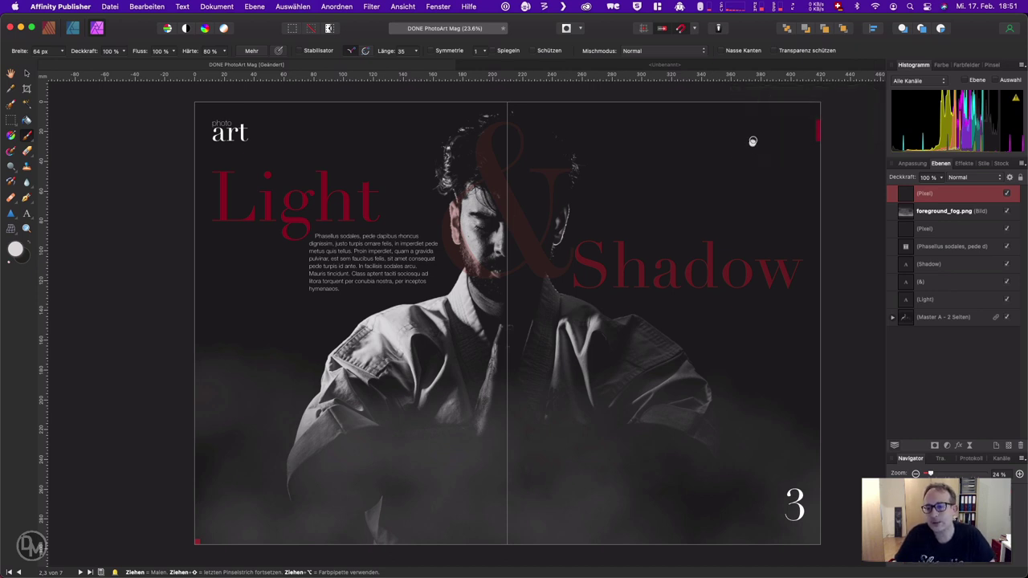
pyautogui.moveTo(754, 140); pyautogui.dragTo(658, 210)
pyautogui.moveTo(657, 169); pyautogui.dragTo(792, 214)
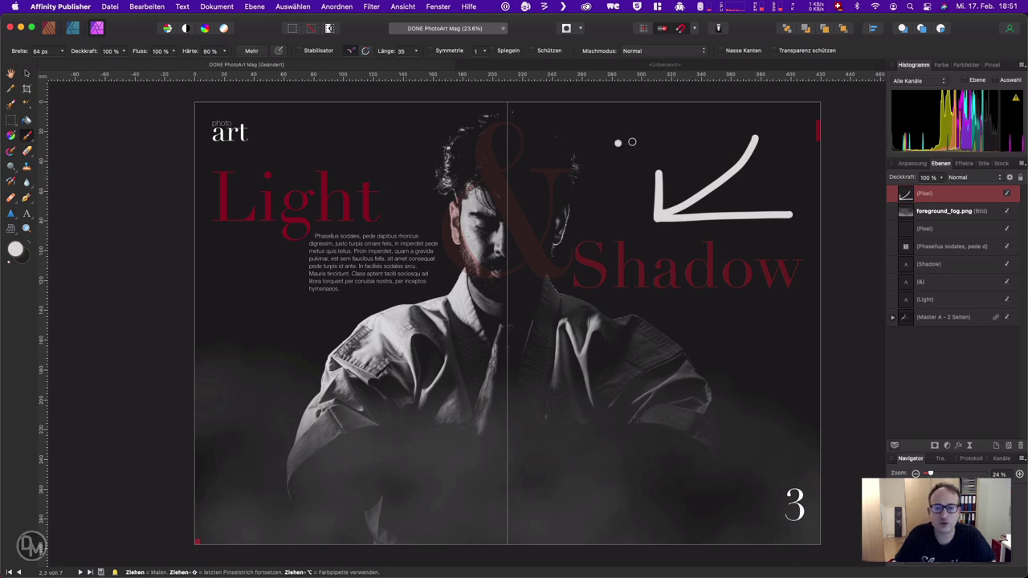
pyautogui.click(49, 27)
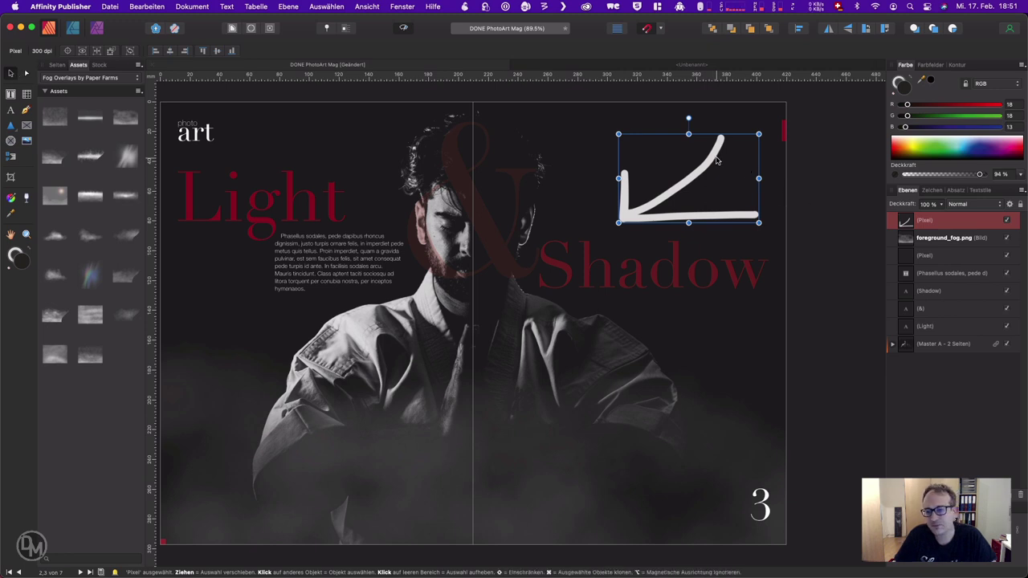
# - Nudge the arrow into place and convert it into an image resource
pyautogui.moveTo(718, 151)
pyautogui.mouseDown()
pyautogui.moveTo(694, 138)
pyautogui.moveTo(697, 148)
pyautogui.moveTo(406, 392)
pyautogui.moveTo(740, 143)
pyautogui.mouseUp()
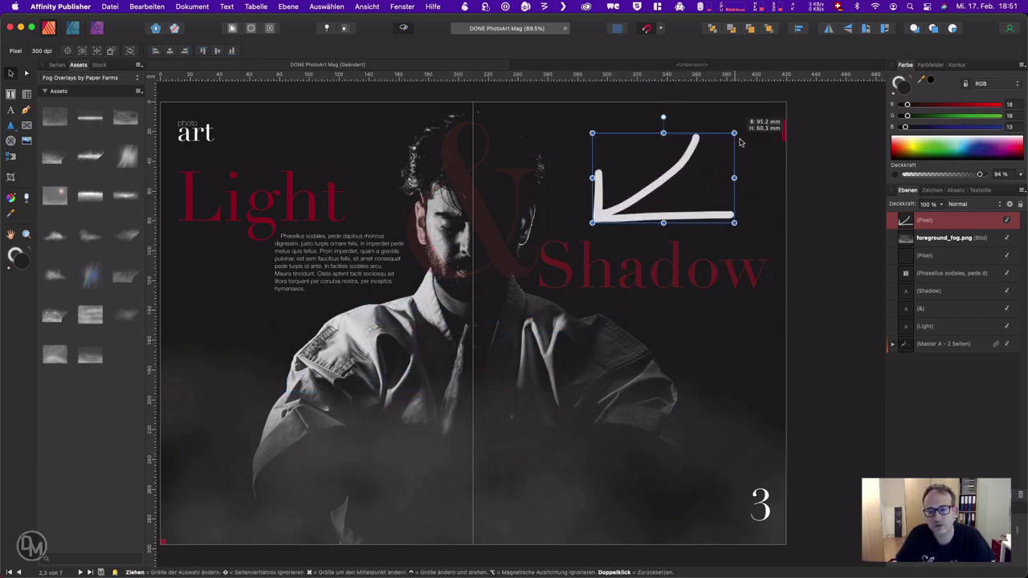
pyautogui.click(192, 6)
pyautogui.click(701, 199)
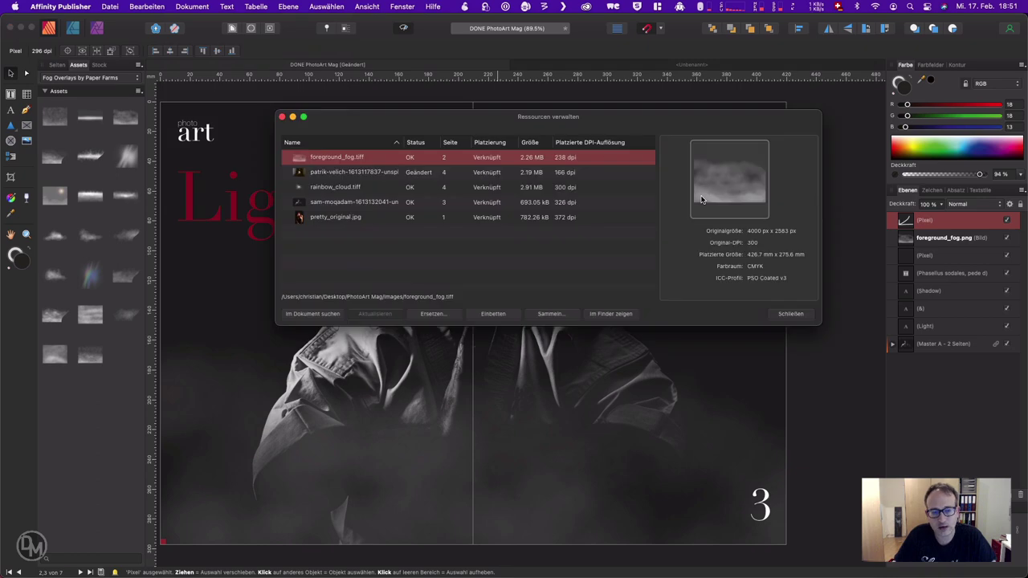
pyautogui.click(790, 314)
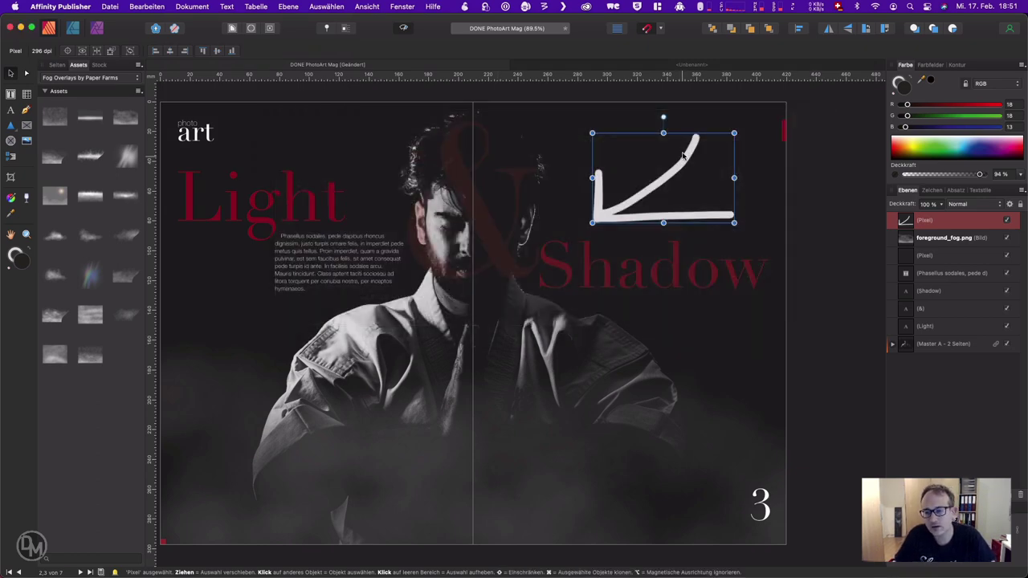
pyautogui.rightClick(684, 155)
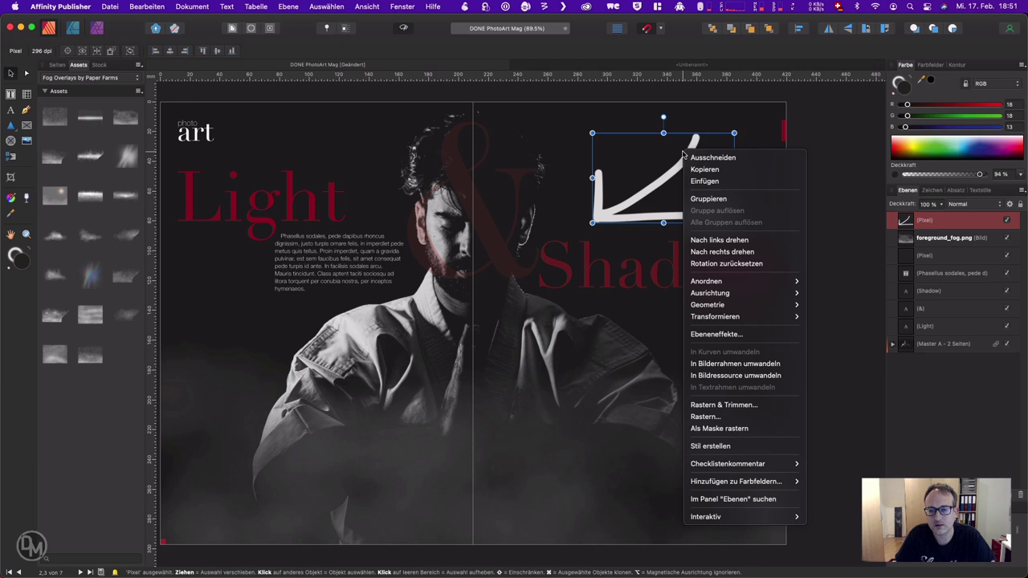
pyautogui.click(742, 378)
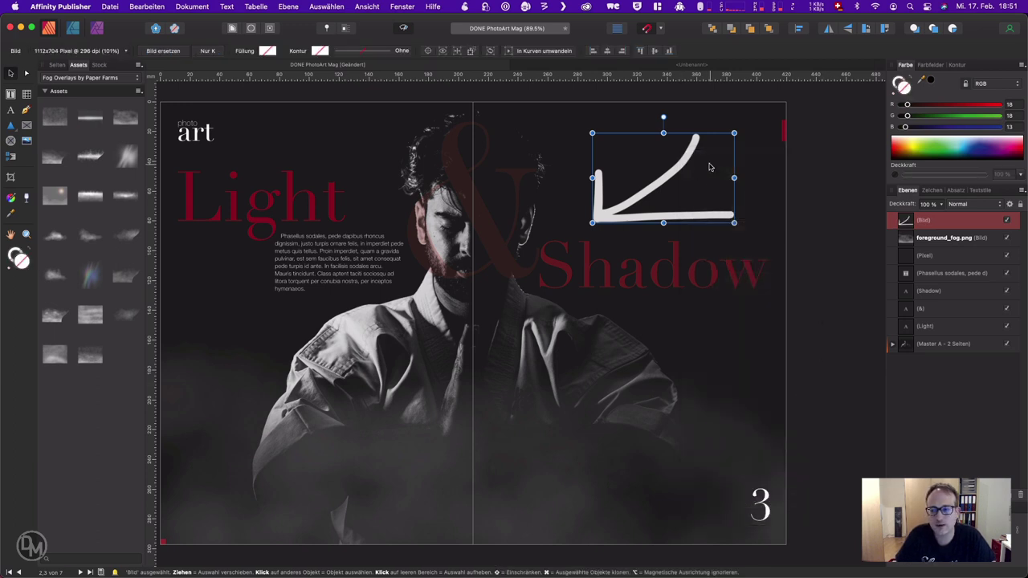
# - Link the arrow image as Pixel.tiff into the Images folder via Ressourcen verwalten
pyautogui.click(192, 6)
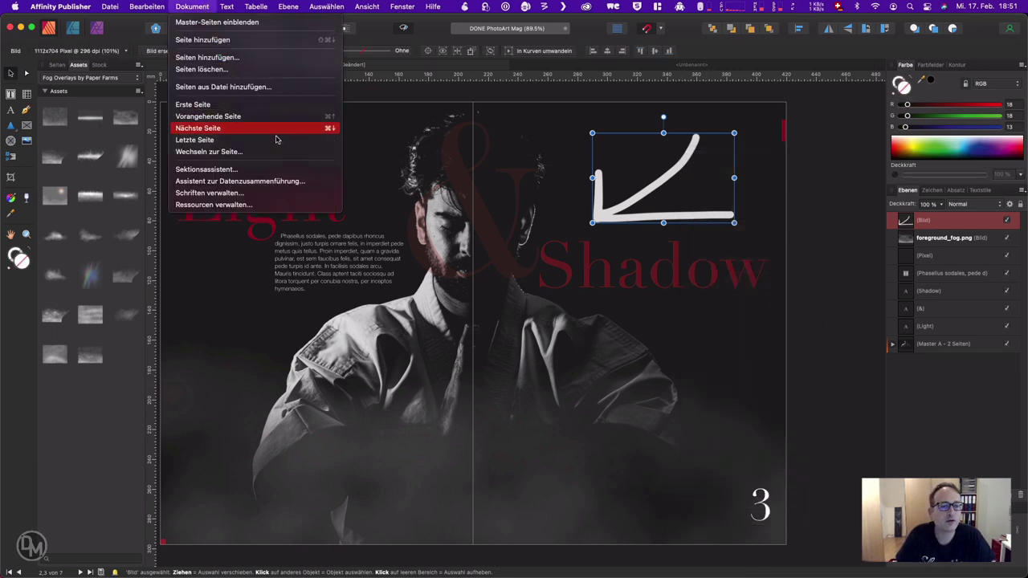
pyautogui.click(268, 205)
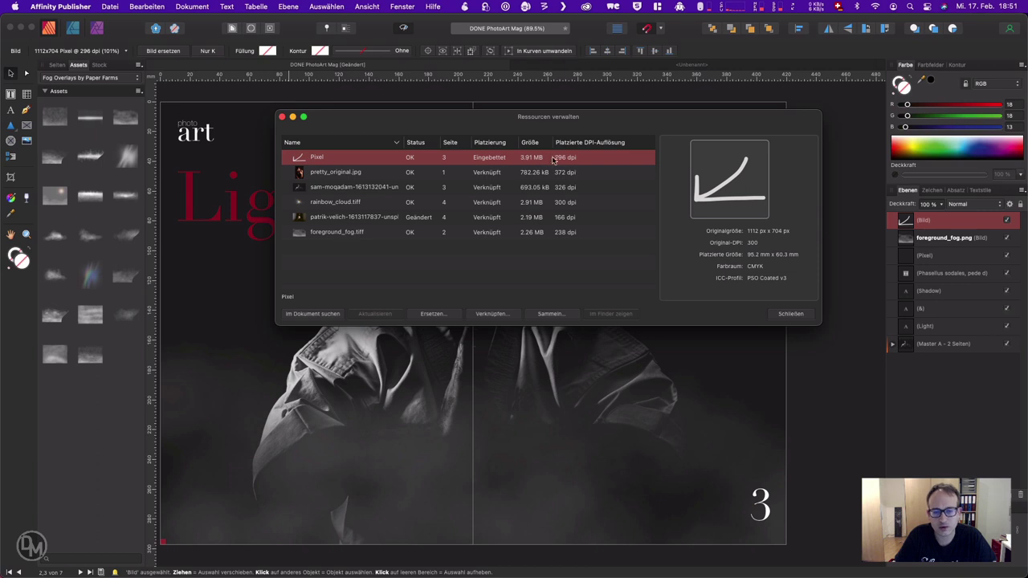
pyautogui.click(491, 314)
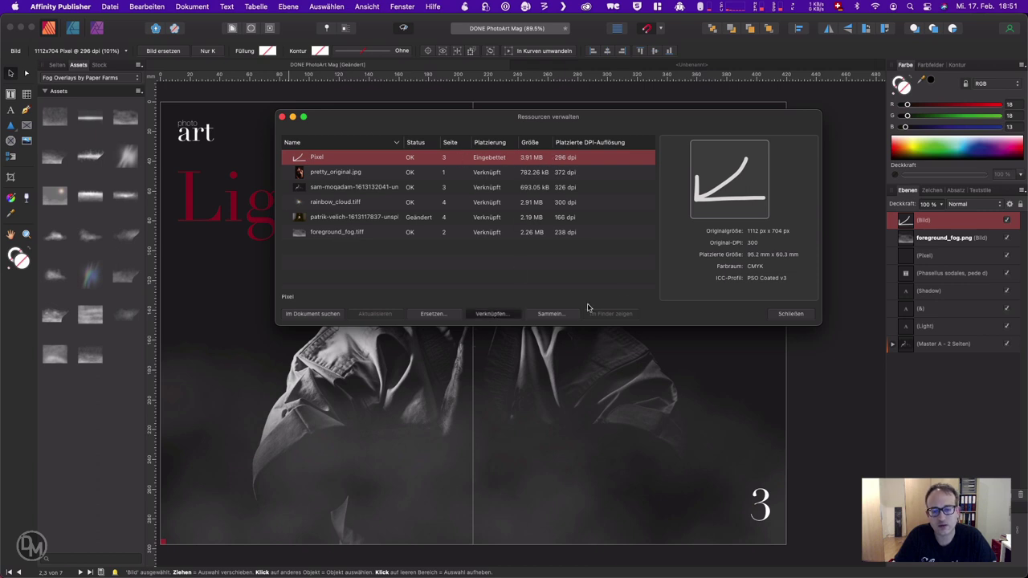
pyautogui.click(663, 301)
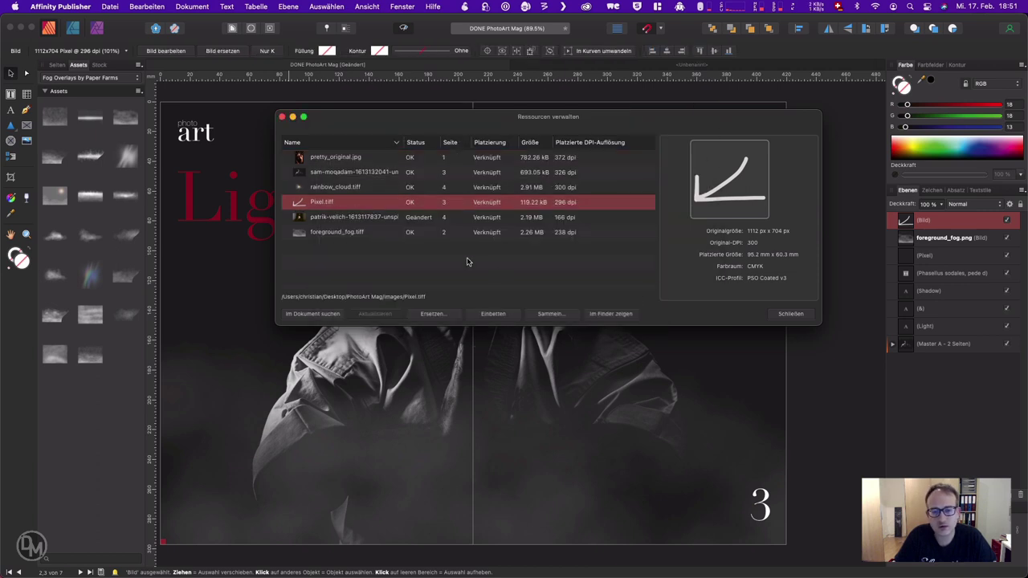
pyautogui.click(788, 313)
pyautogui.press('super+Tab')
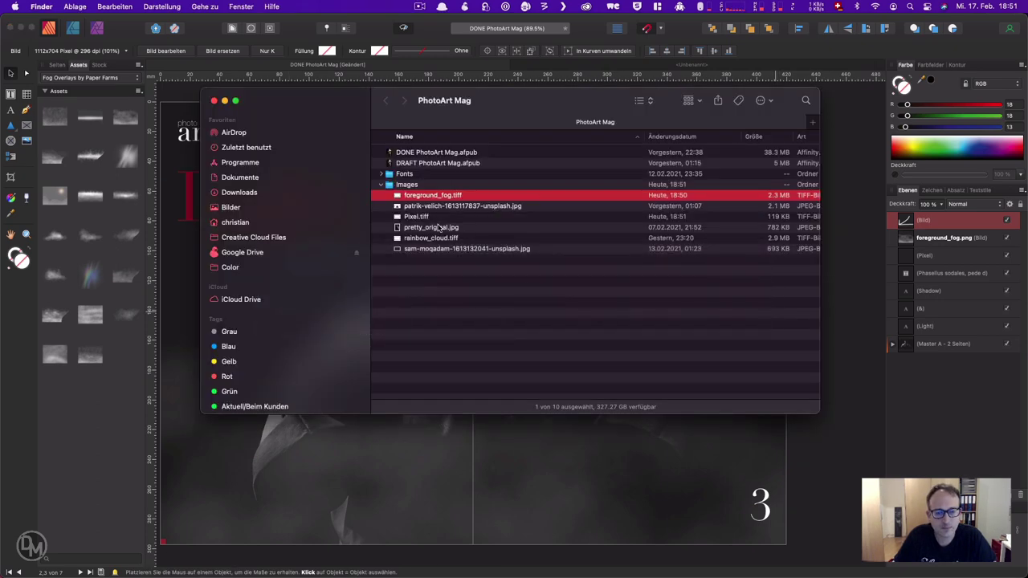
# - Quick Look Pixel.tiff from the Images folder in Finder, then close the preview
pyautogui.click(444, 217)
pyautogui.press('space')
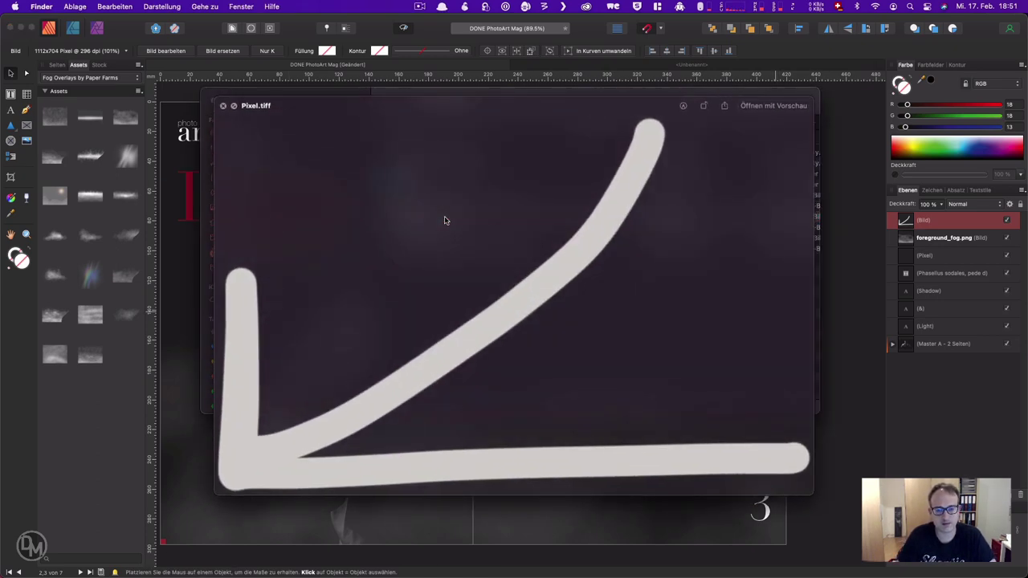
pyautogui.press('space')
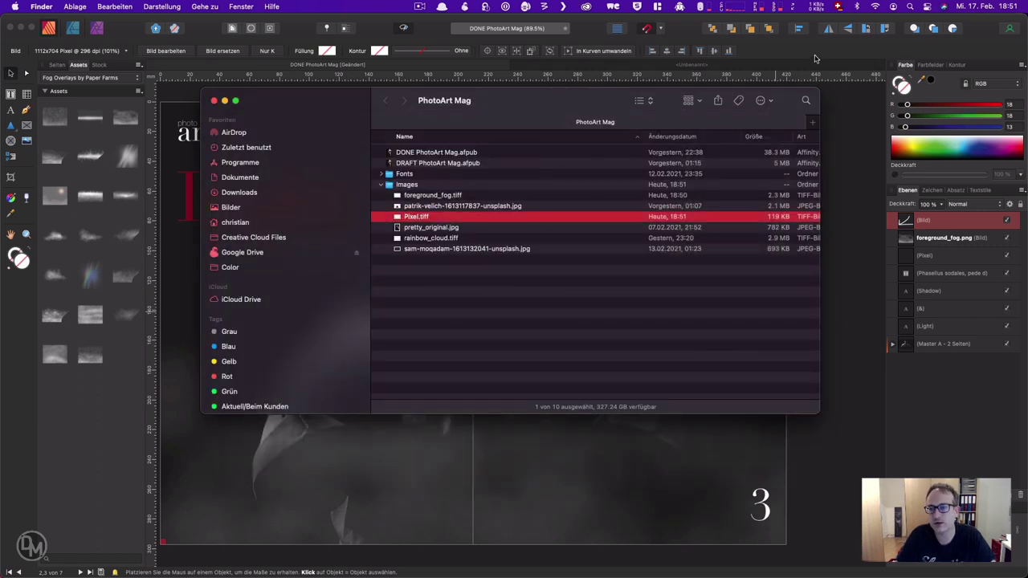
# - Return to Affinity Publisher and select the arrow image on the spread
pyautogui.click(817, 60)
pyautogui.click(844, 141)
pyautogui.click(697, 178)
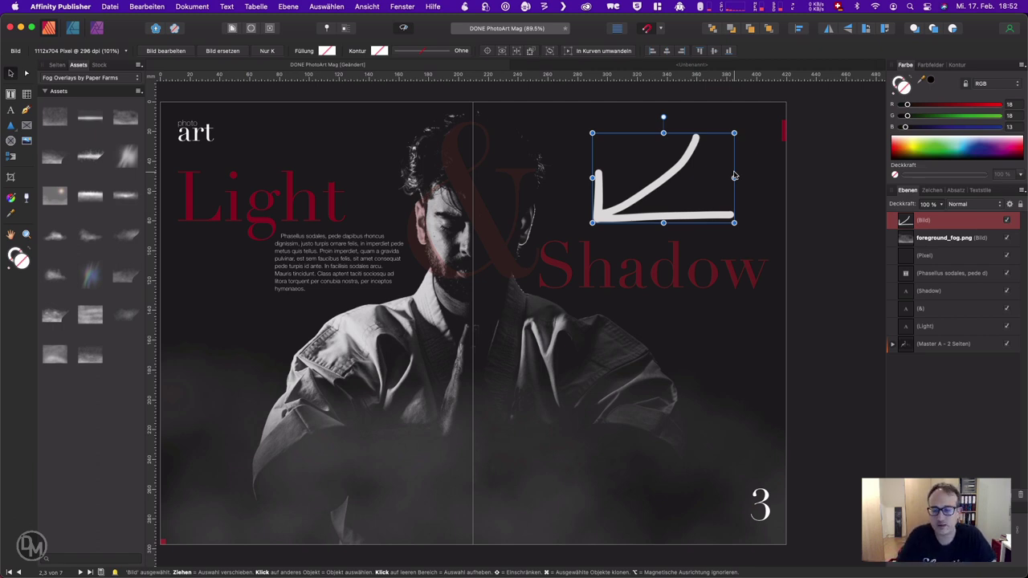
# - Delete the arrow image and look through the Studio Presets menu
pyautogui.press('Delete')
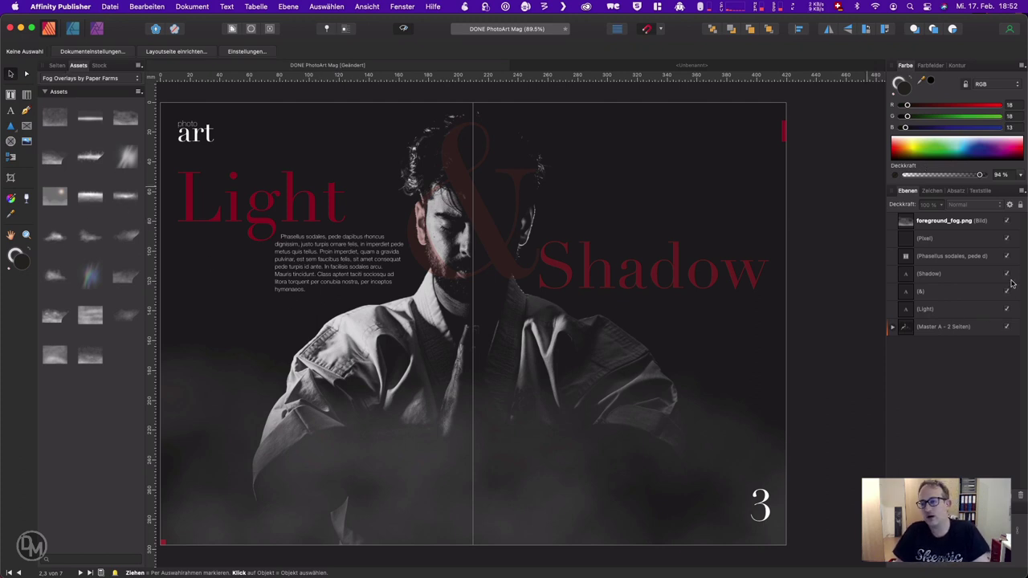
pyautogui.click(369, 6)
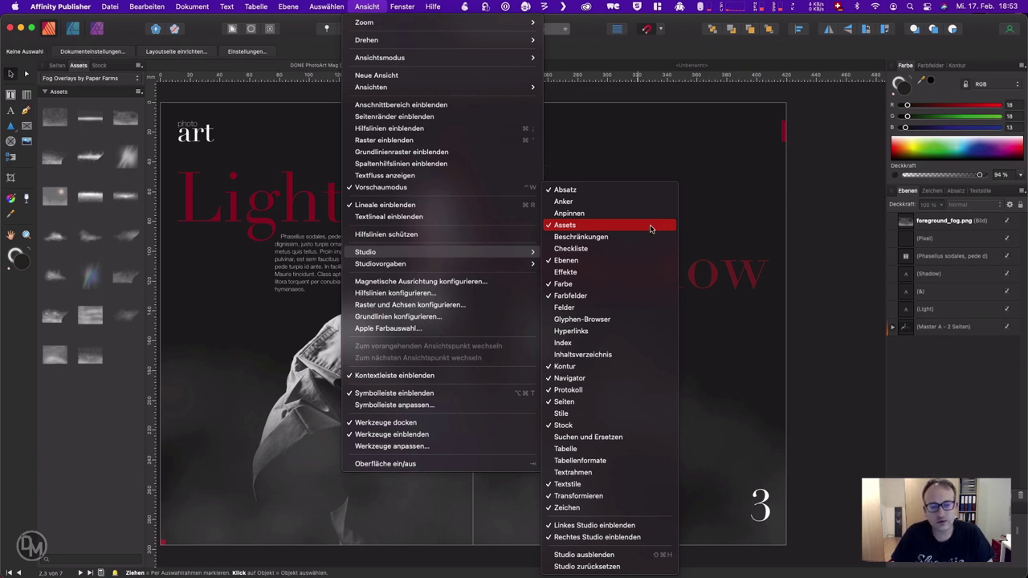
pyautogui.moveTo(379, 263)
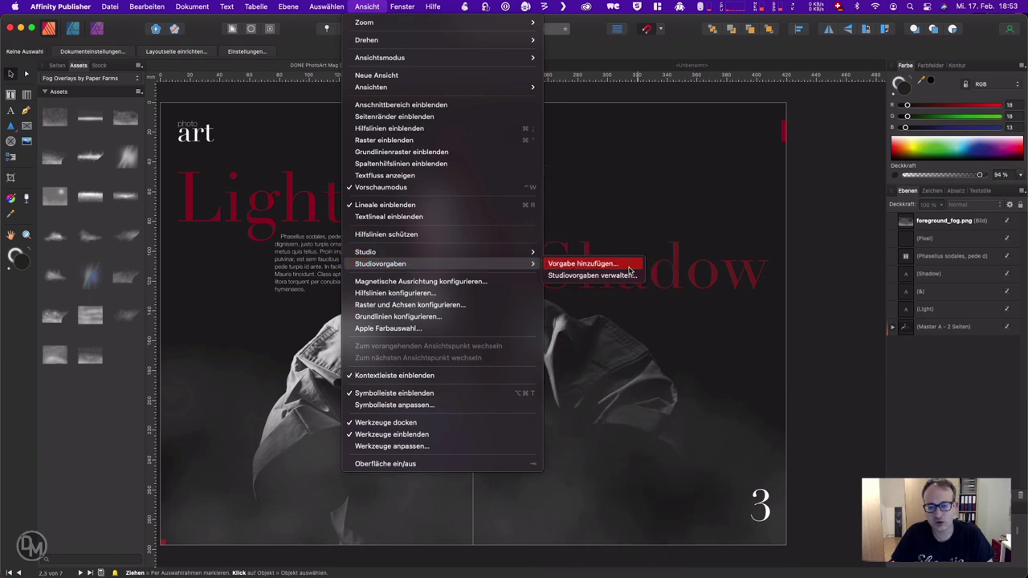
# - Open the Text Frame, Glyph Browser and Table panels as floating panels over the spread
pyautogui.click(787, 56)
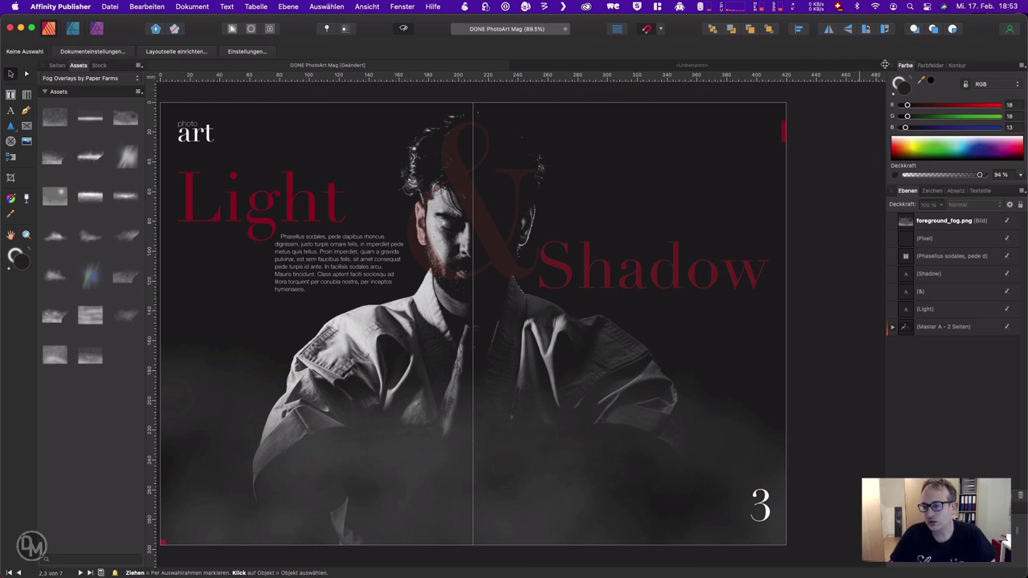
pyautogui.click(367, 6)
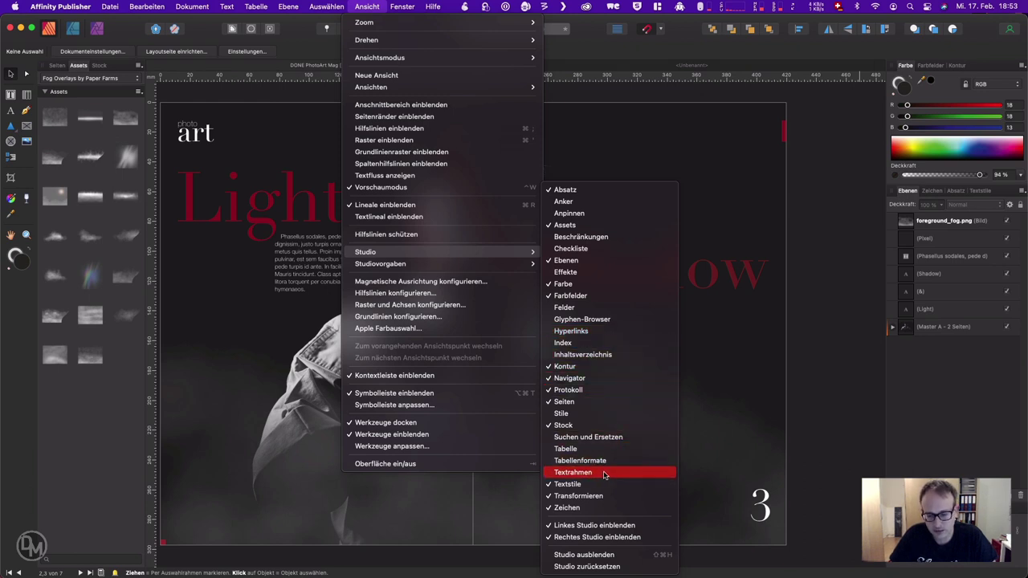
pyautogui.click(605, 475)
pyautogui.moveTo(773, 94)
pyautogui.mouseDown()
pyautogui.moveTo(706, 157)
pyautogui.moveTo(647, 143)
pyautogui.mouseUp()
pyautogui.click(367, 6)
pyautogui.moveTo(365, 251)
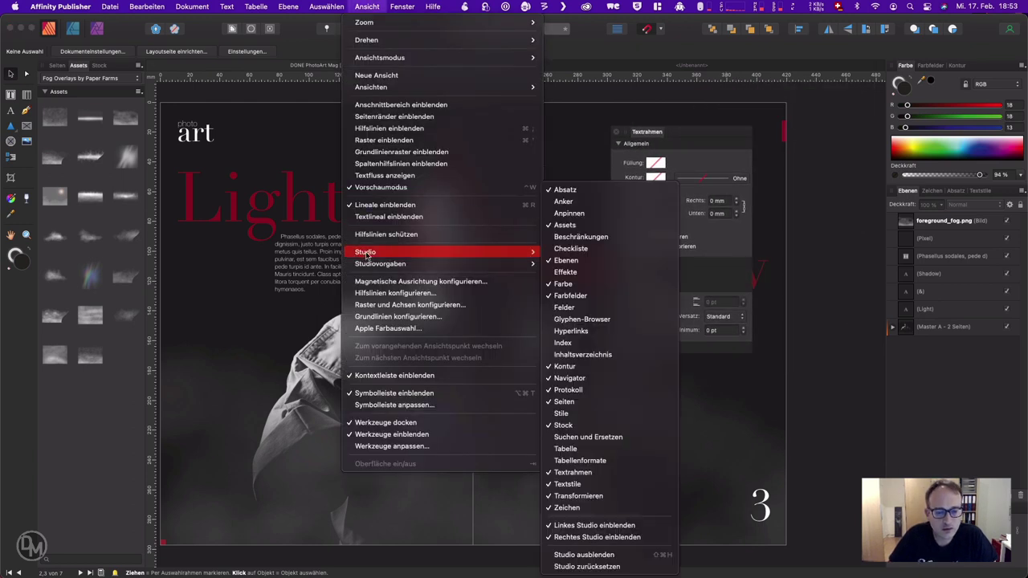
pyautogui.click(646, 320)
pyautogui.click(367, 6)
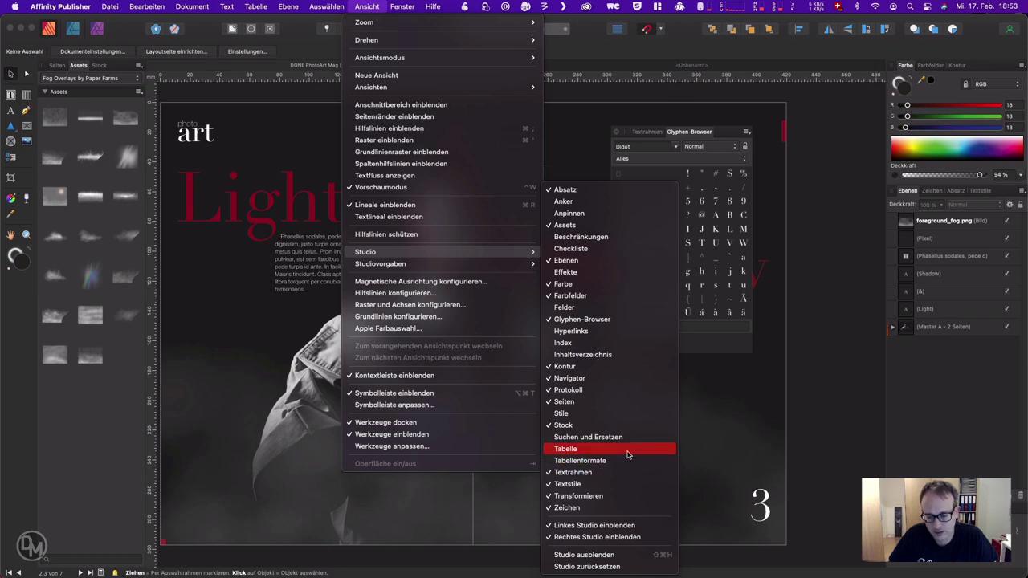
pyautogui.click(629, 452)
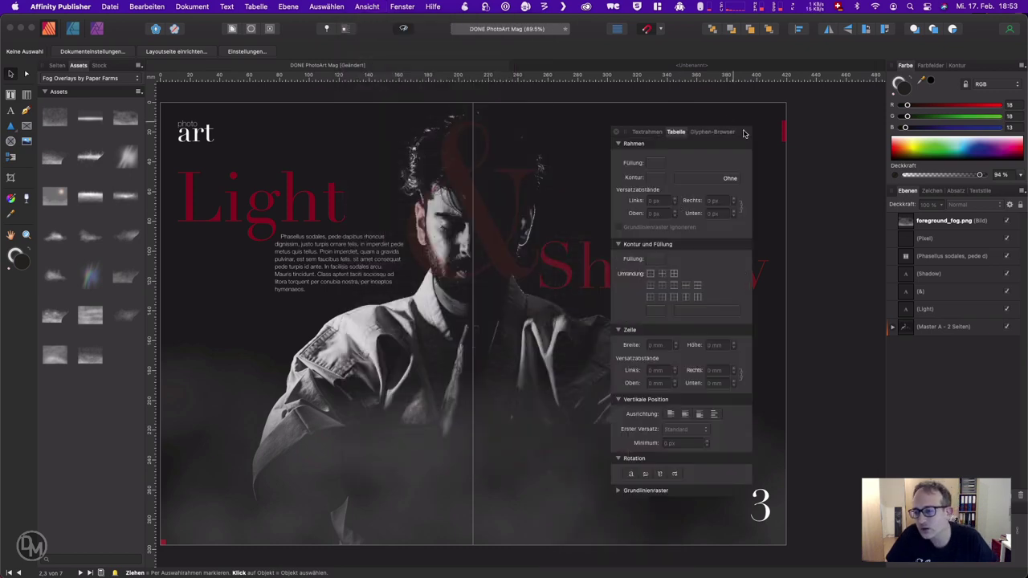
# - Inspect the Character, Paragraph and Text Styles tabs, then return to Layers
pyautogui.click(932, 191)
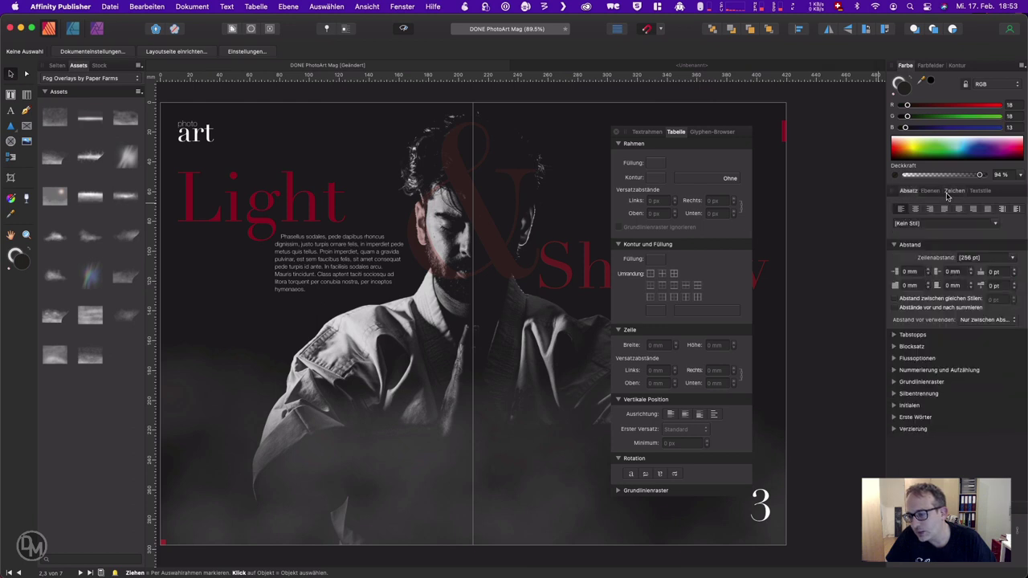
pyautogui.click(955, 191)
pyautogui.click(933, 193)
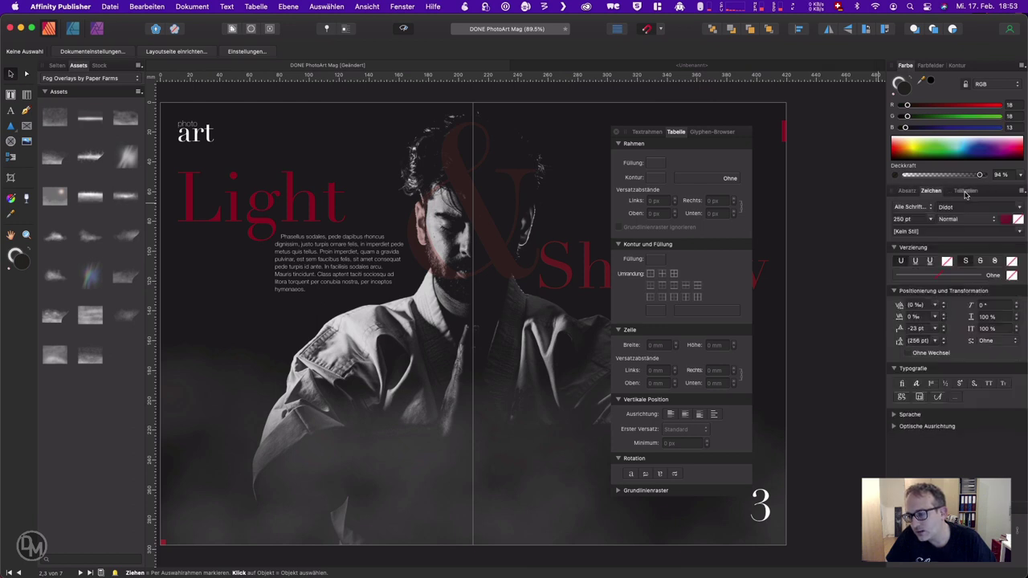
pyautogui.click(956, 193)
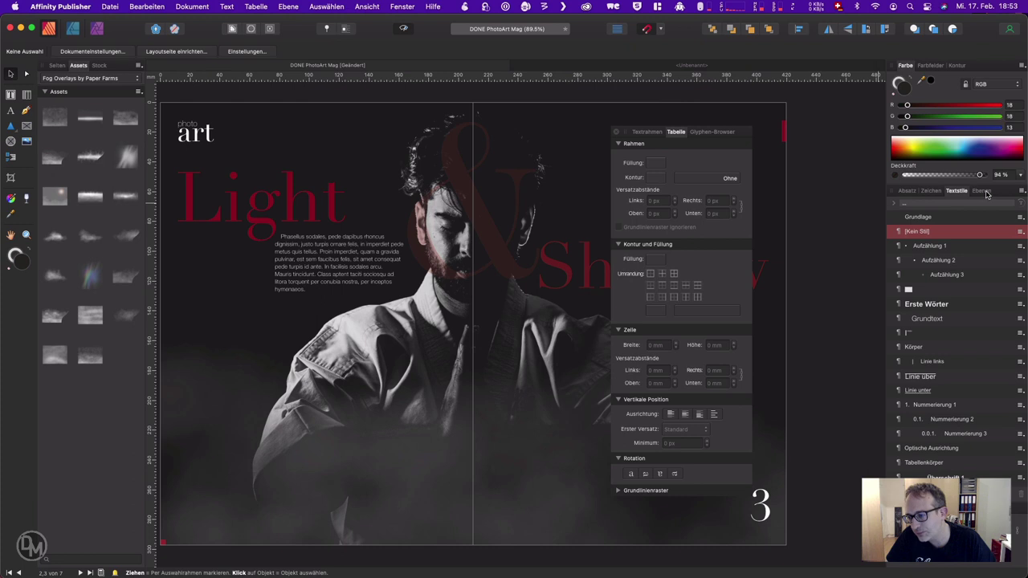
pyautogui.click(983, 192)
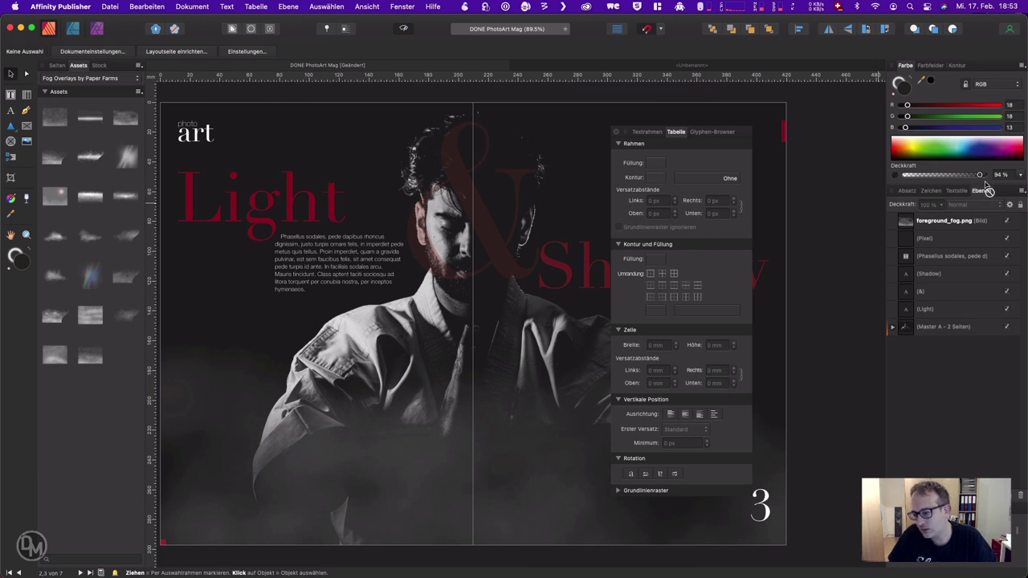
# - Move Layers to the upper studio group and dock the Text Frame and Table panels beneath it
pyautogui.moveTo(986, 190); pyautogui.dragTo(984, 73)
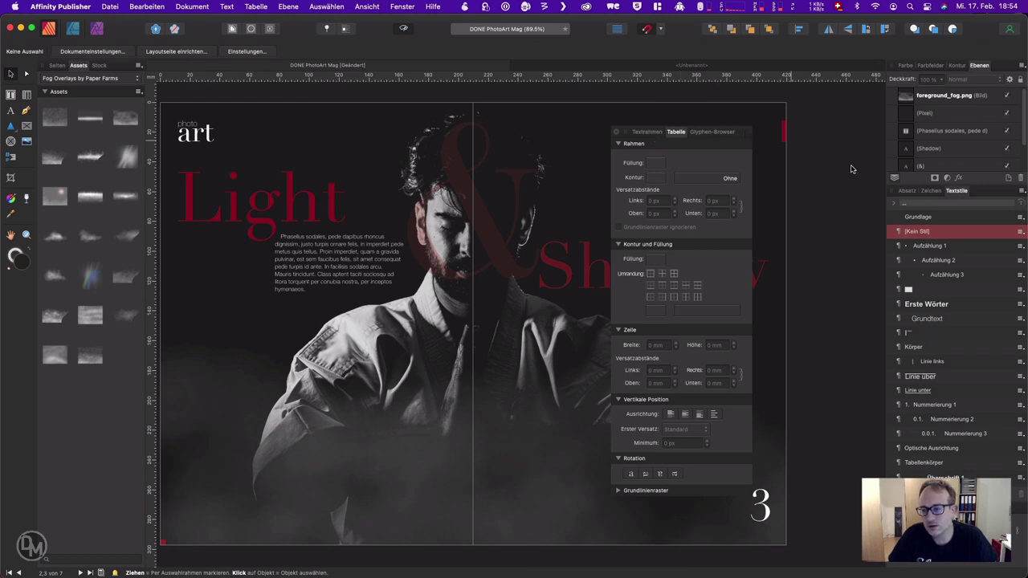
pyautogui.moveTo(628, 132); pyautogui.dragTo(932, 192)
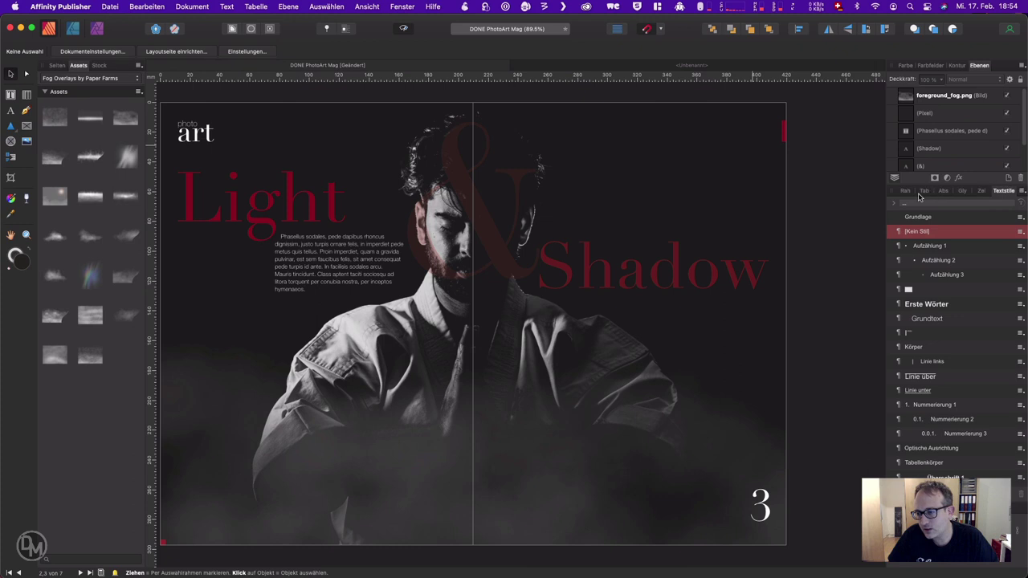
pyautogui.click(909, 194)
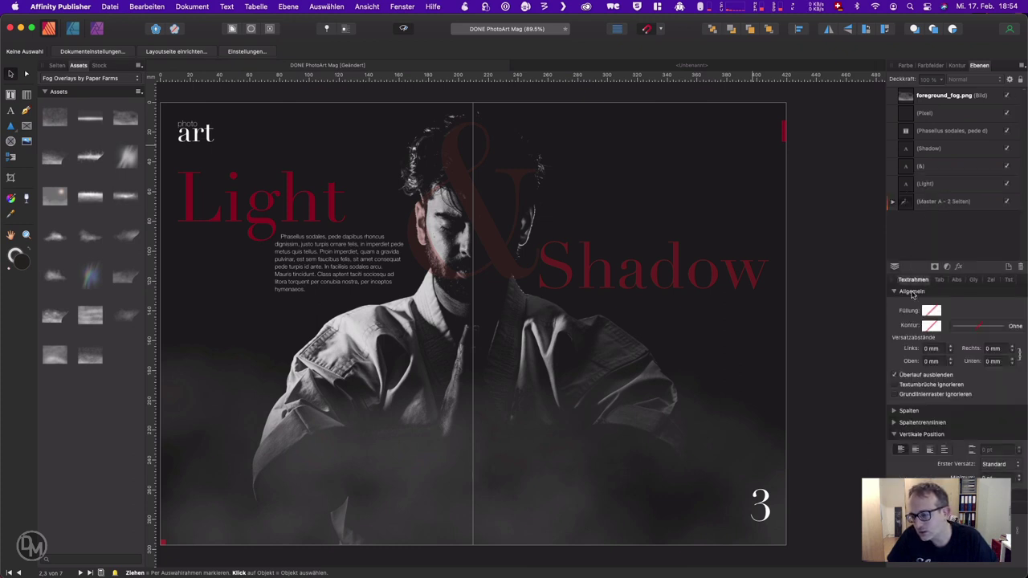
# - Check the Table and Glyph Browser tabs, then show the Pages panel on the left
pyautogui.click(939, 281)
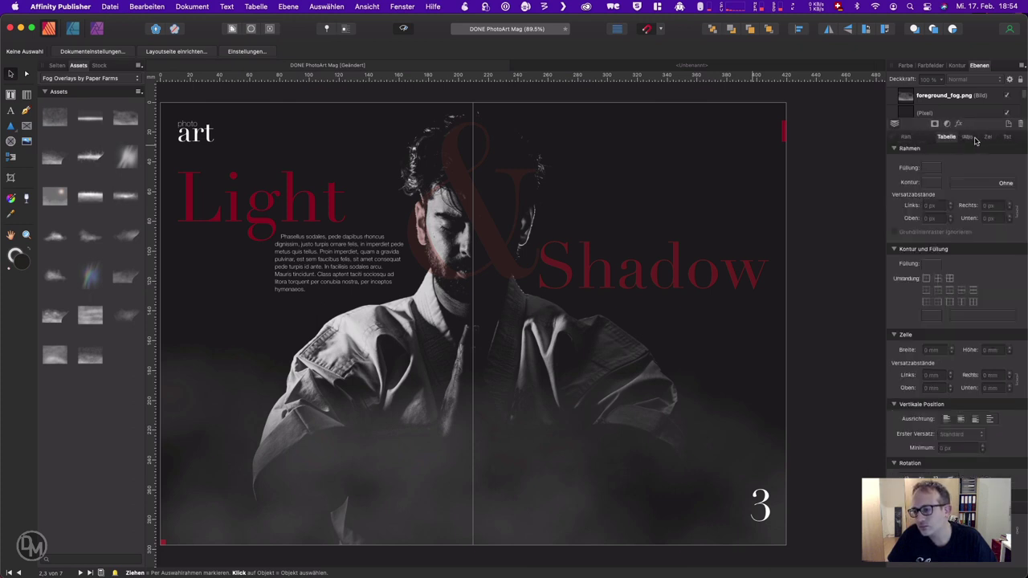
pyautogui.click(972, 137)
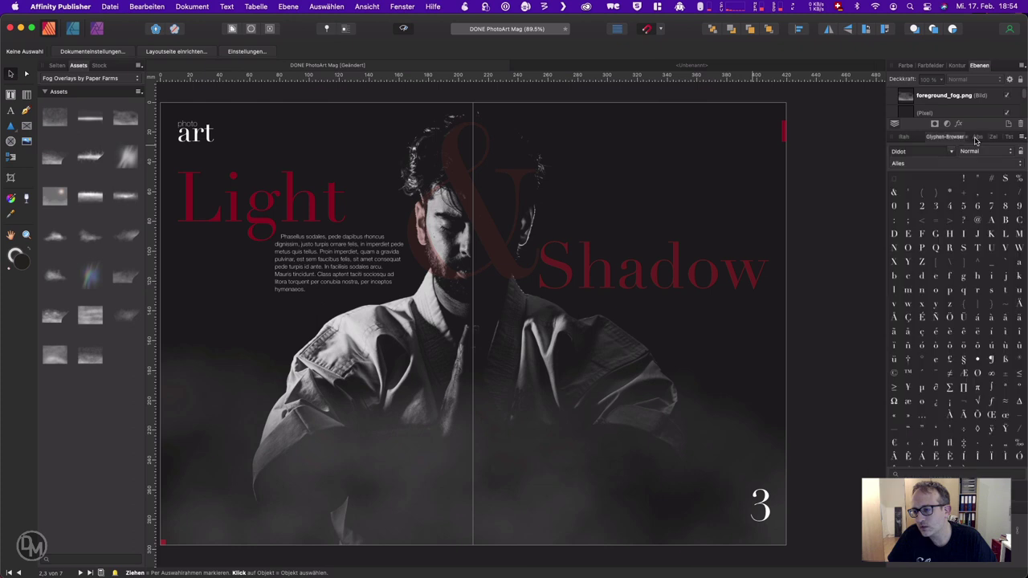
pyautogui.click(901, 138)
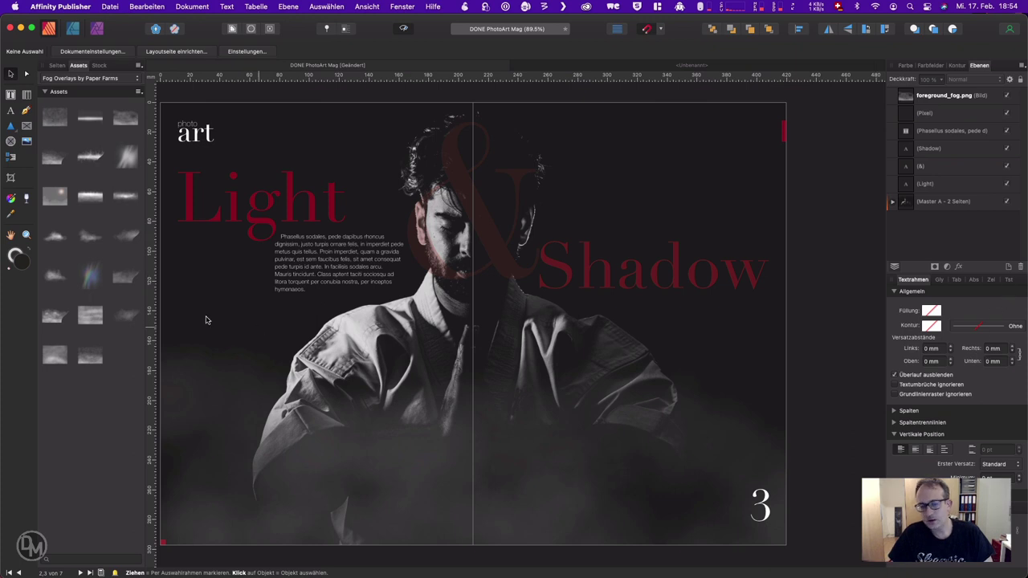
pyautogui.click(61, 67)
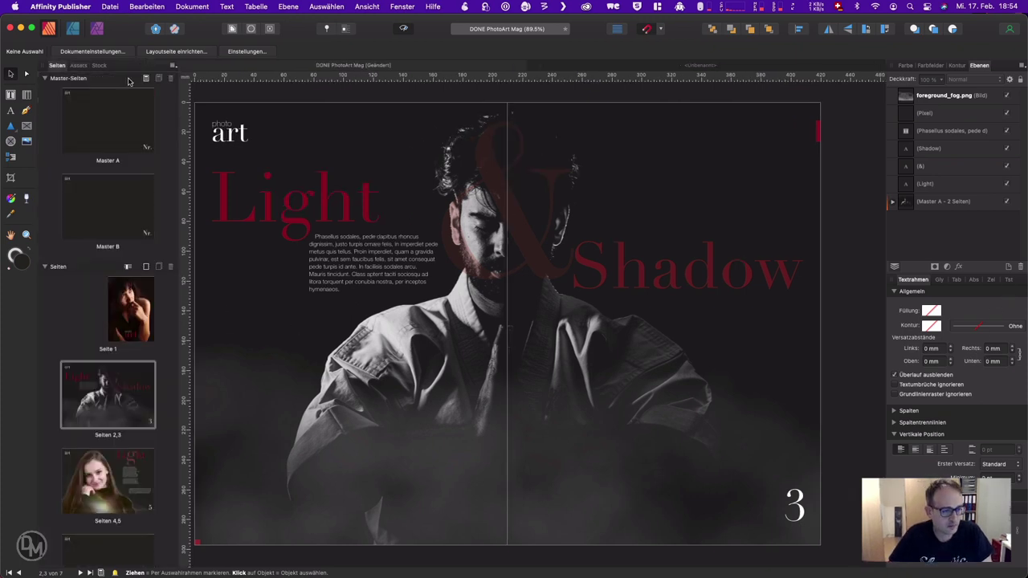
# - Save the panel layout as studio preset 'Typografie', then reset the studio to default
pyautogui.click(367, 6)
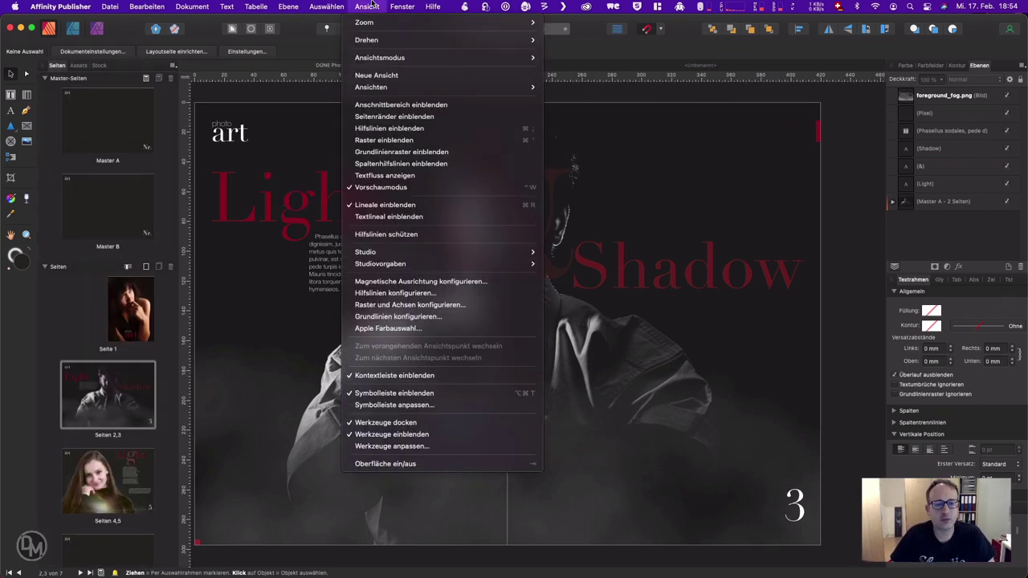
pyautogui.moveTo(381, 264)
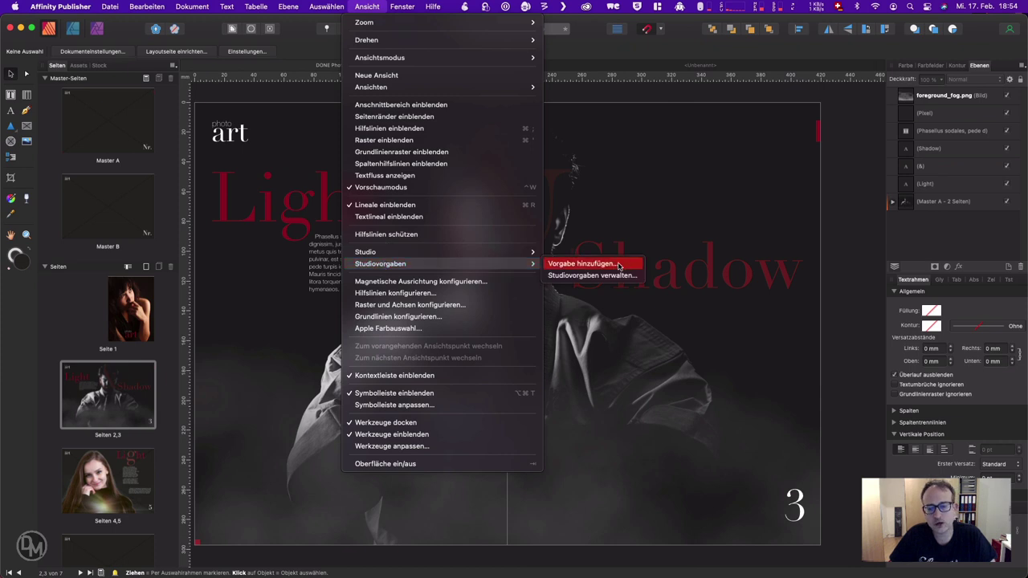
pyautogui.click(615, 266)
pyautogui.write('Typografie')
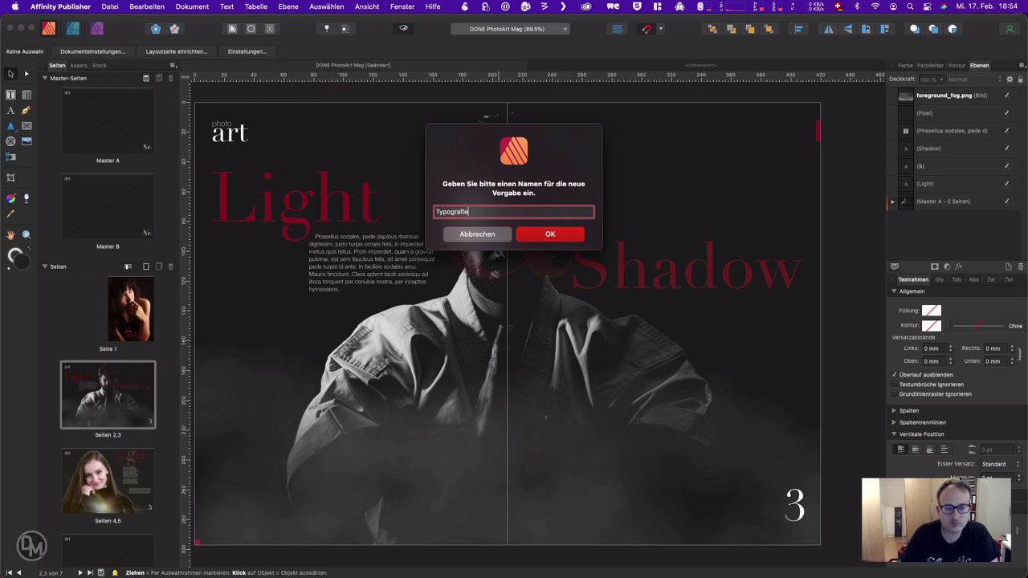
pyautogui.click(541, 235)
pyautogui.click(338, 8)
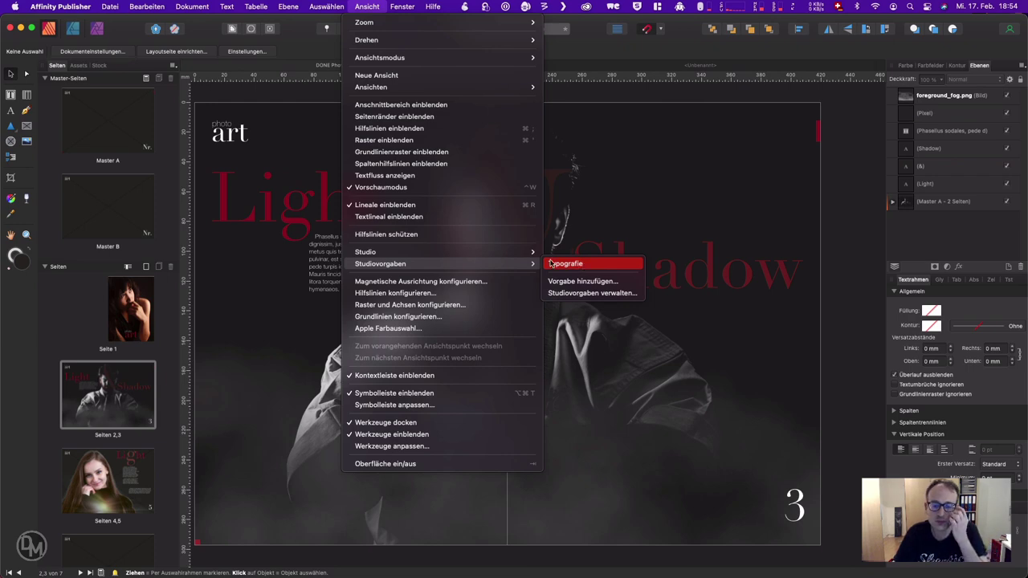
pyautogui.moveTo(366, 251)
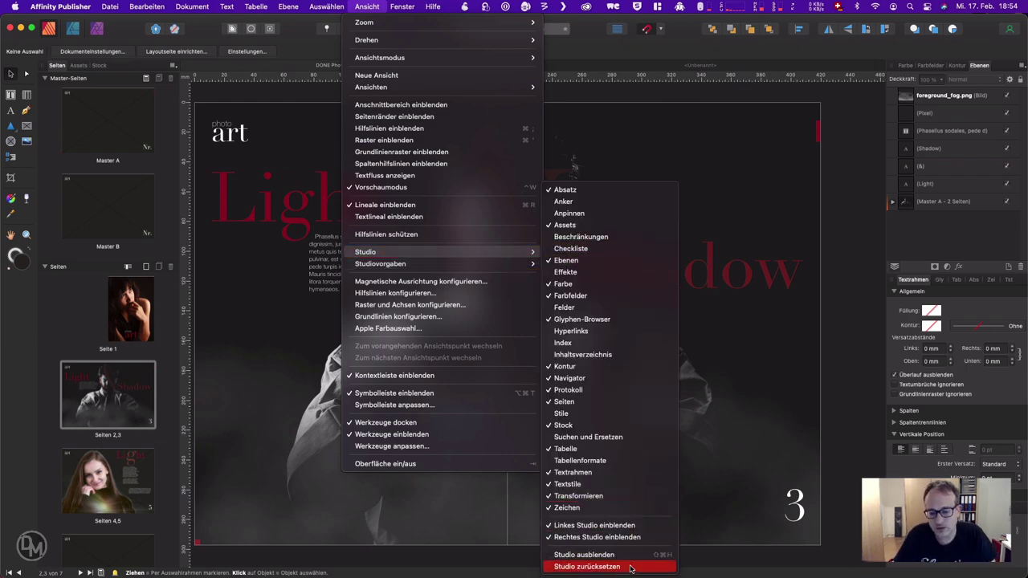
pyautogui.click(606, 567)
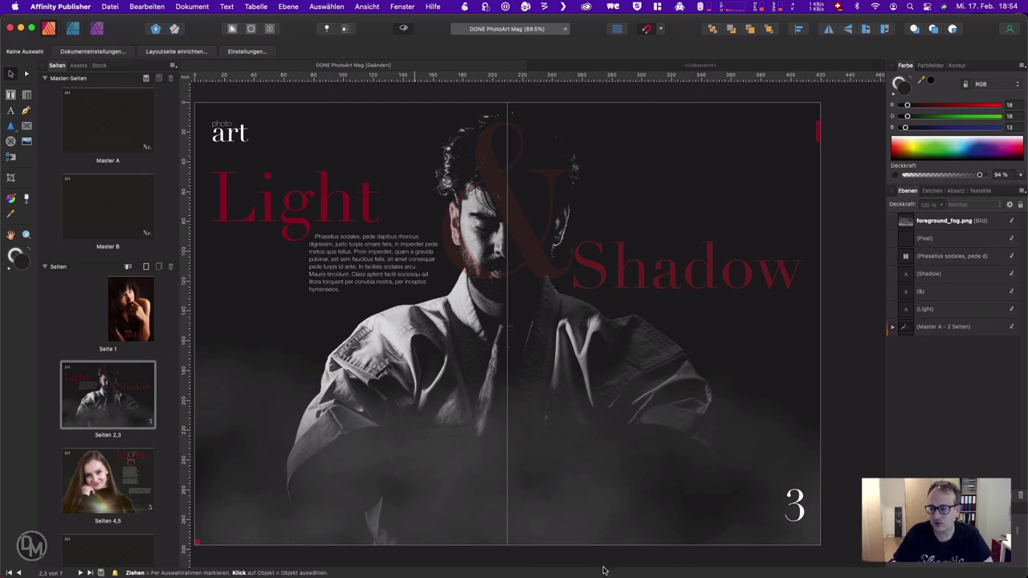
# - Apply the Typografie studio preset and float the Text Frame panel over the page
pyautogui.click(367, 7)
pyautogui.moveTo(365, 252)
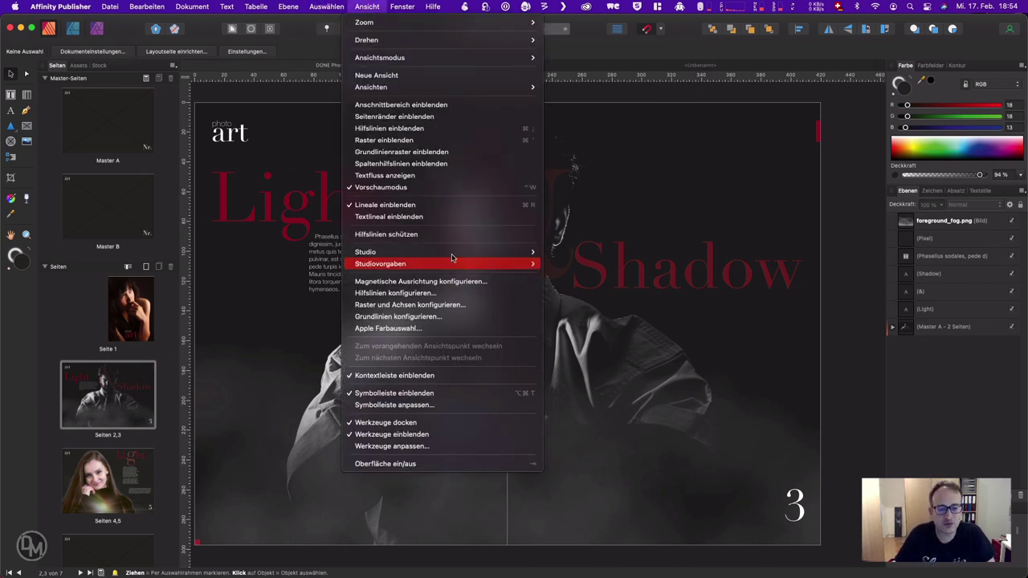
pyautogui.click(578, 266)
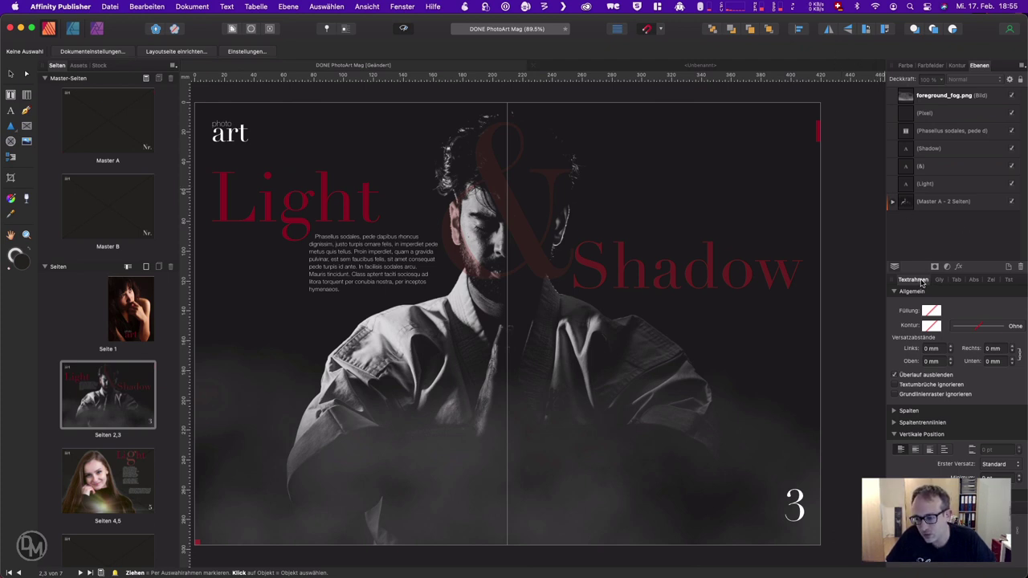
pyautogui.moveTo(921, 281); pyautogui.dragTo(707, 237)
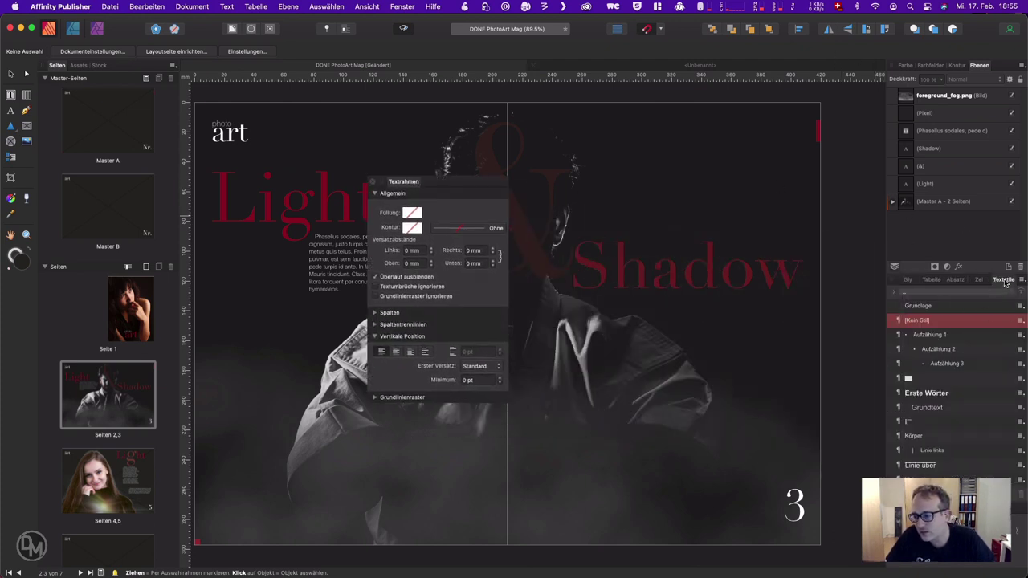
pyautogui.click(930, 280)
# - Float the Table and Glyph Browser panels together, then close all floating panels
pyautogui.moveTo(932, 137); pyautogui.dragTo(650, 155)
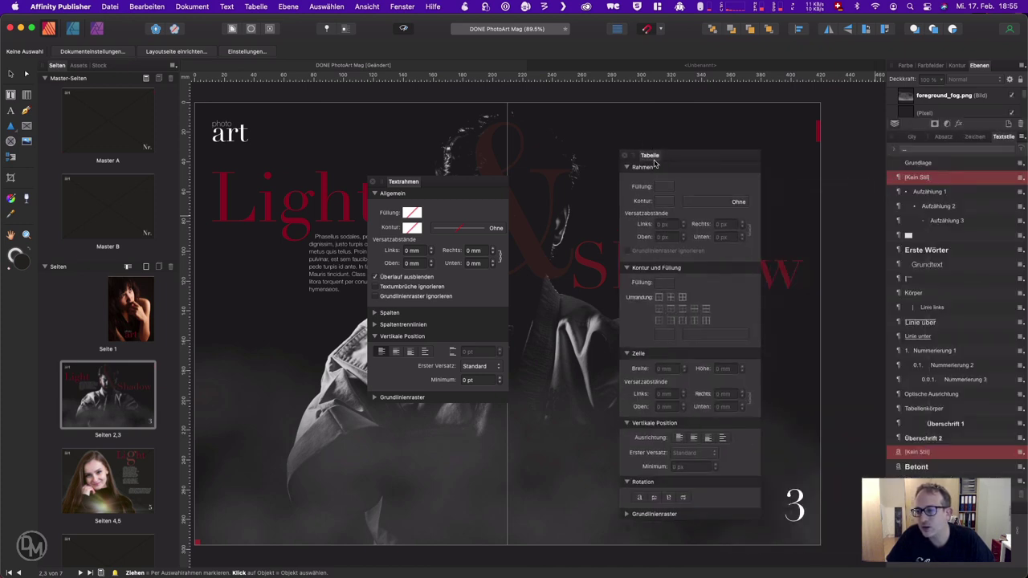
pyautogui.moveTo(912, 137); pyautogui.dragTo(747, 156)
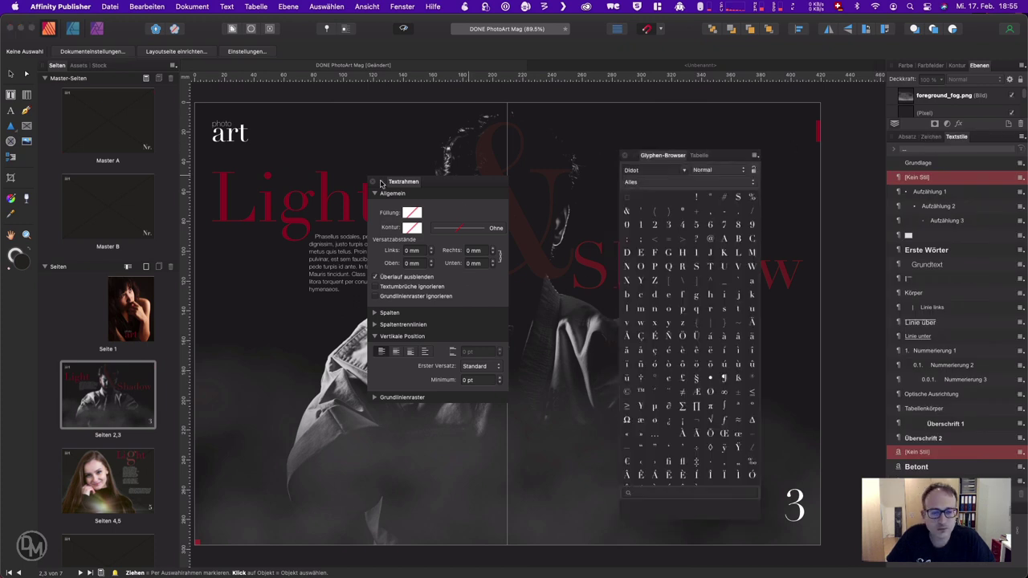
pyautogui.click(373, 185)
pyautogui.click(625, 157)
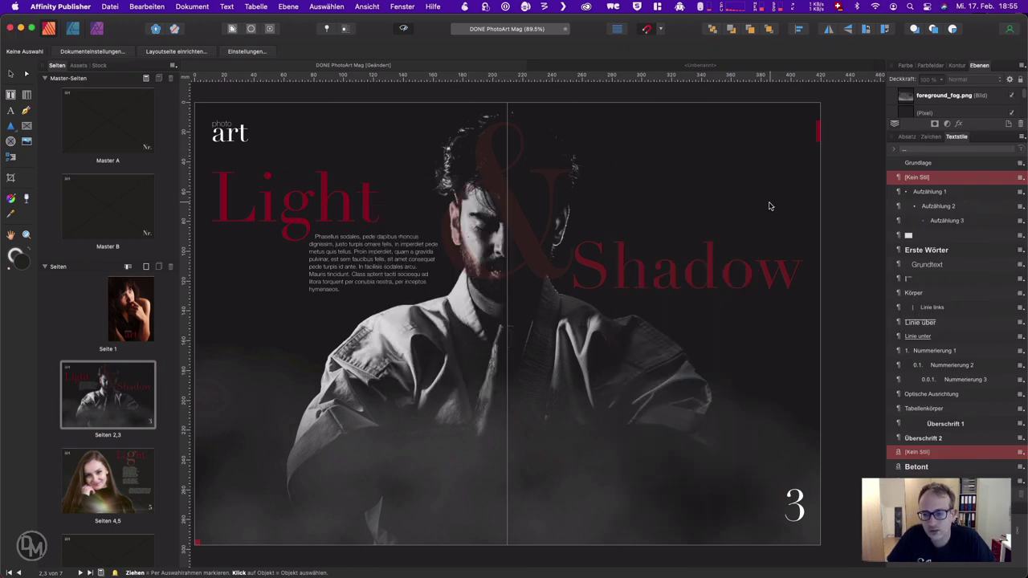
pyautogui.click(367, 6)
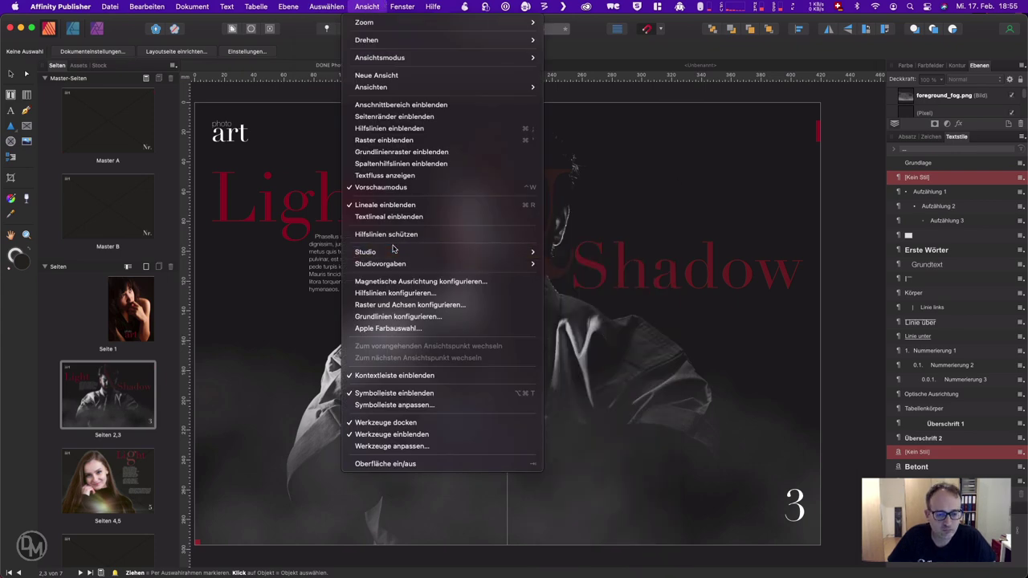
pyautogui.moveTo(366, 251)
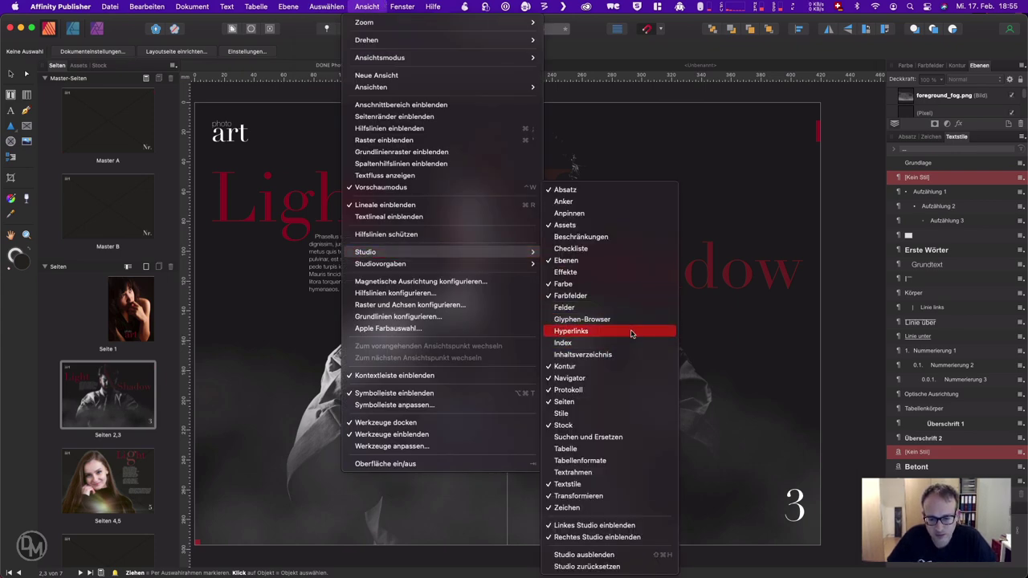
# - Add the Hyperlinks and Anchors panels to the studio
pyautogui.click(632, 330)
pyautogui.click(389, 6)
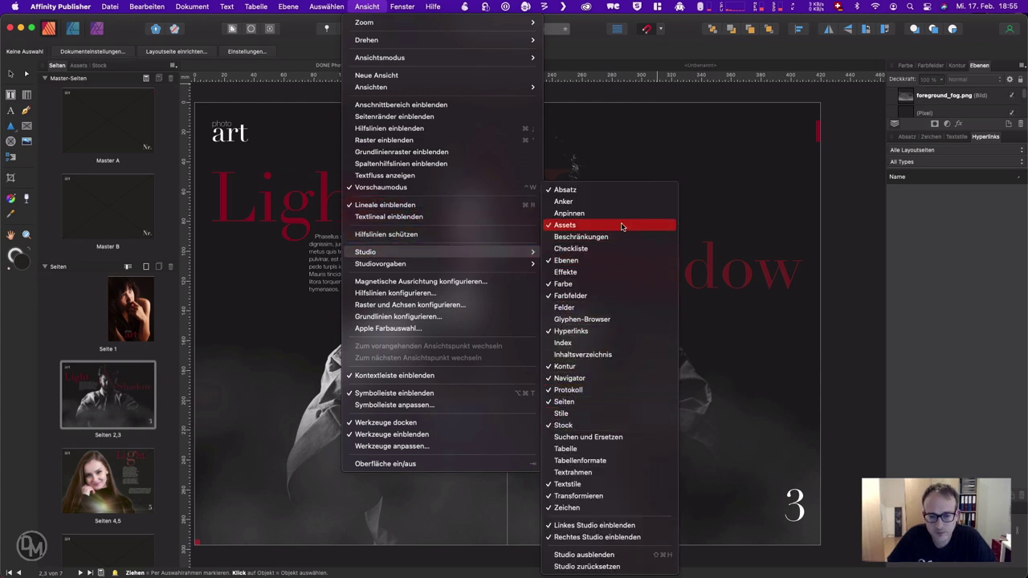
pyautogui.click(624, 201)
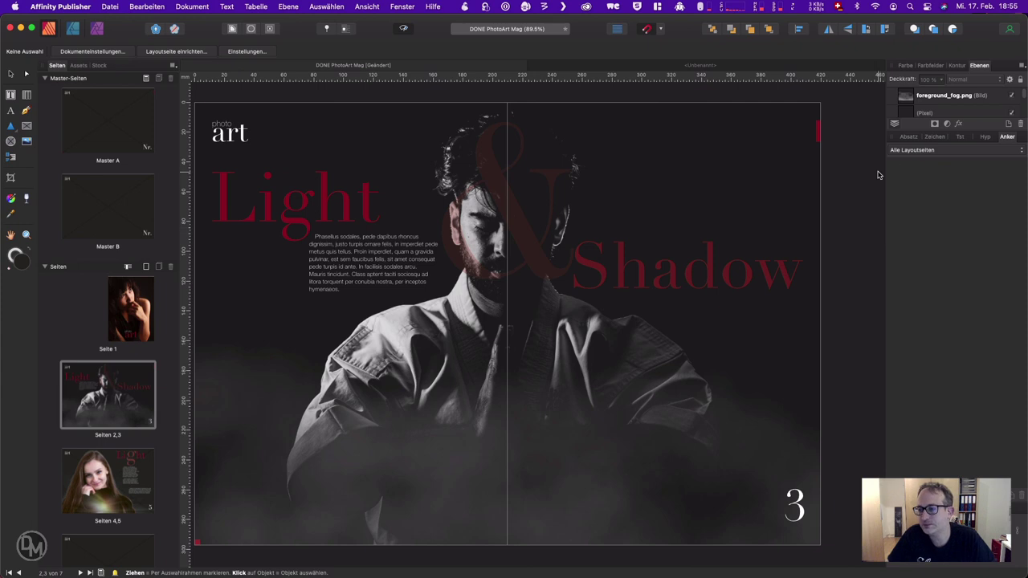
# - Float the Anchors and Hyperlinks panels as one group at the right edge
pyautogui.moveTo(1007, 137); pyautogui.dragTo(888, 147)
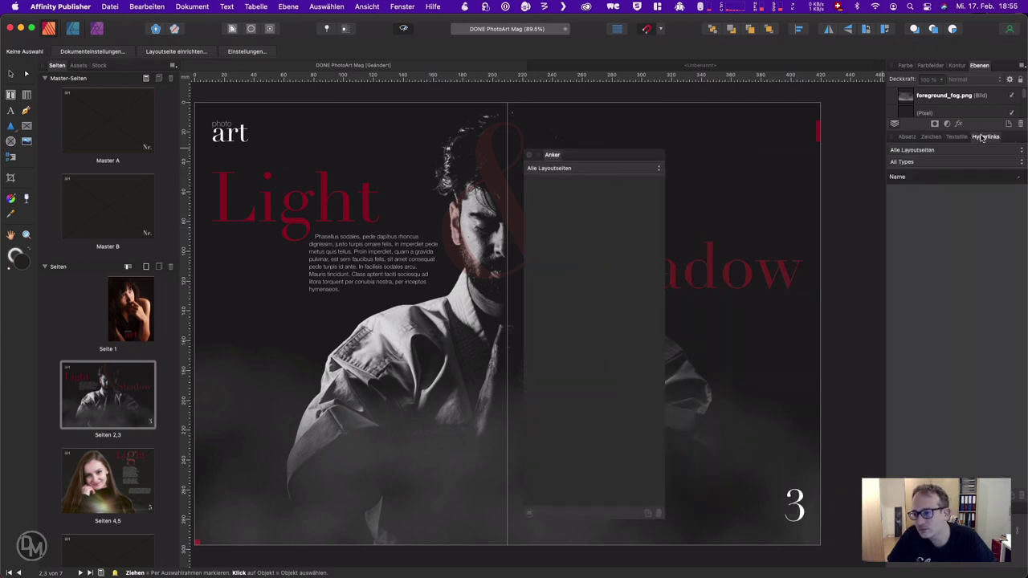
pyautogui.moveTo(981, 138); pyautogui.dragTo(577, 154)
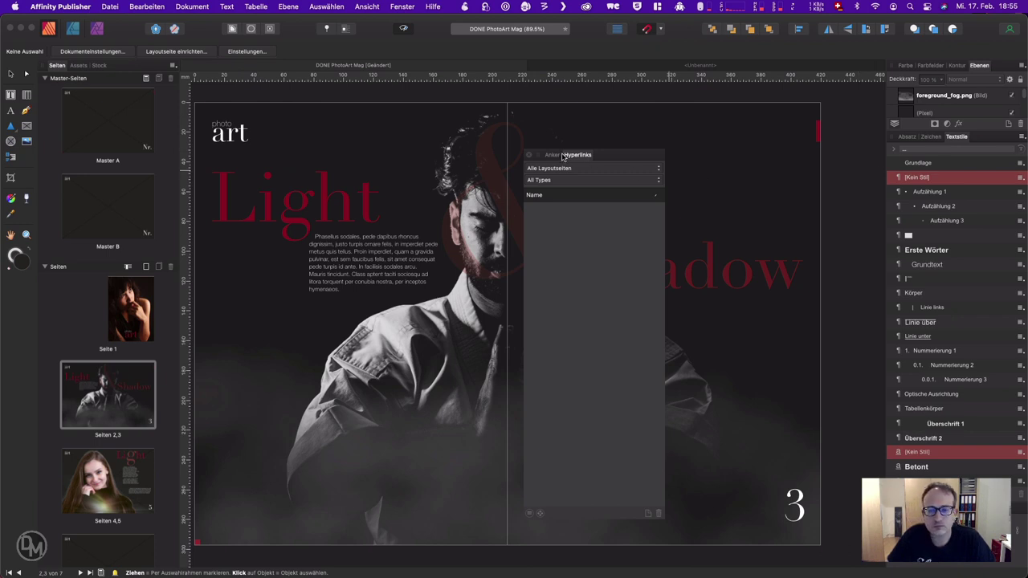
pyautogui.moveTo(601, 156); pyautogui.dragTo(680, 134)
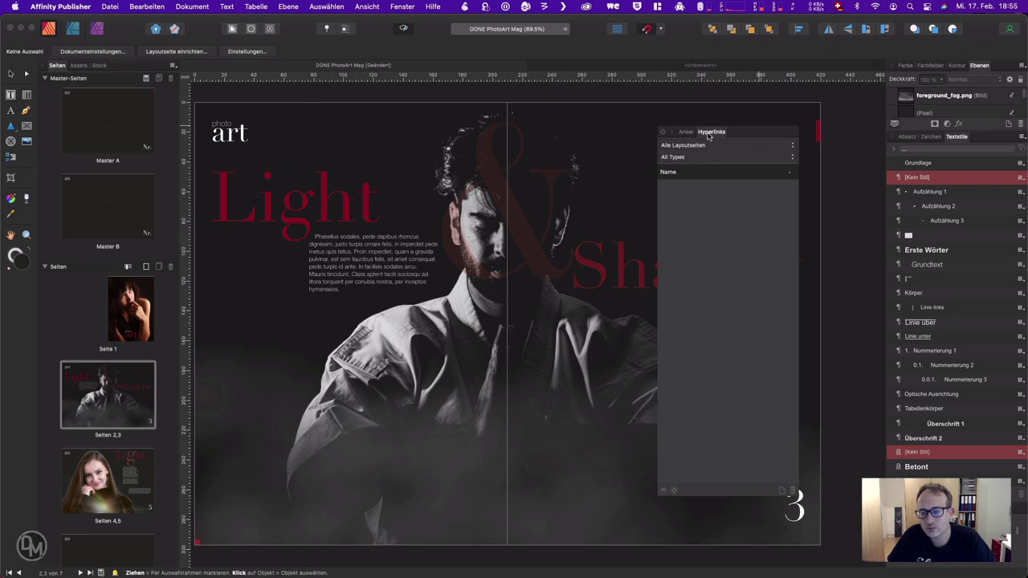
pyautogui.moveTo(685, 133); pyautogui.dragTo(762, 100)
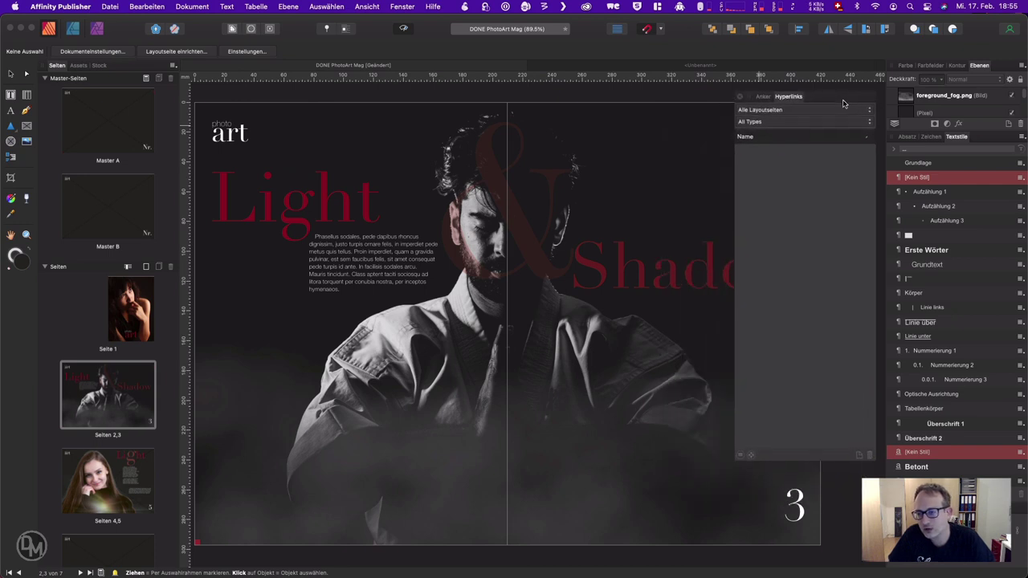
pyautogui.moveTo(845, 103)
pyautogui.mouseDown()
pyautogui.moveTo(857, 99)
pyautogui.moveTo(846, 99)
pyautogui.mouseUp()
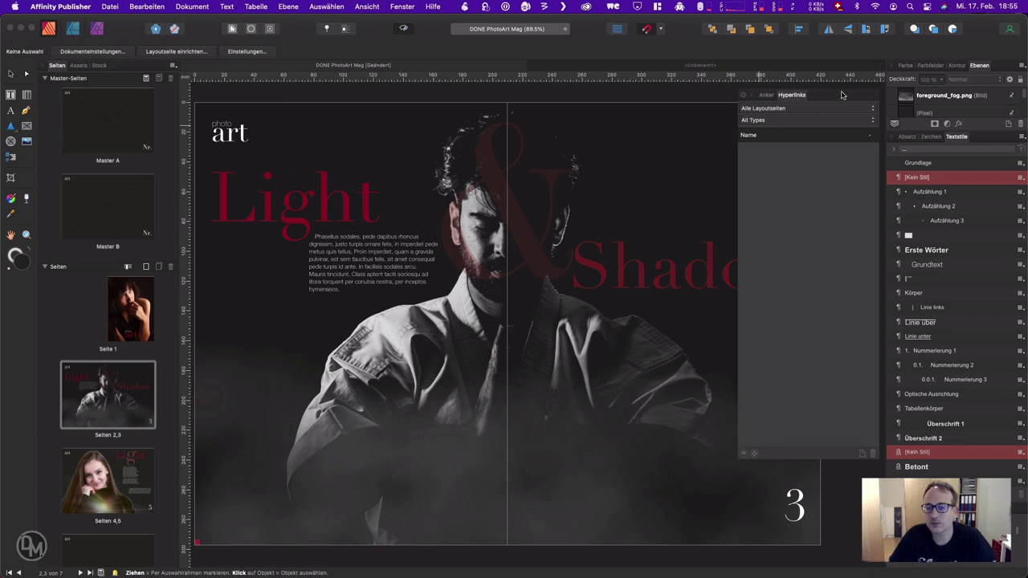
# - Save the current panel layout as the studio preset 'Interaktiv'
pyautogui.click(380, 6)
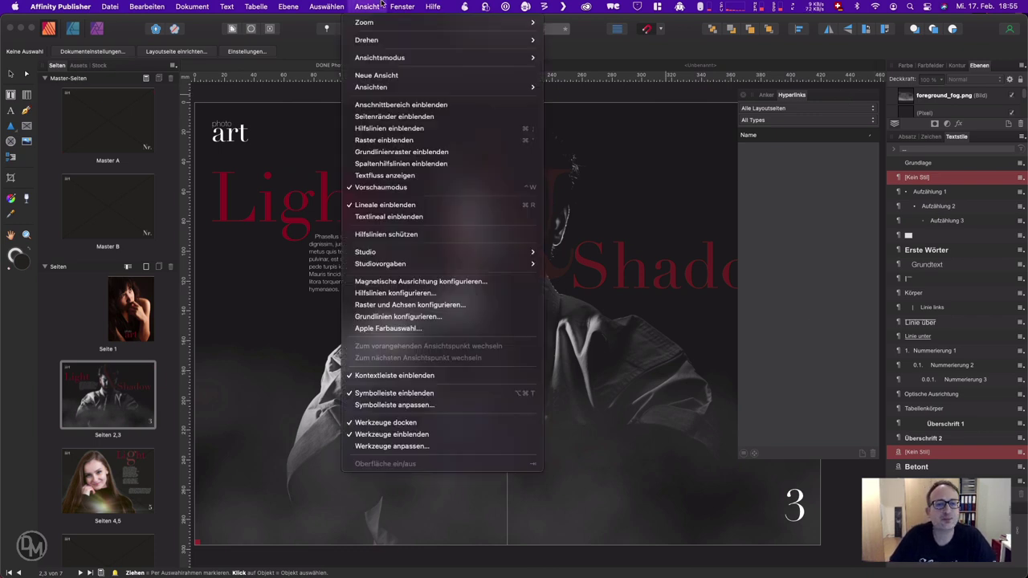
pyautogui.moveTo(381, 264)
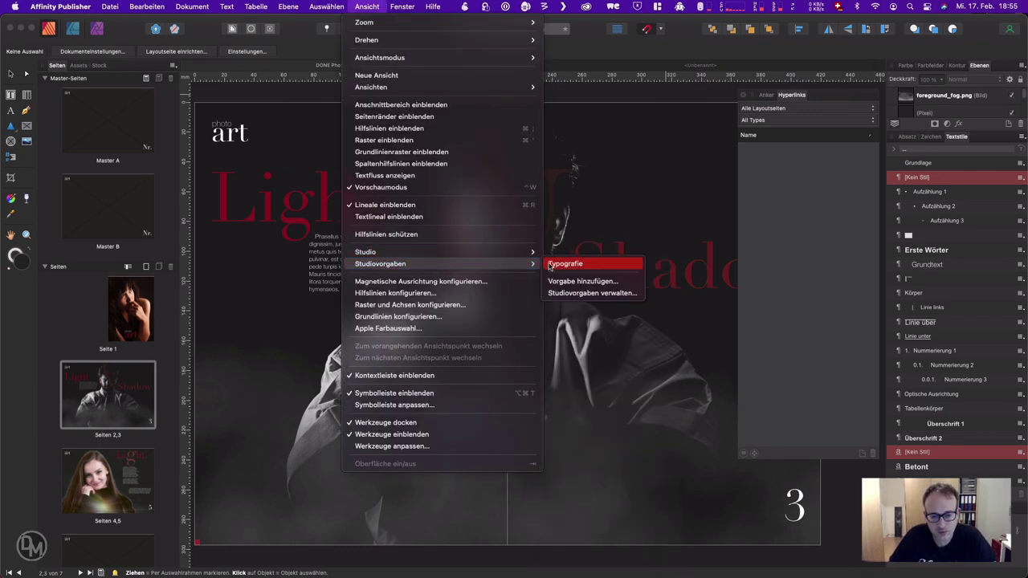
pyautogui.click(565, 280)
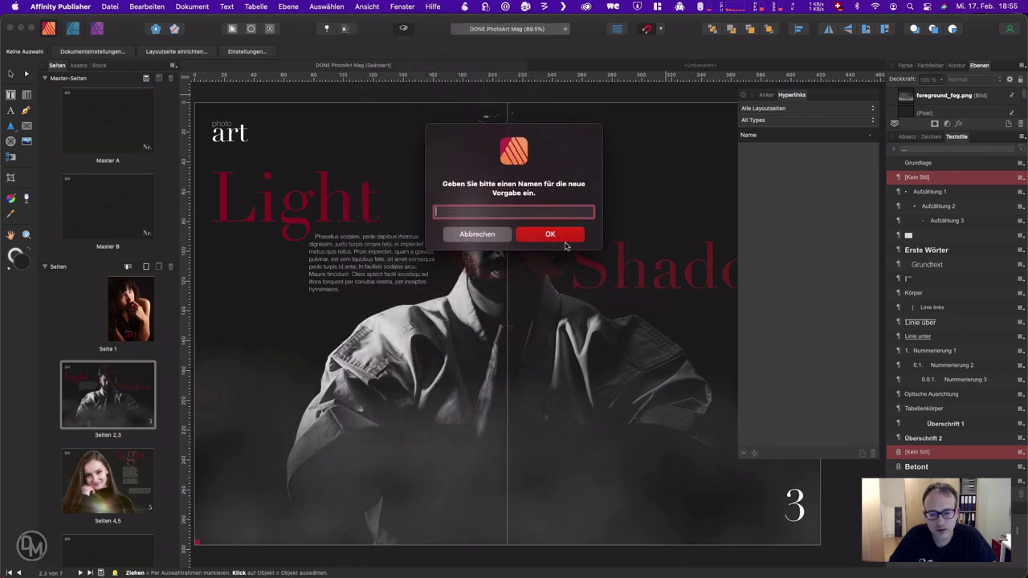
pyautogui.write('Inter')
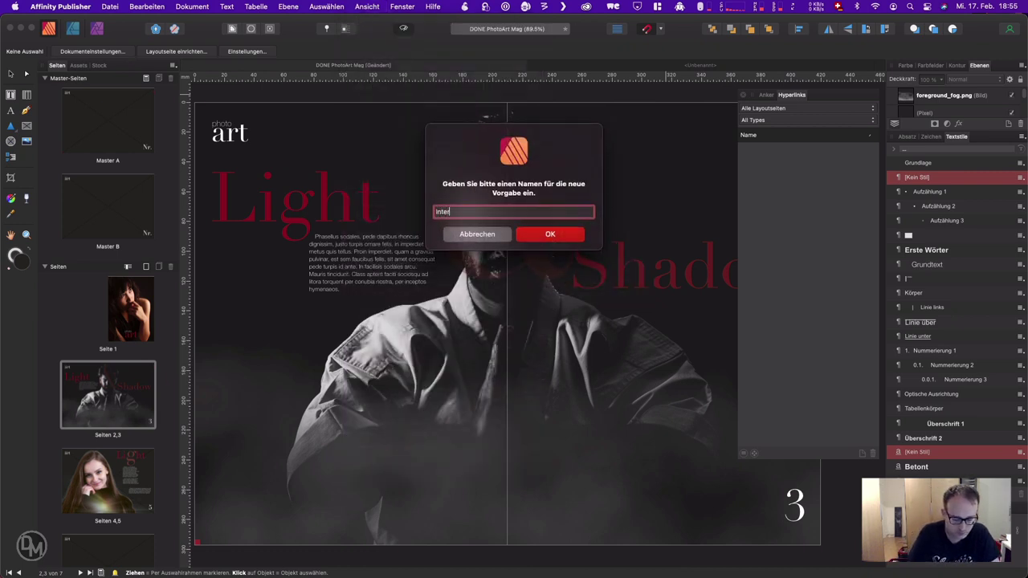
pyautogui.write('aktiv')
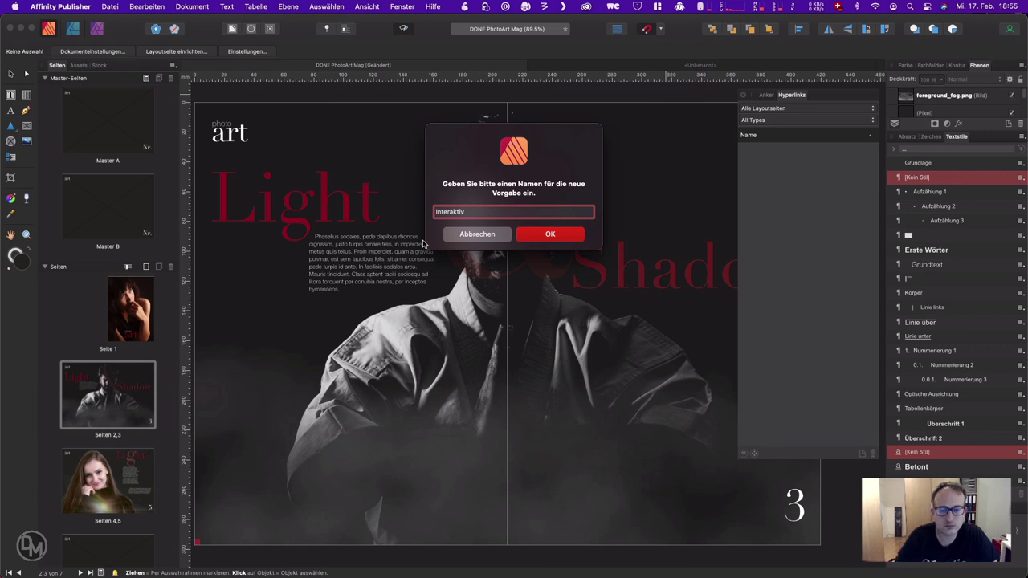
pyautogui.click(555, 237)
# - Apply the Typografie studio preset
pyautogui.click(365, 7)
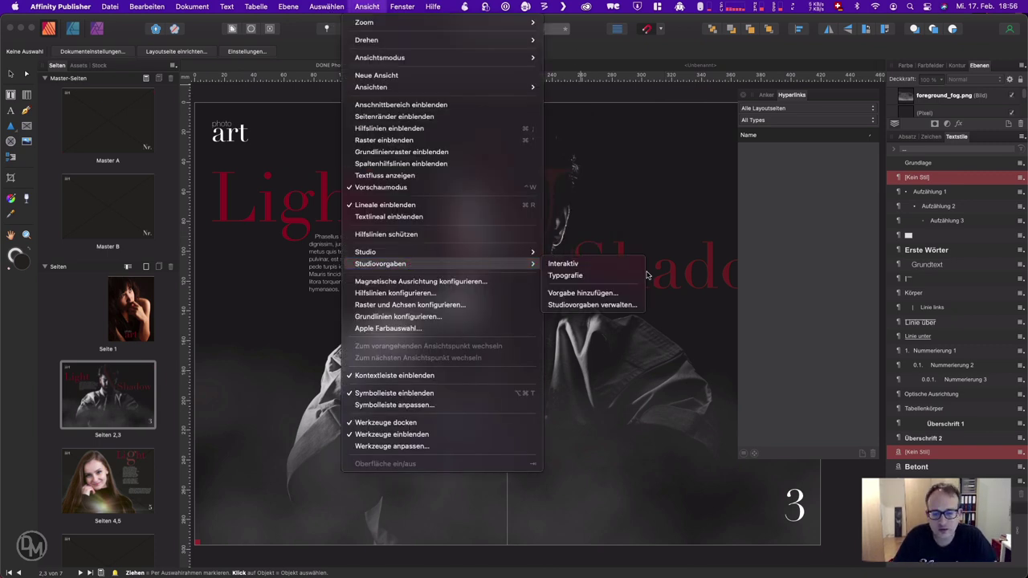
pyautogui.moveTo(380, 263)
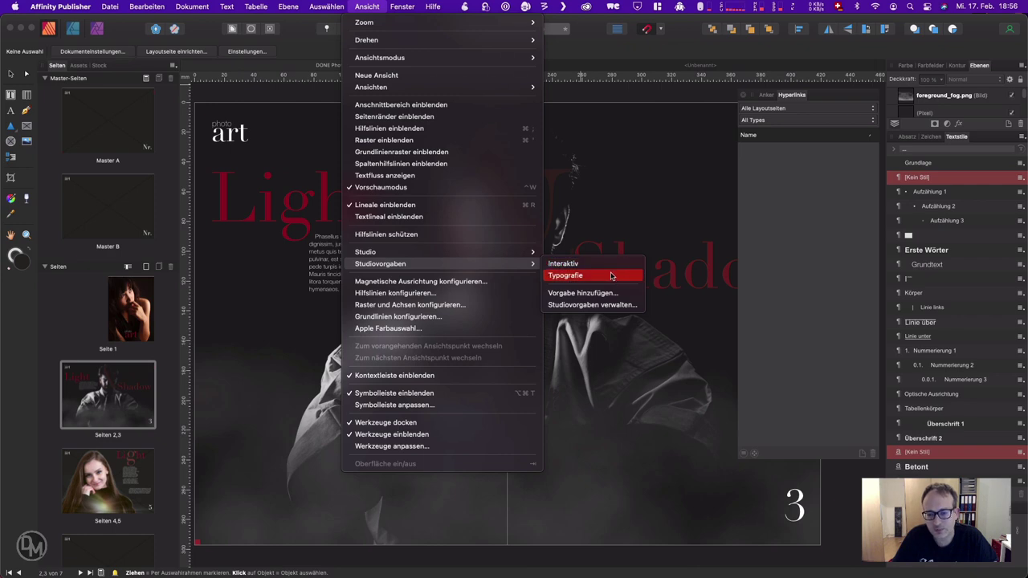
pyautogui.click(610, 276)
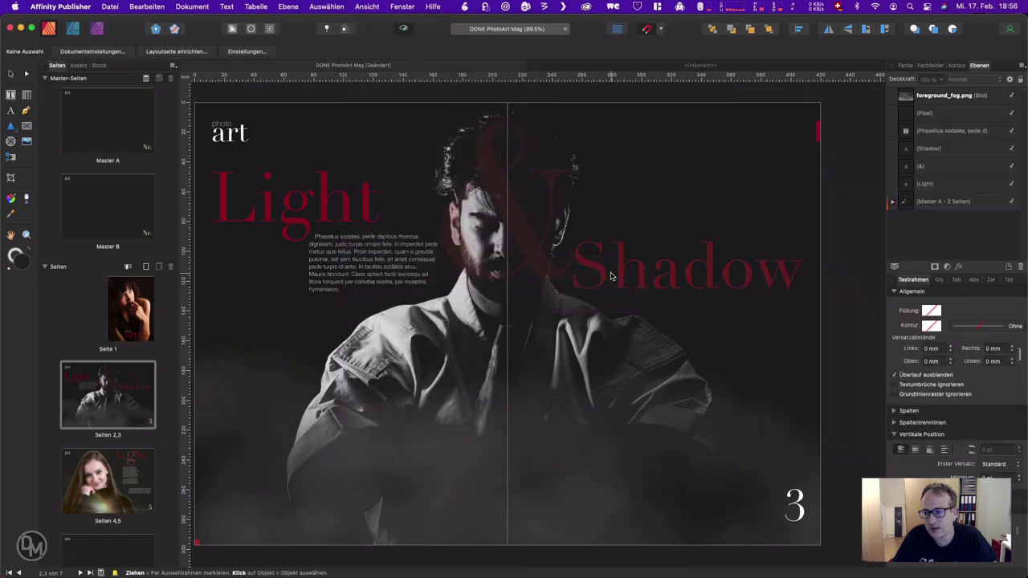
pyautogui.click(367, 7)
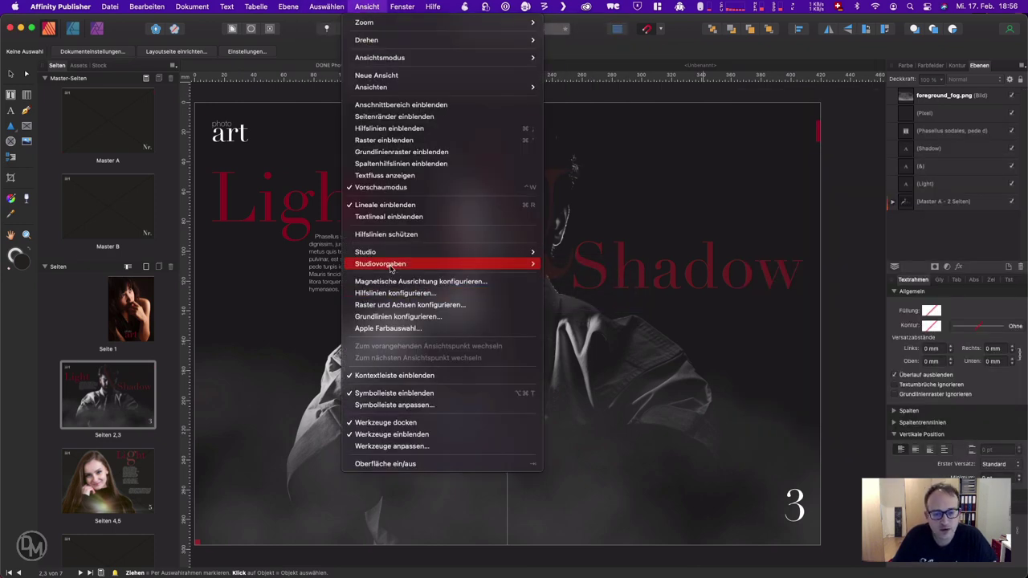
pyautogui.moveTo(380, 263)
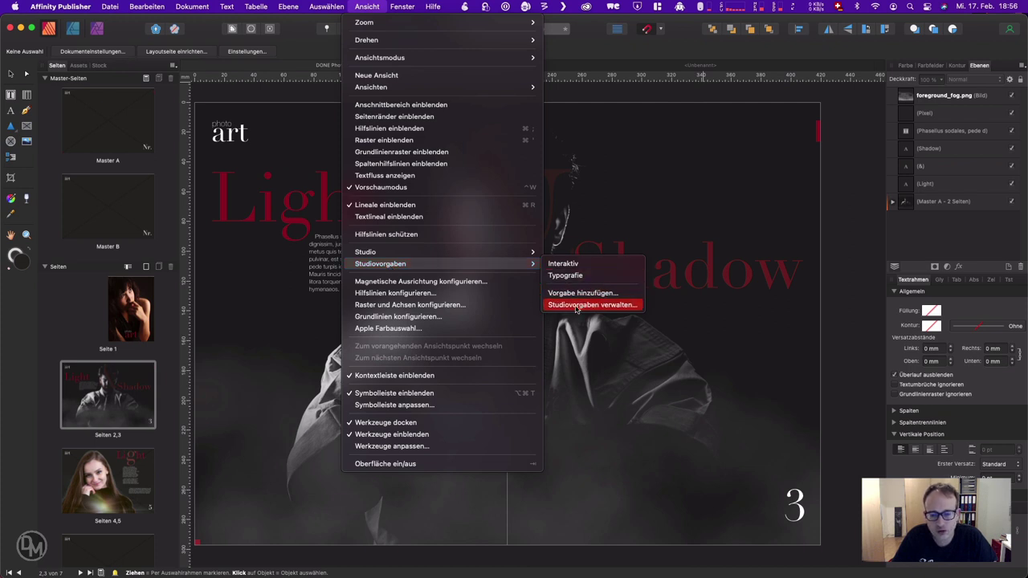
# - Open the Studio Presets manager, select Typografie and Interaktiv, and move it aside
pyautogui.click(615, 306)
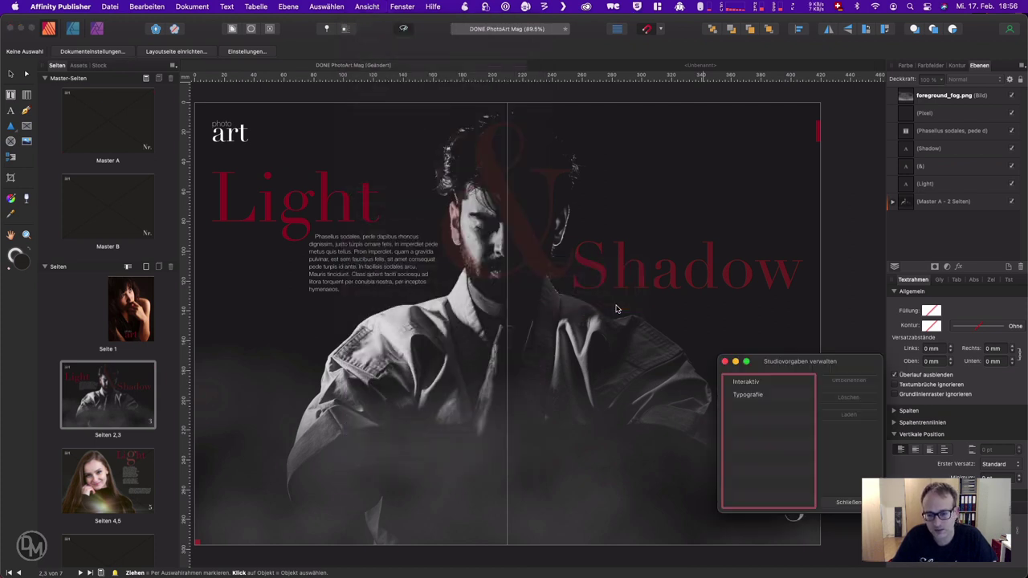
pyautogui.moveTo(849, 367); pyautogui.dragTo(562, 160)
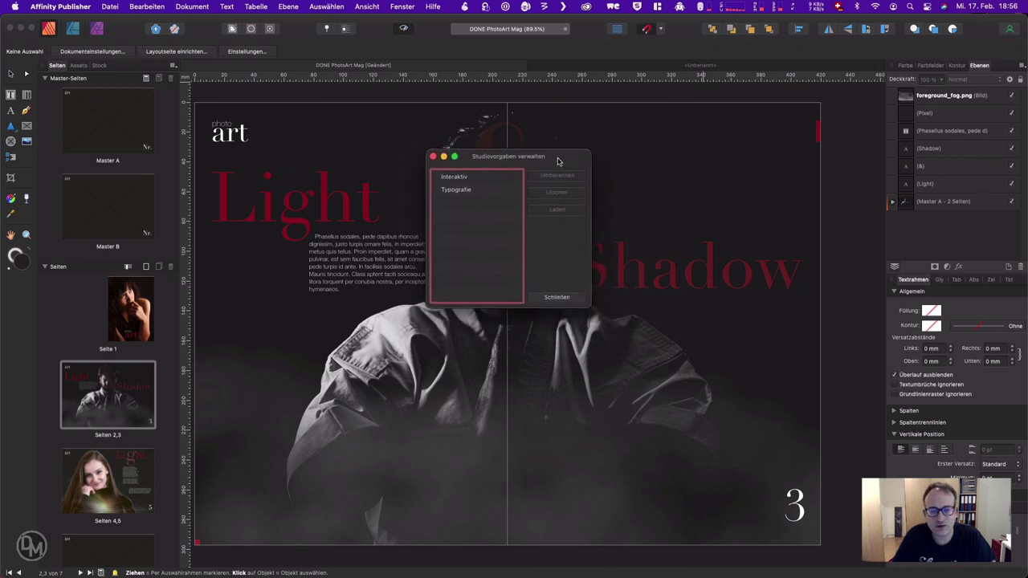
pyautogui.click(458, 180)
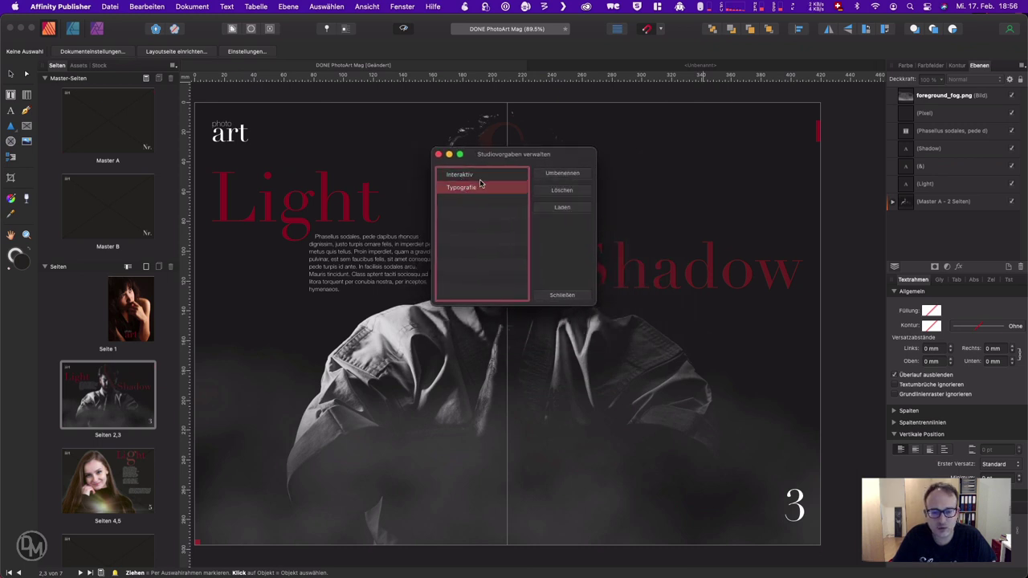
pyautogui.click(484, 179)
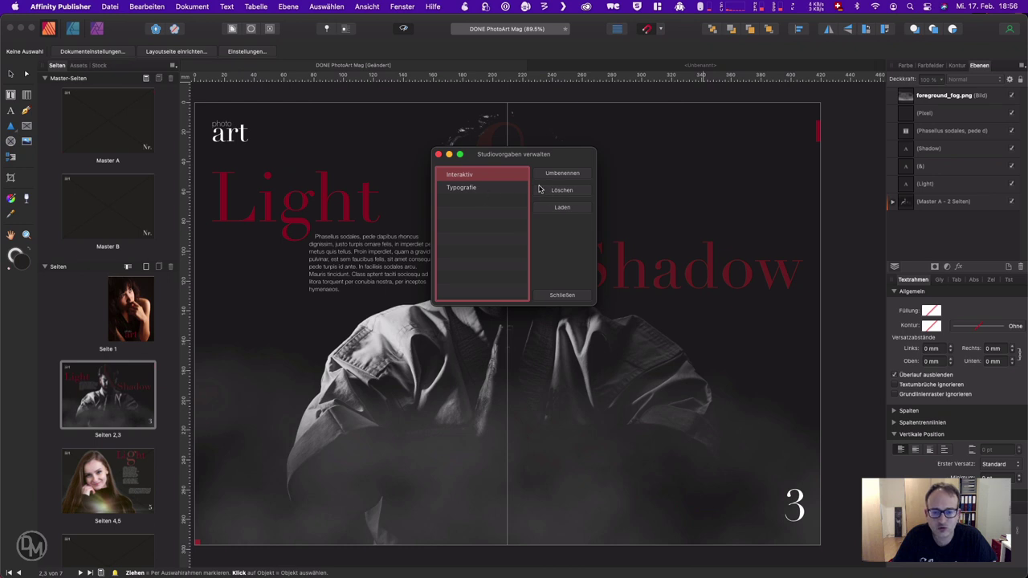
pyautogui.moveTo(561, 157); pyautogui.dragTo(842, 314)
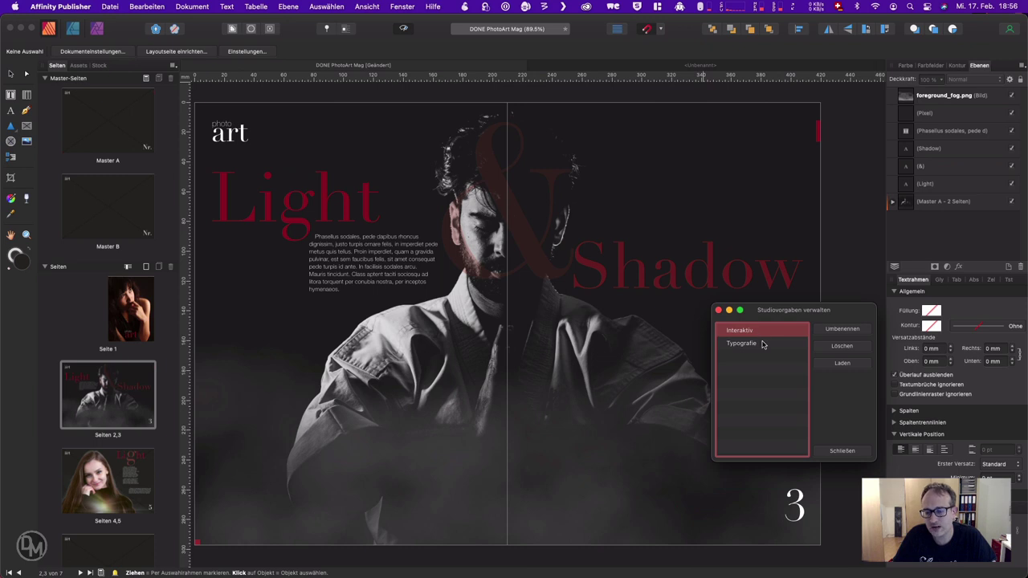
pyautogui.moveTo(846, 319); pyautogui.dragTo(852, 337)
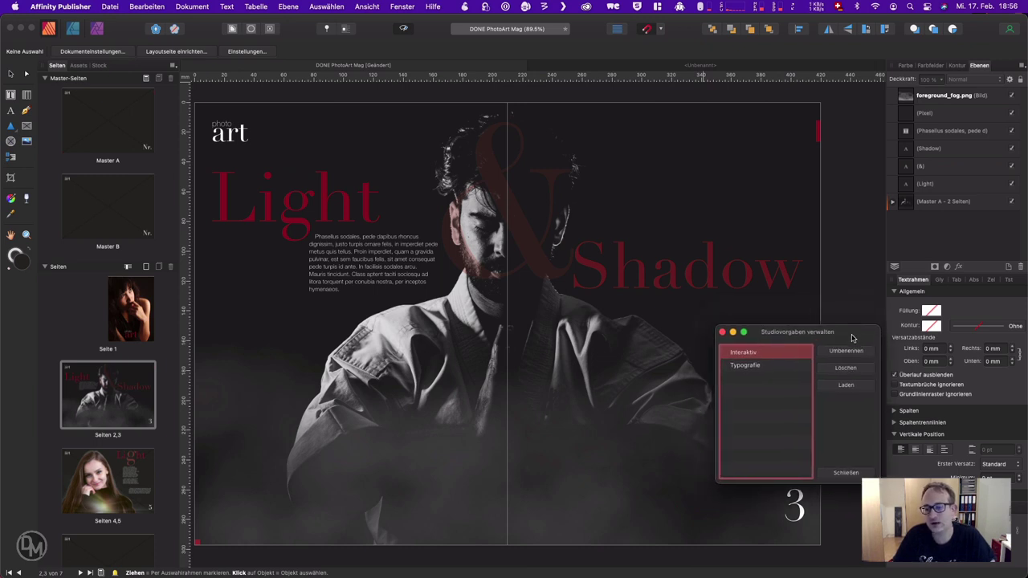
# - Load the Interaktiv layout, then Typografie, and close the preset manager
pyautogui.click(758, 367)
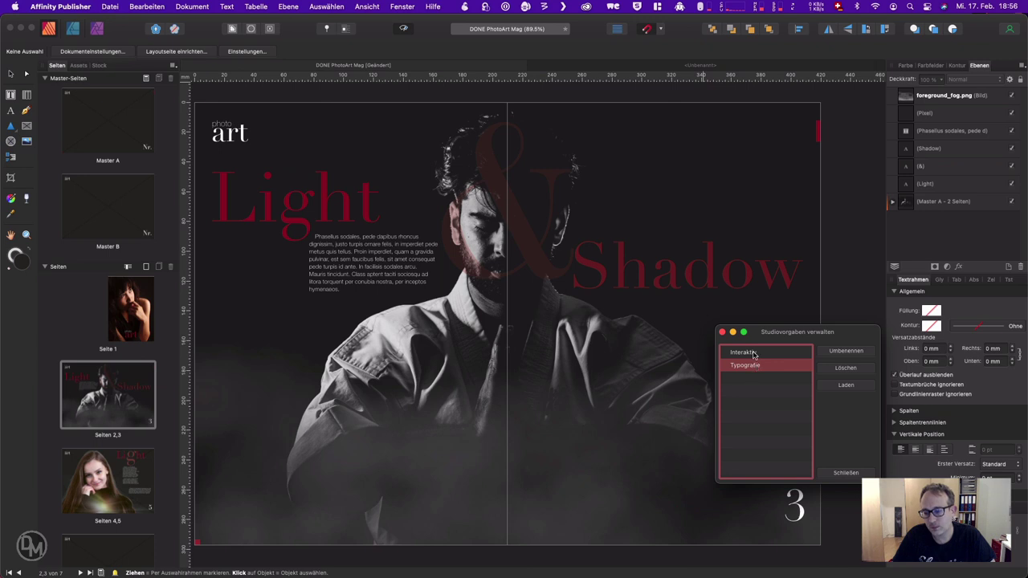
pyautogui.doubleClick(754, 354)
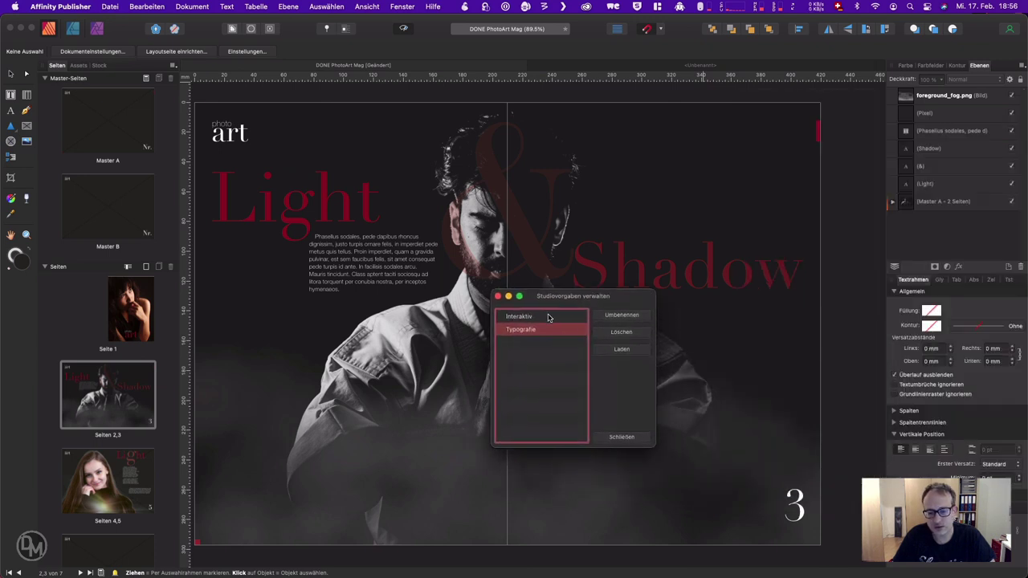
pyautogui.click(548, 318)
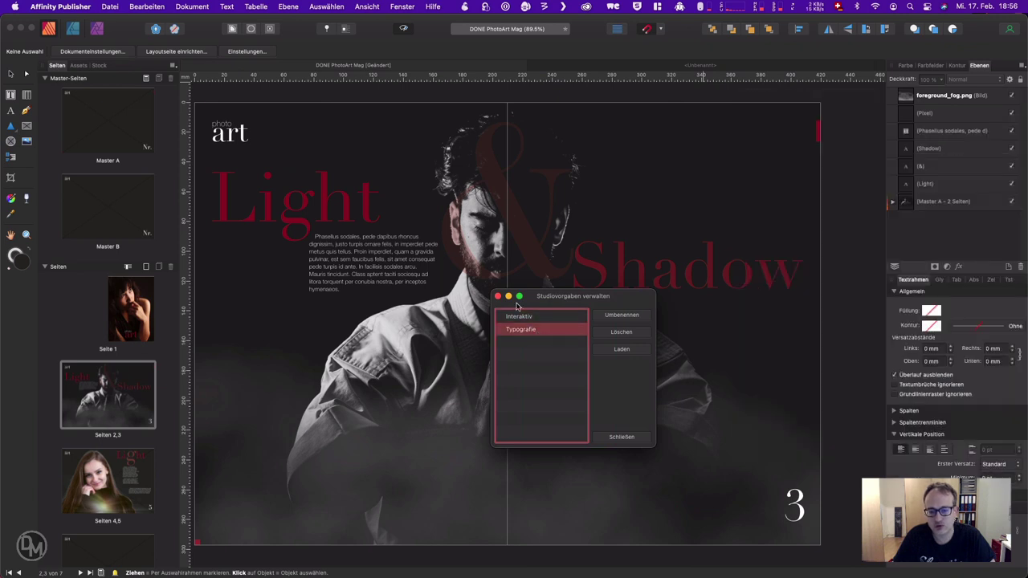
pyautogui.click(498, 297)
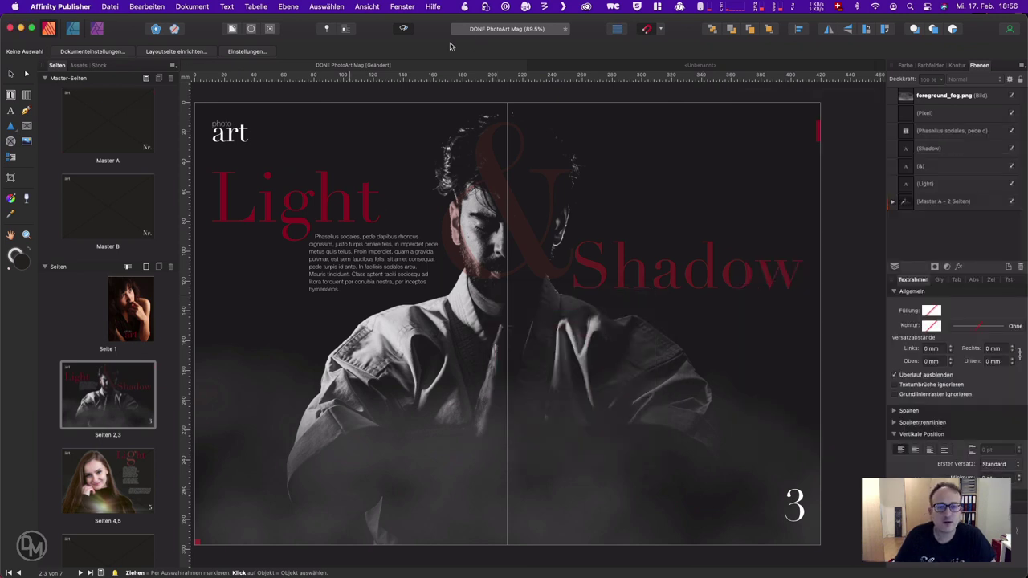
# - Select the background image frame spanning the whole spread
pyautogui.click(701, 101)
pyautogui.hscroll(-3, 699, 96)
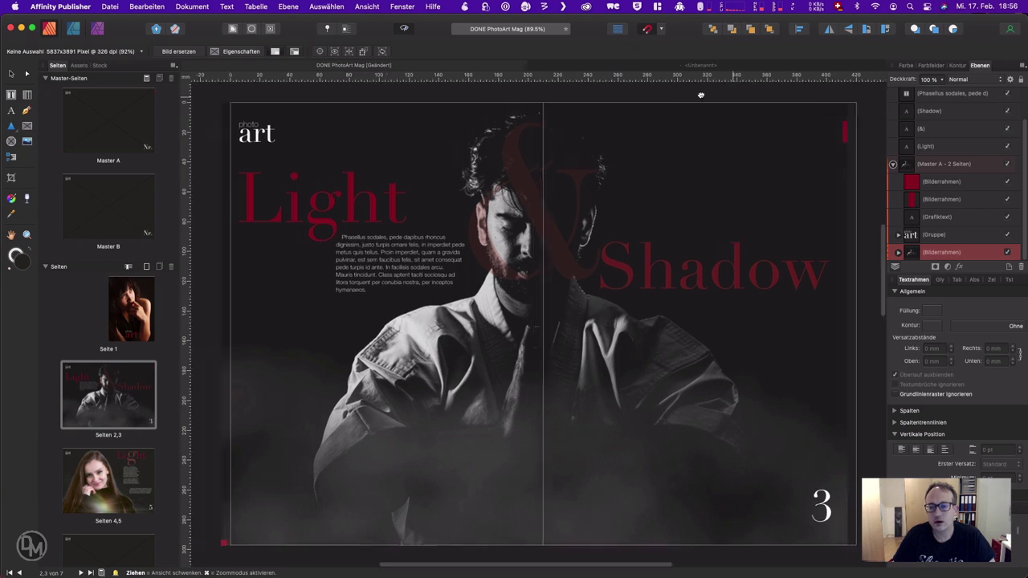
pyautogui.moveTo(696, 92); pyautogui.dragTo(698, 91)
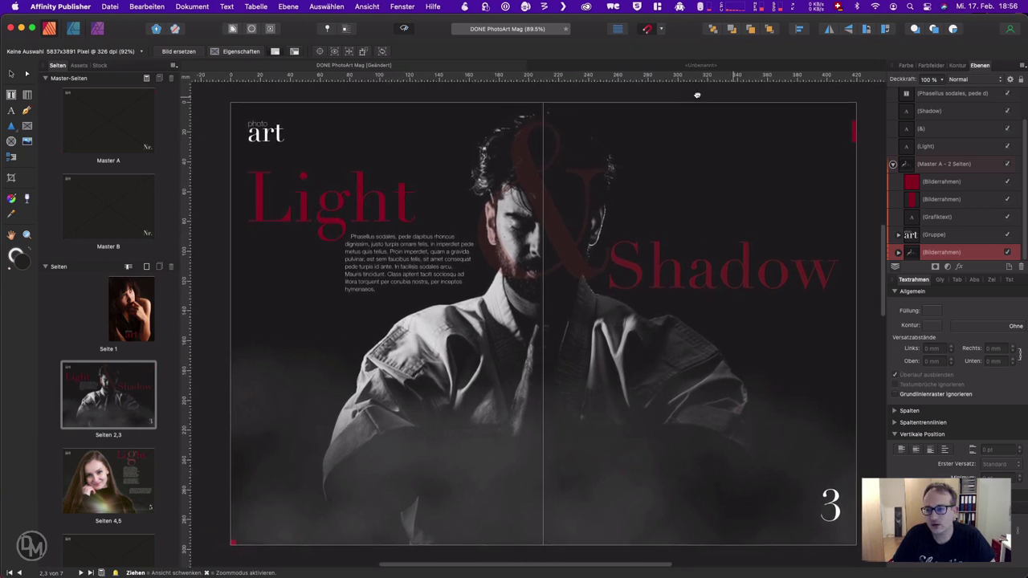
pyautogui.press('v')
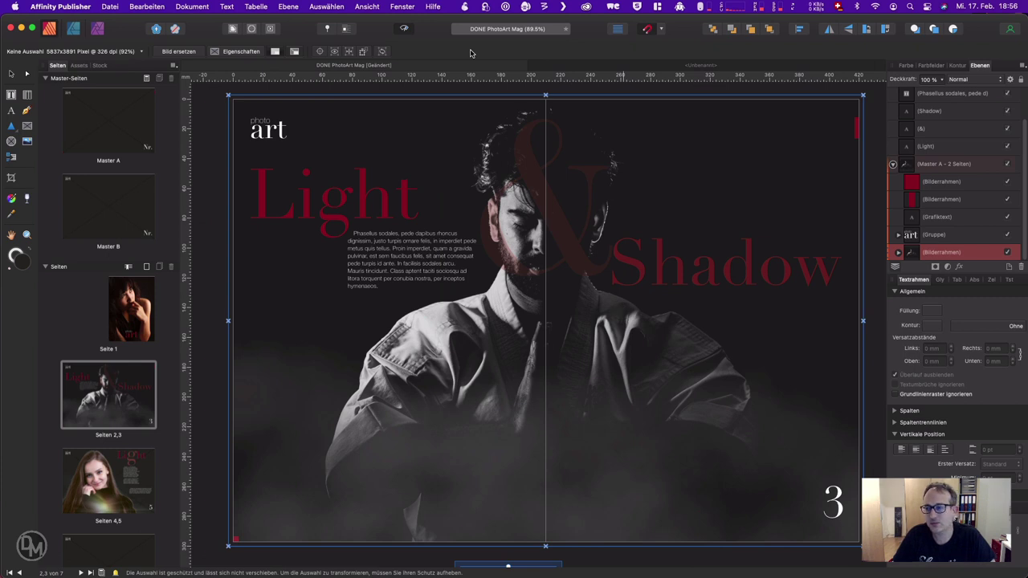
# - Show the Colour panel in the right studio, then deselect the frame
pyautogui.click(906, 66)
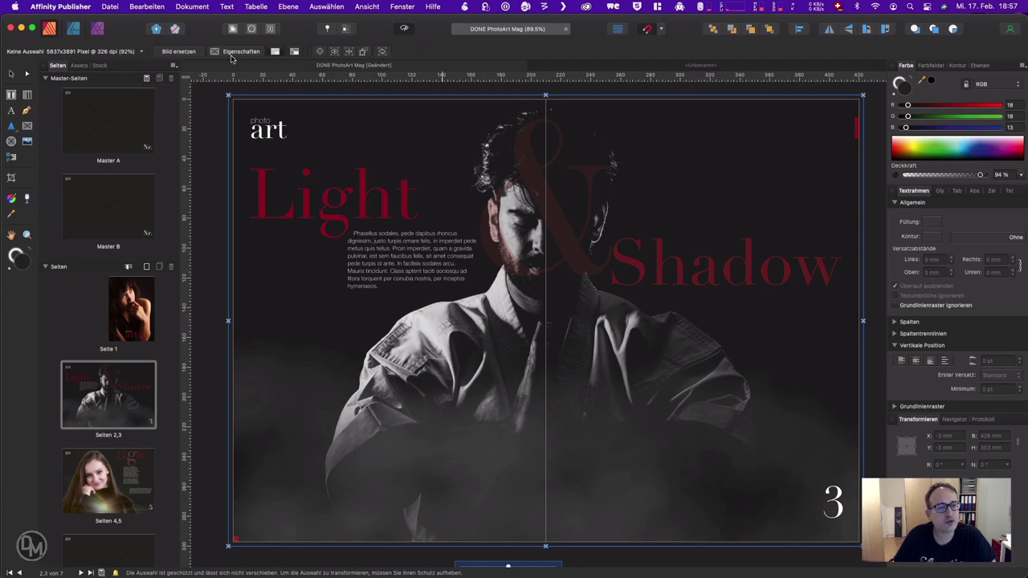
pyautogui.click(211, 102)
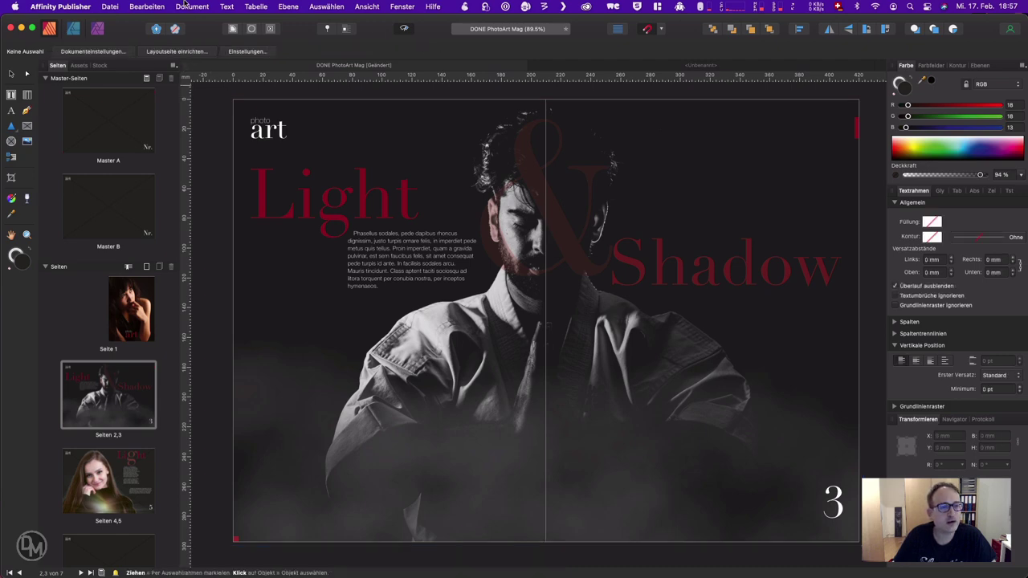
pyautogui.click(191, 6)
pyautogui.click(222, 208)
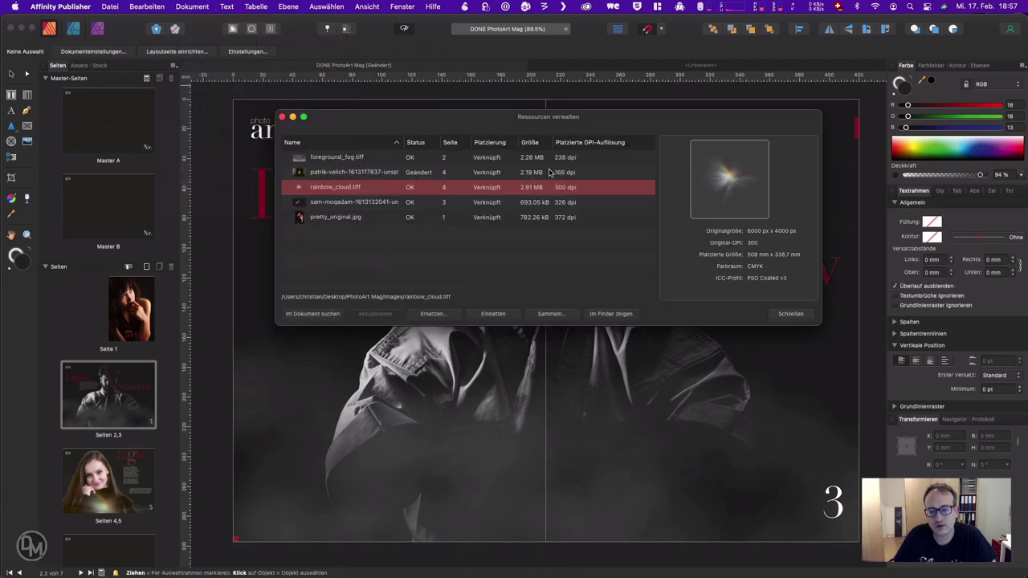
pyautogui.click(351, 159)
pyautogui.keyDown('shift'); pyautogui.click(348, 217); pyautogui.keyUp('shift')
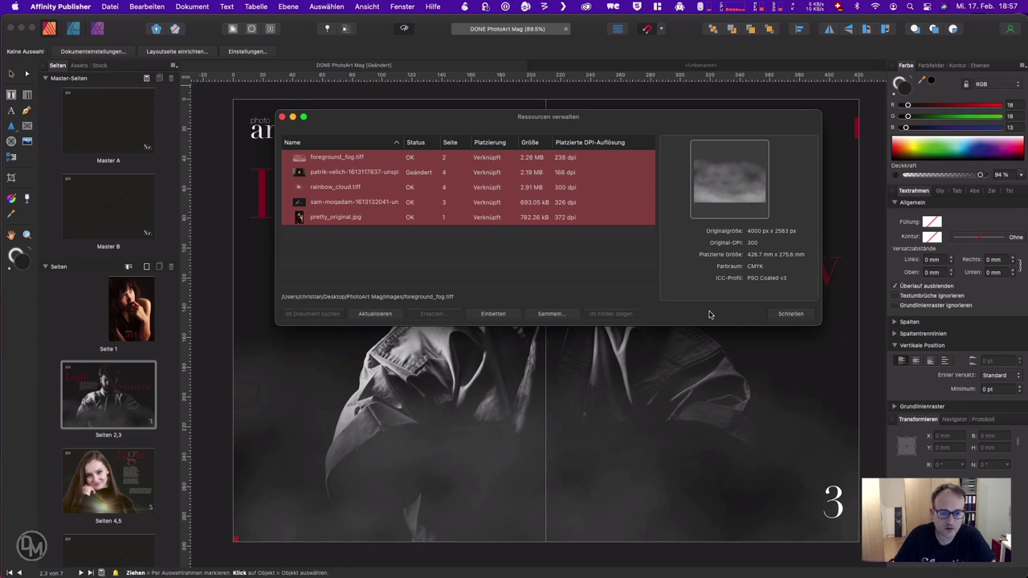
pyautogui.click(791, 314)
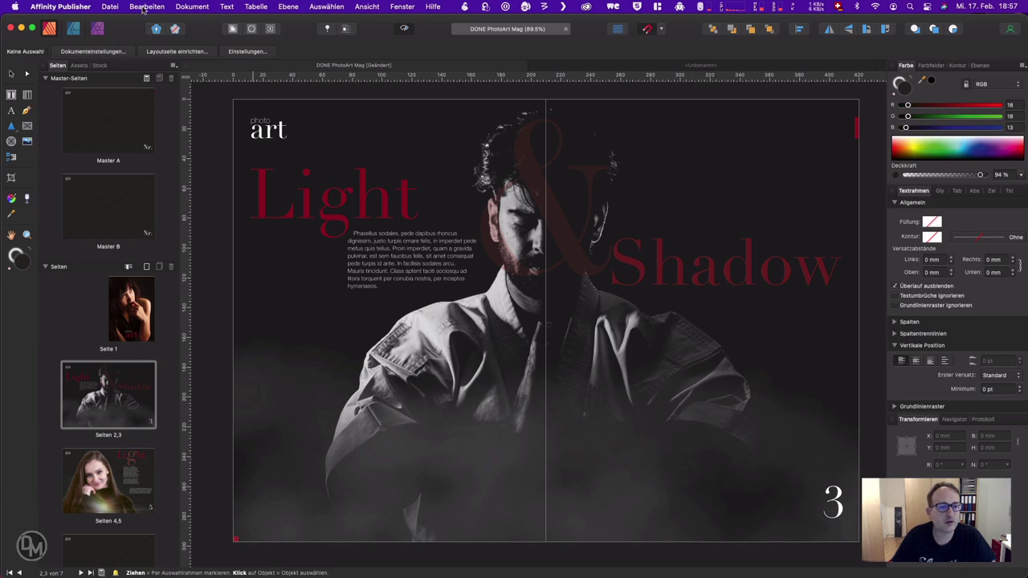
# - Start packaging the document and review its included fonts and images, including the changed image
pyautogui.click(107, 6)
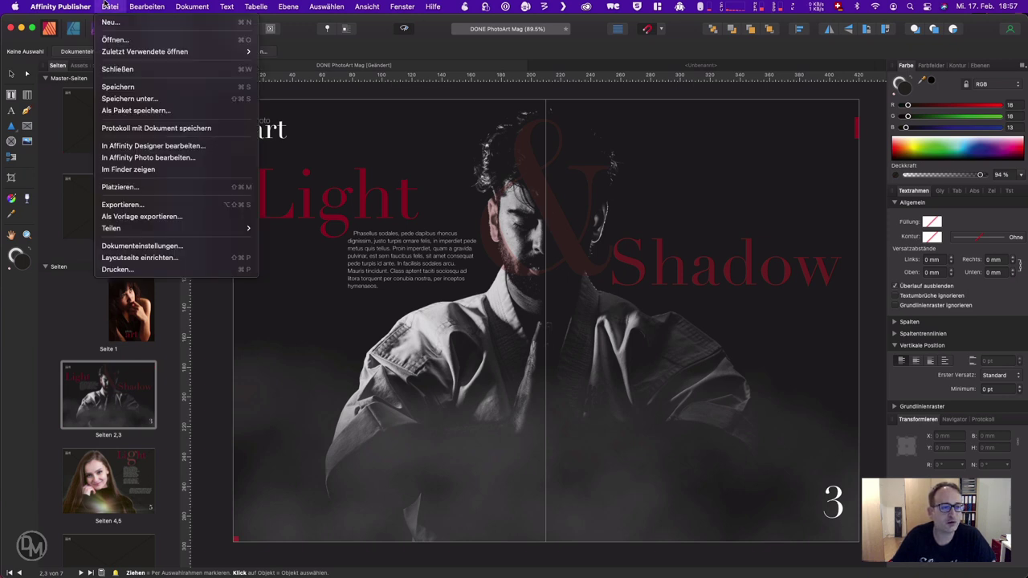
pyautogui.click(168, 114)
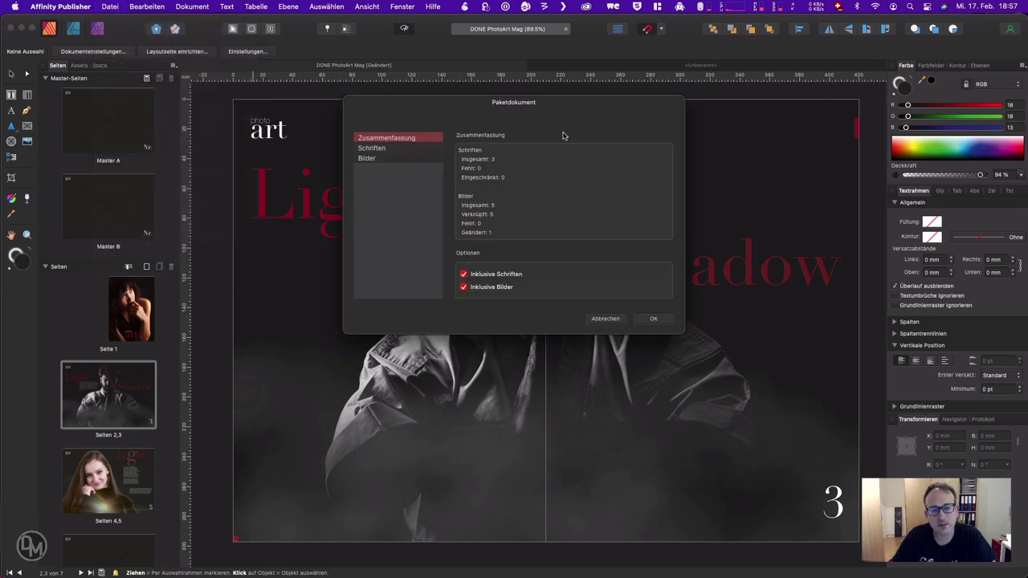
pyautogui.moveTo(540, 103); pyautogui.dragTo(548, 113)
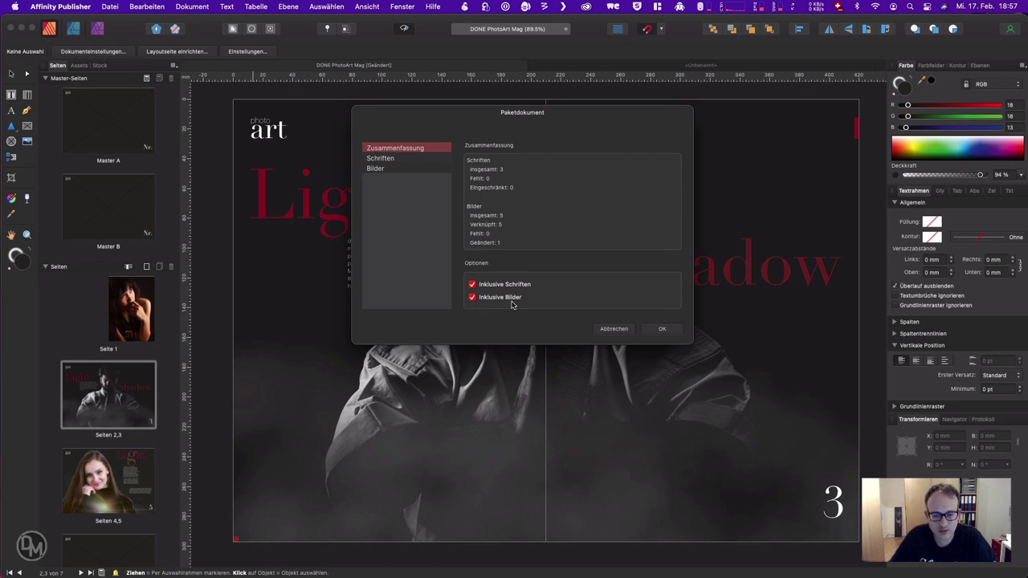
pyautogui.click(428, 159)
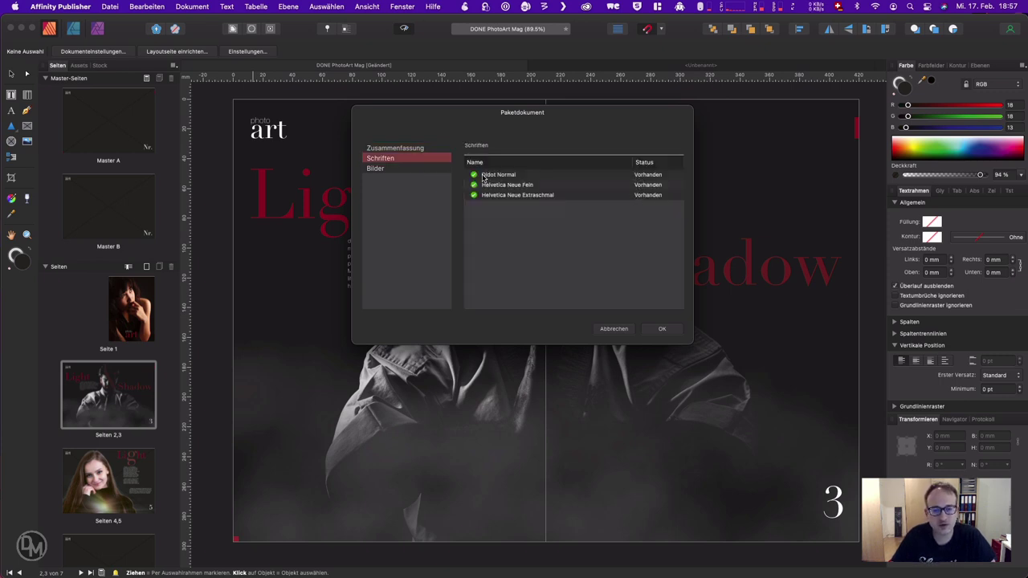
pyautogui.click(384, 169)
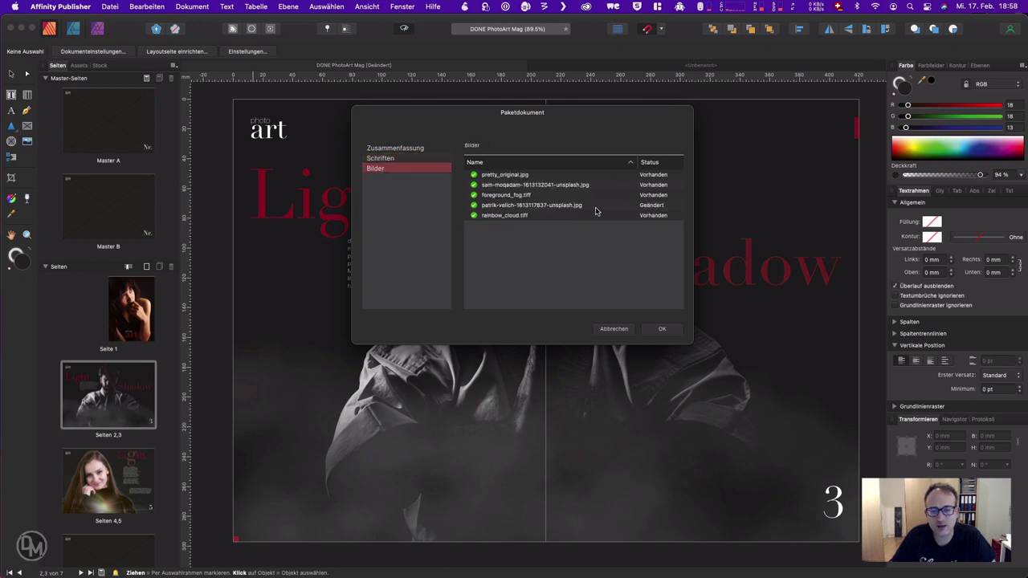
pyautogui.click(633, 210)
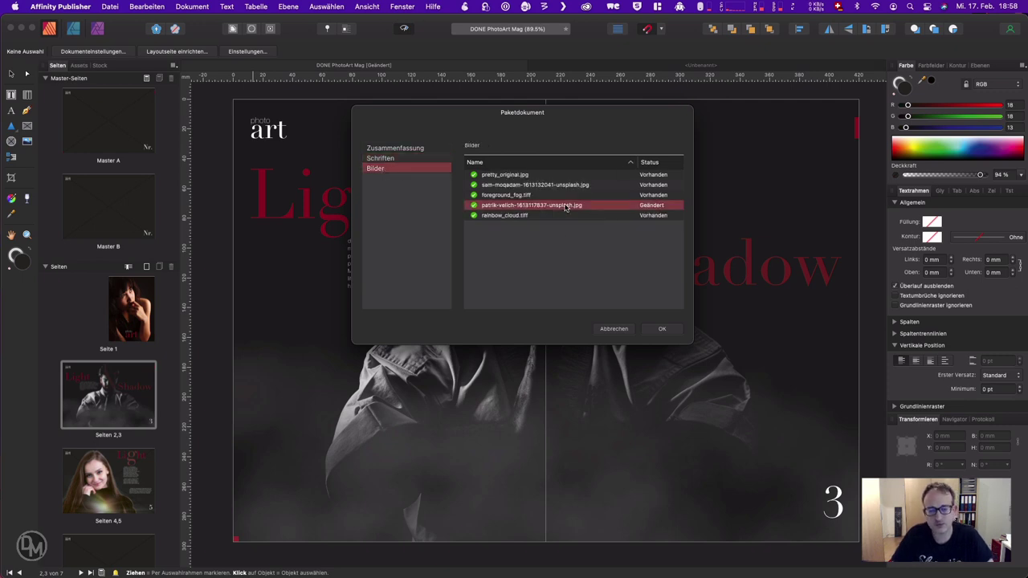
pyautogui.click(414, 150)
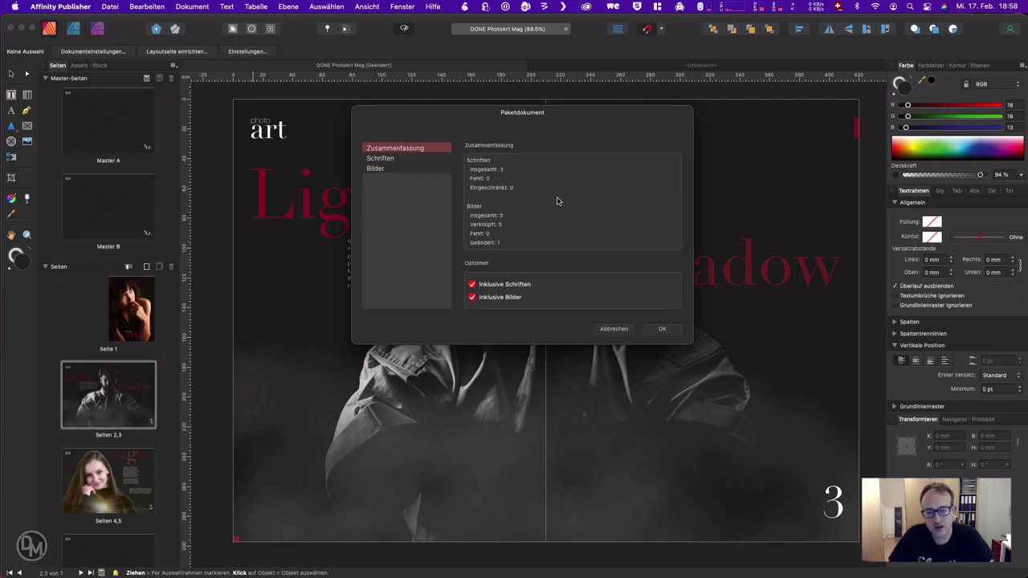
# - Save the package into a new 'Paket' folder inside PhotoArt Mag
pyautogui.click(665, 331)
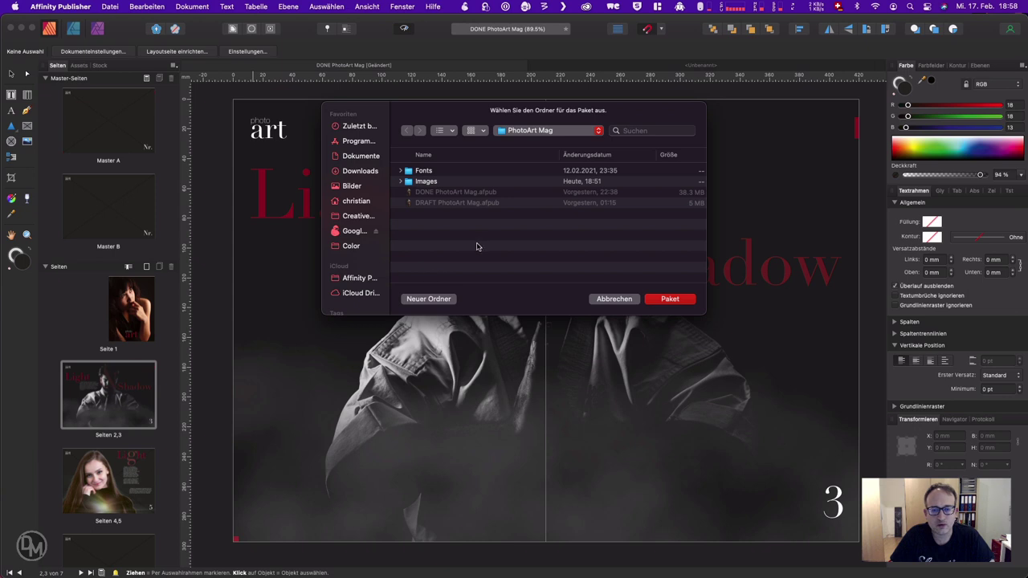
pyautogui.click(428, 299)
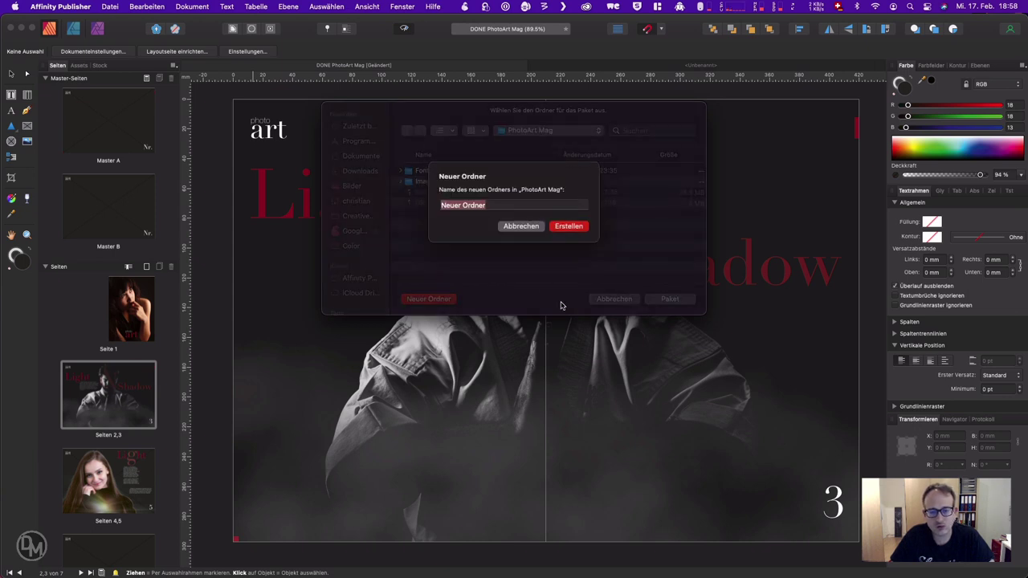
pyautogui.write('Paket')
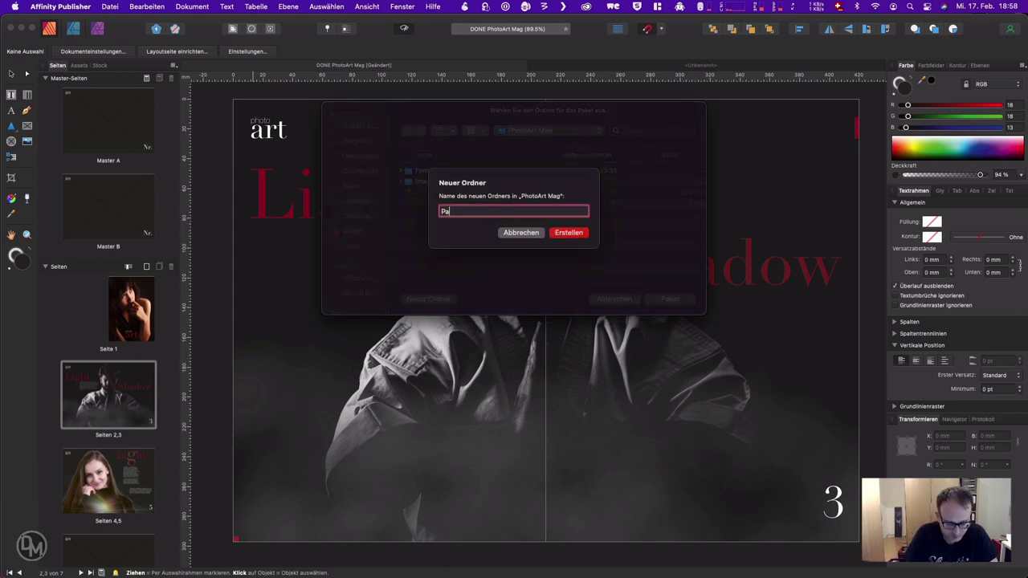
pyautogui.click(584, 233)
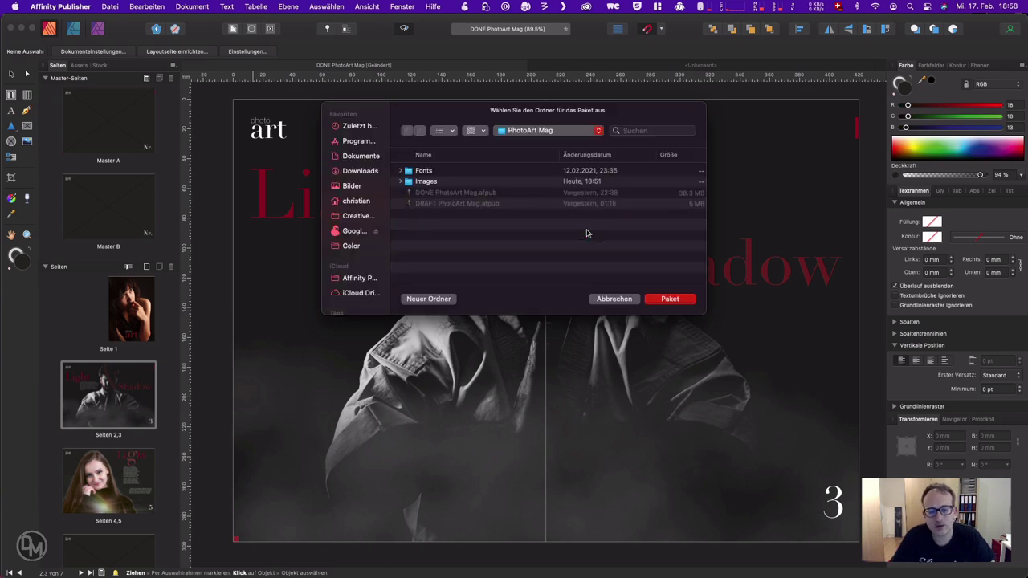
pyautogui.click(669, 300)
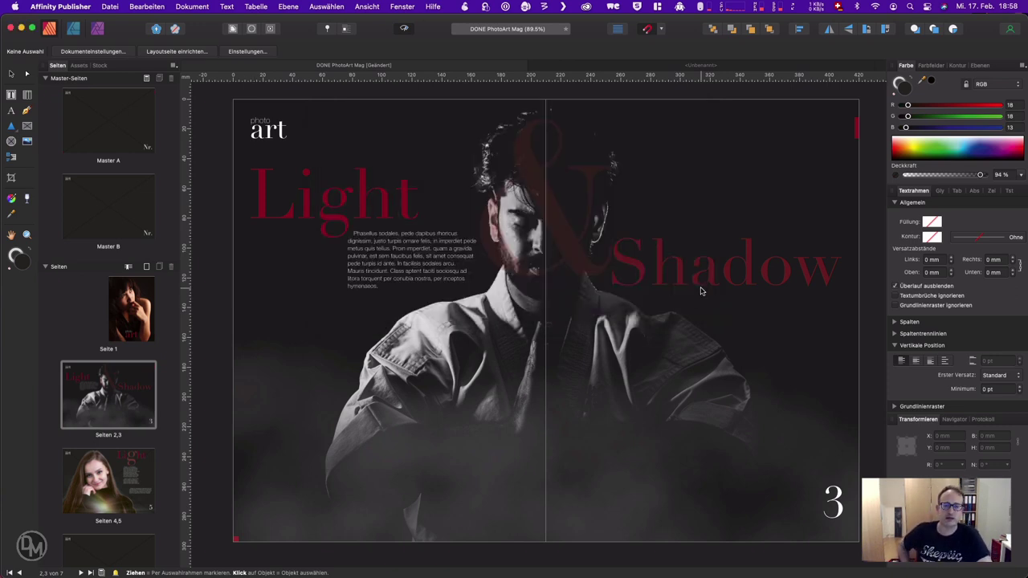
# - In Finder, open the Paket folder and expand then collapse its Fonts and Images folders
pyautogui.press('super+Tab')
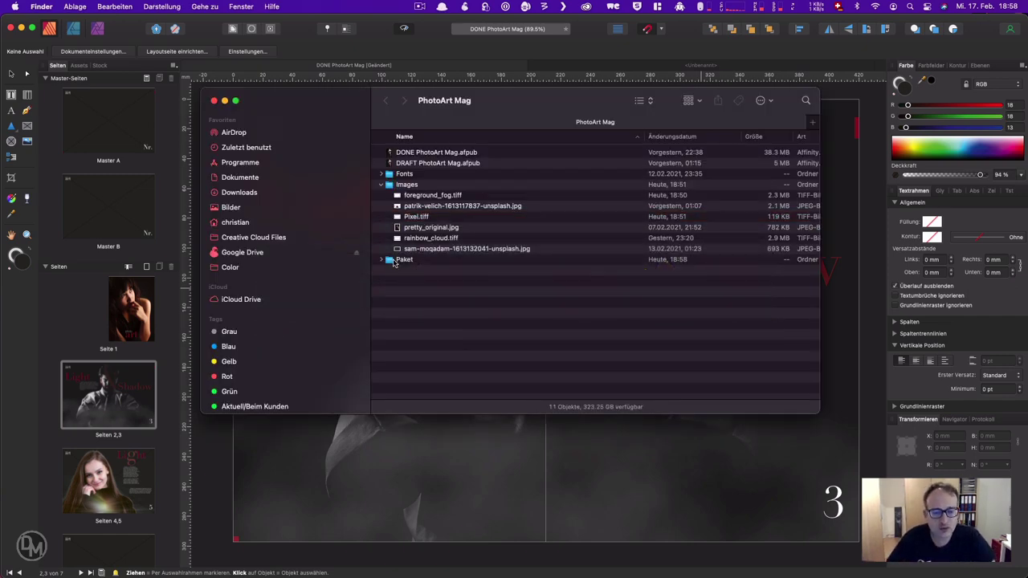
pyautogui.click(393, 261)
pyautogui.doubleClick(395, 262)
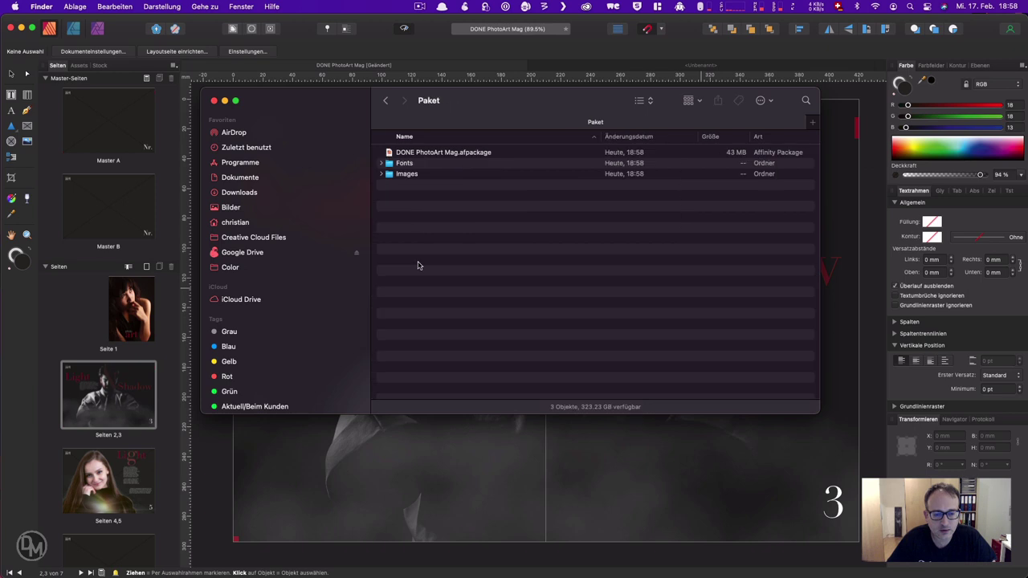
pyautogui.click(428, 164)
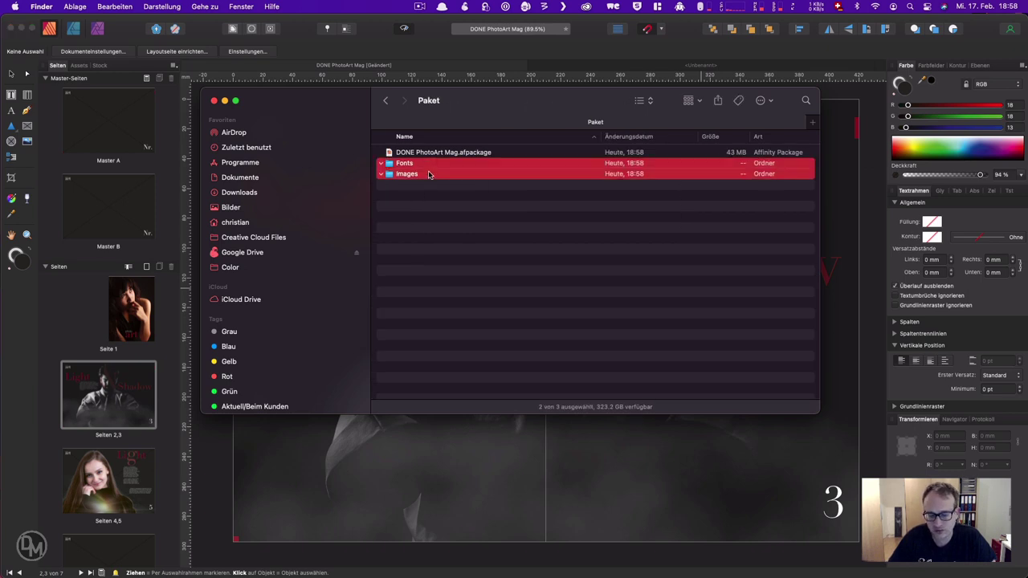
pyautogui.press('Right')
pyautogui.press('Left')
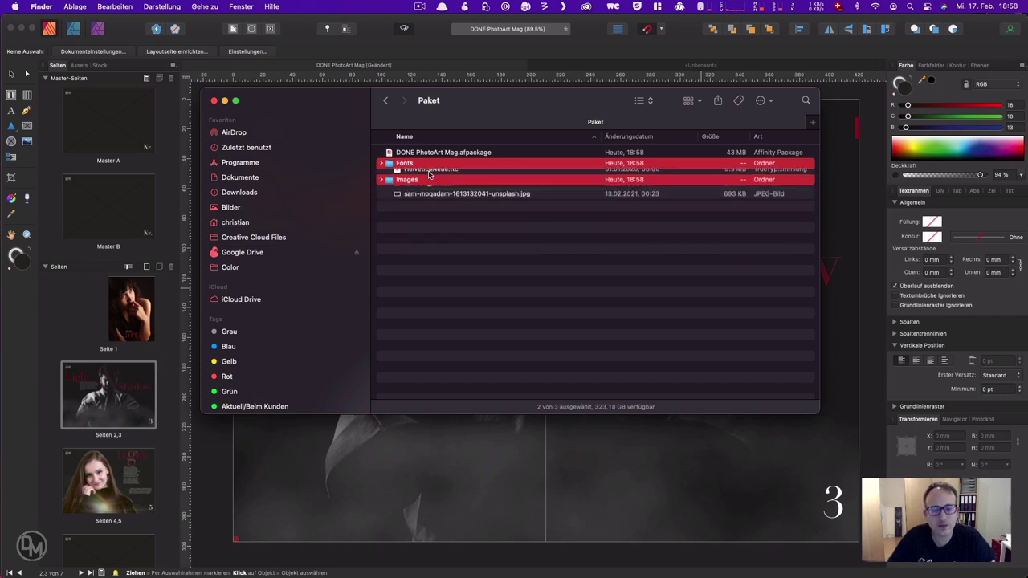
pyautogui.click(434, 206)
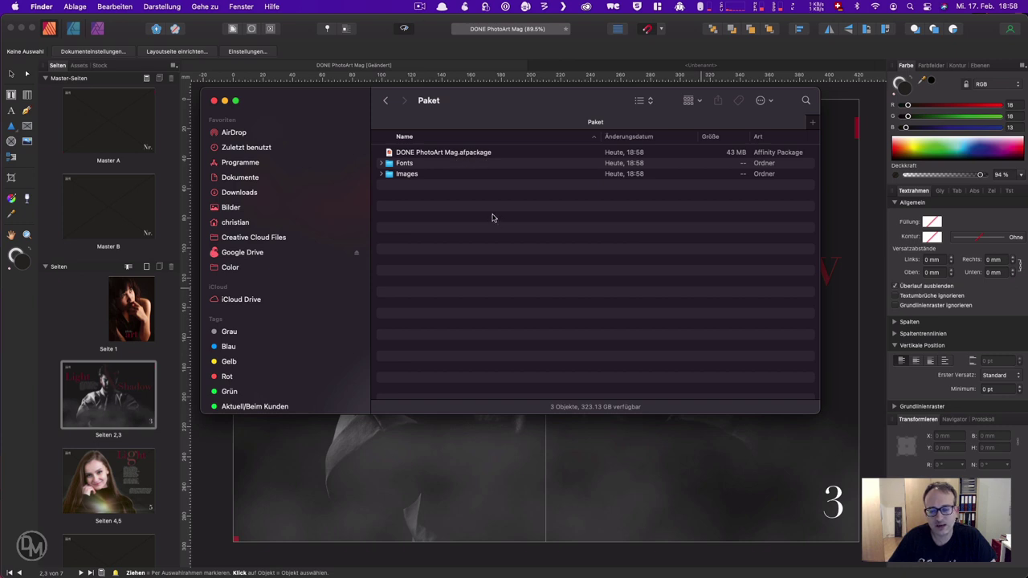
# - Return to PhotoArt Mag and expand Paket in list view, selecting DONE PhotoArt Mag.afpackage
pyautogui.press('super+Up')
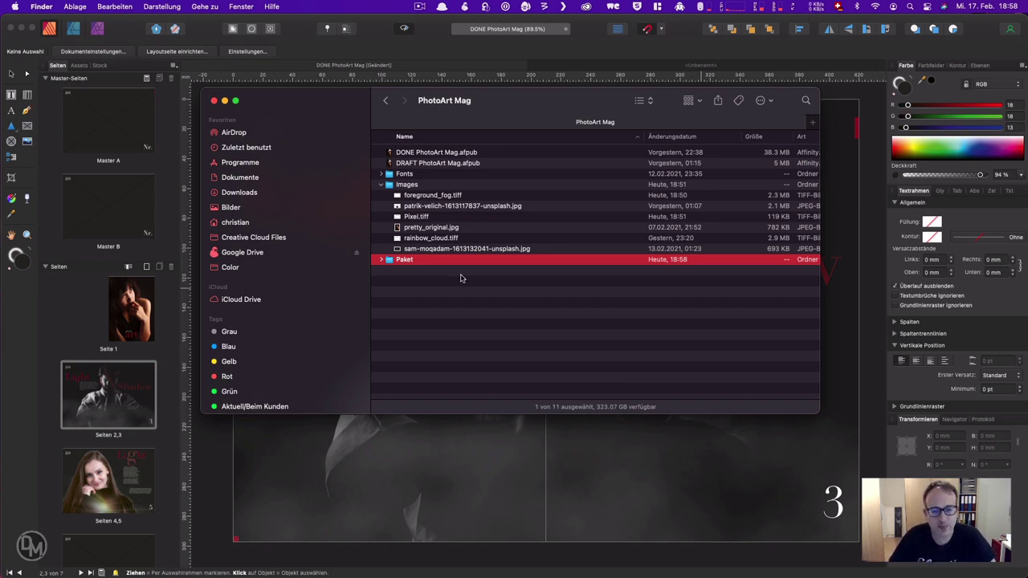
pyautogui.click(382, 262)
pyautogui.click(482, 322)
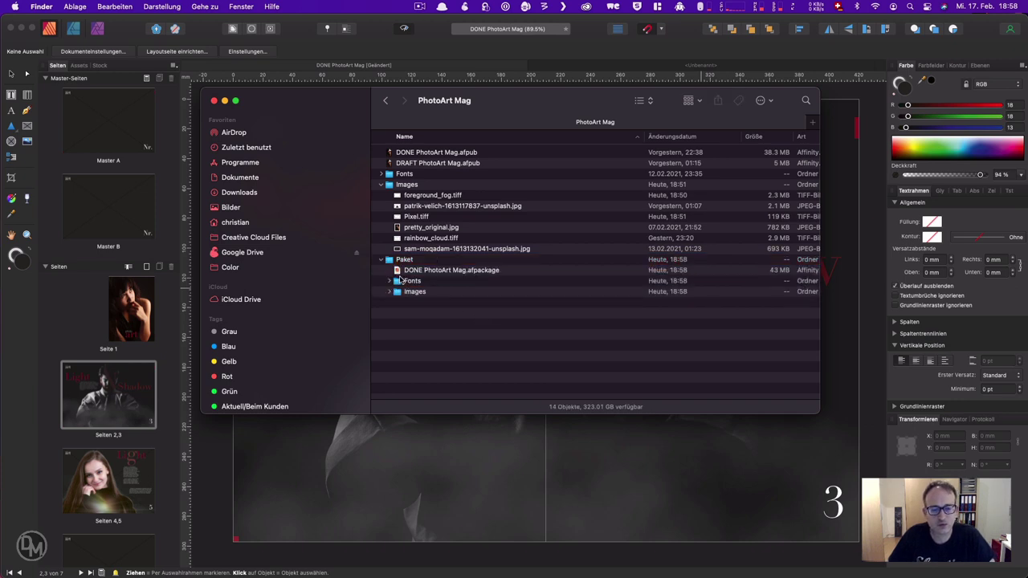
pyautogui.click(480, 273)
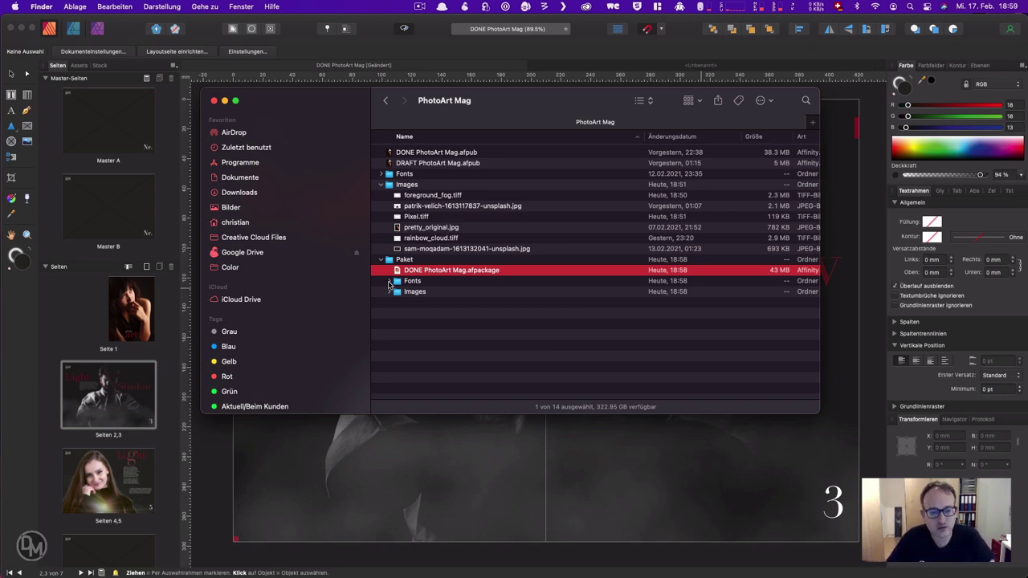
# - Expand Paket's Fonts folder to check the Didot.ttc and HelveticaNeue.ttc files, then collapse it
pyautogui.click(388, 281)
pyautogui.click(441, 285)
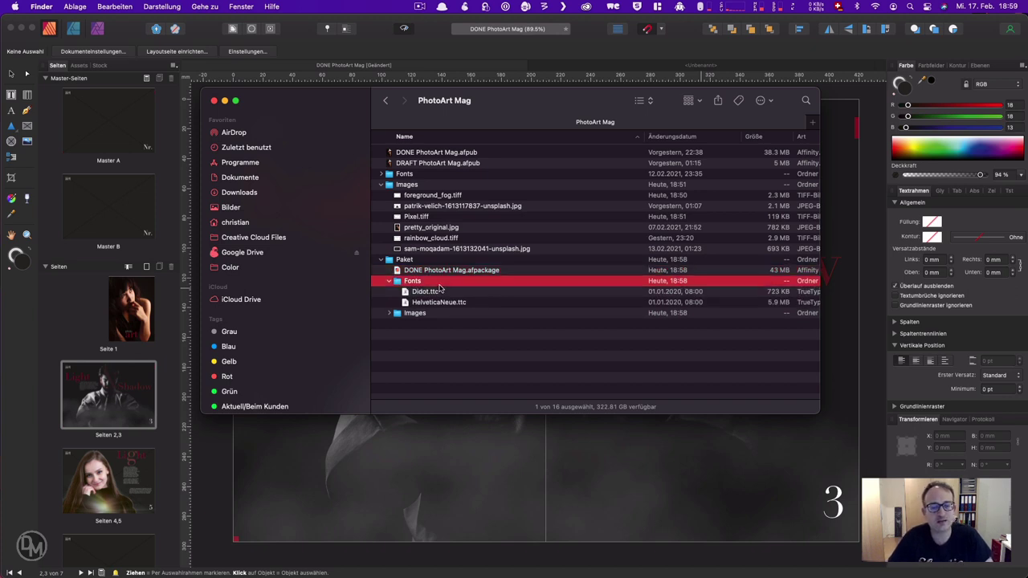
pyautogui.keyDown('super'); pyautogui.click(474, 292); pyautogui.keyUp('super')
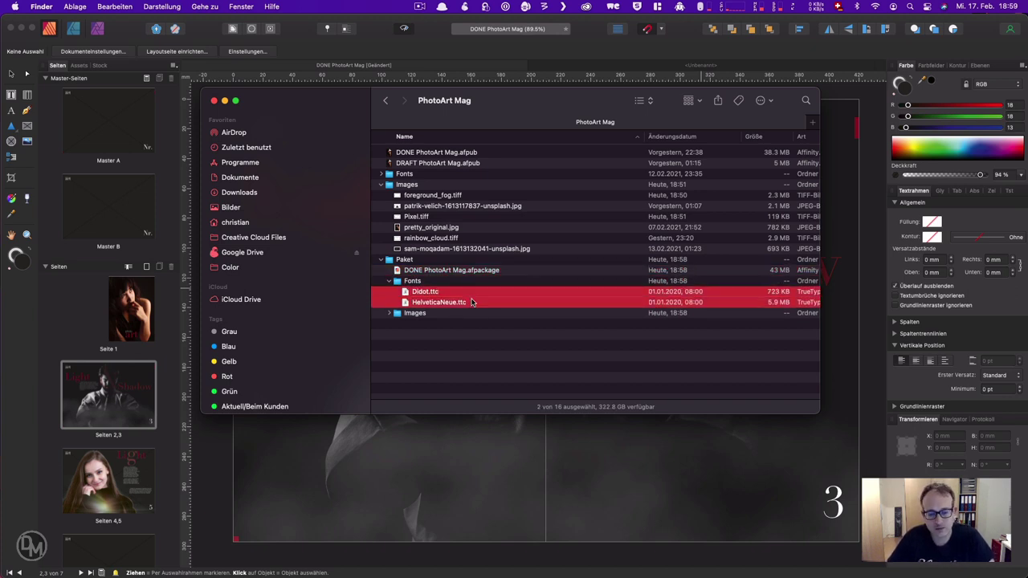
pyautogui.press('super+alt+a')
pyautogui.click(399, 283)
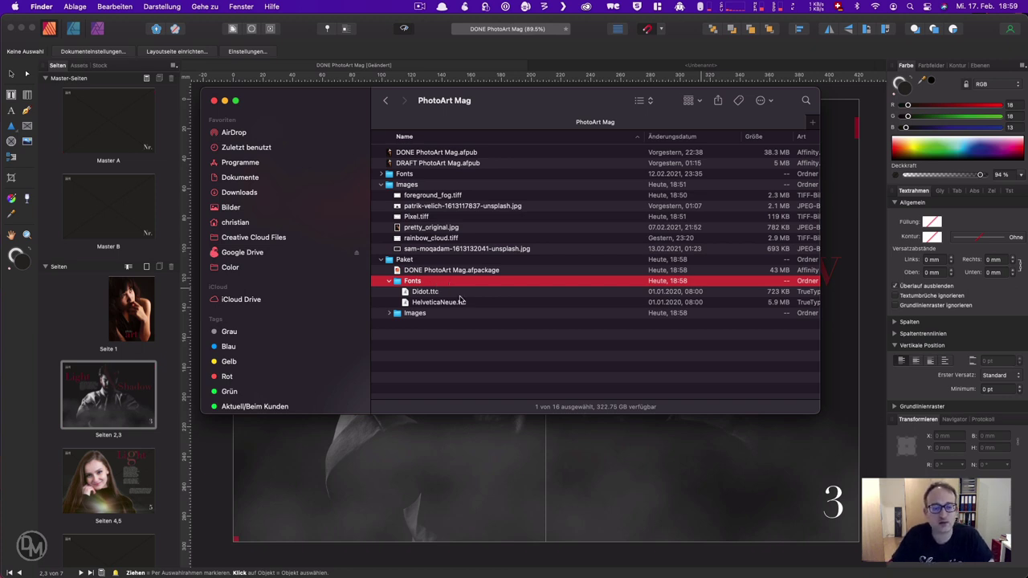
pyautogui.click(482, 337)
pyautogui.click(389, 282)
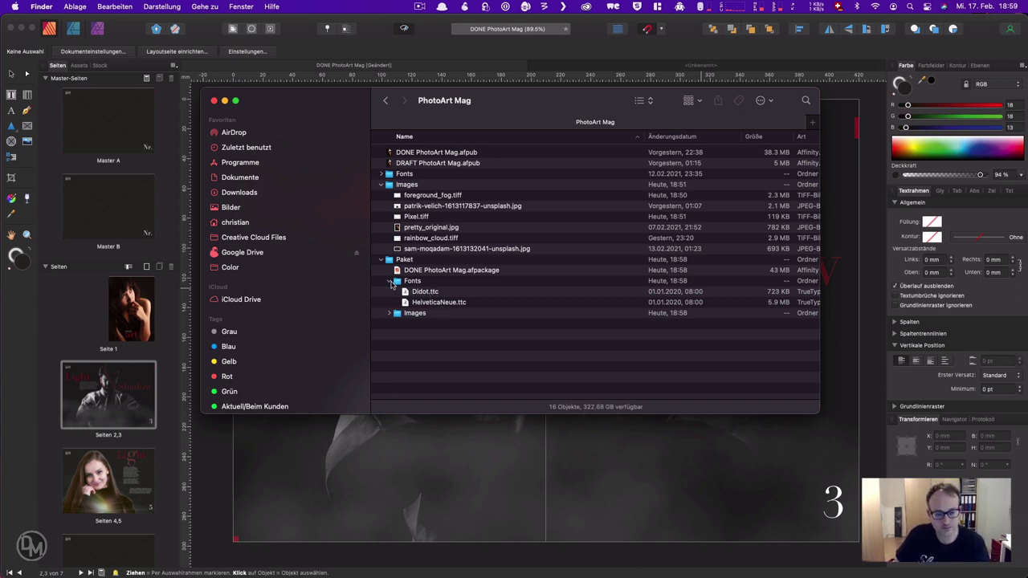
pyautogui.click(390, 281)
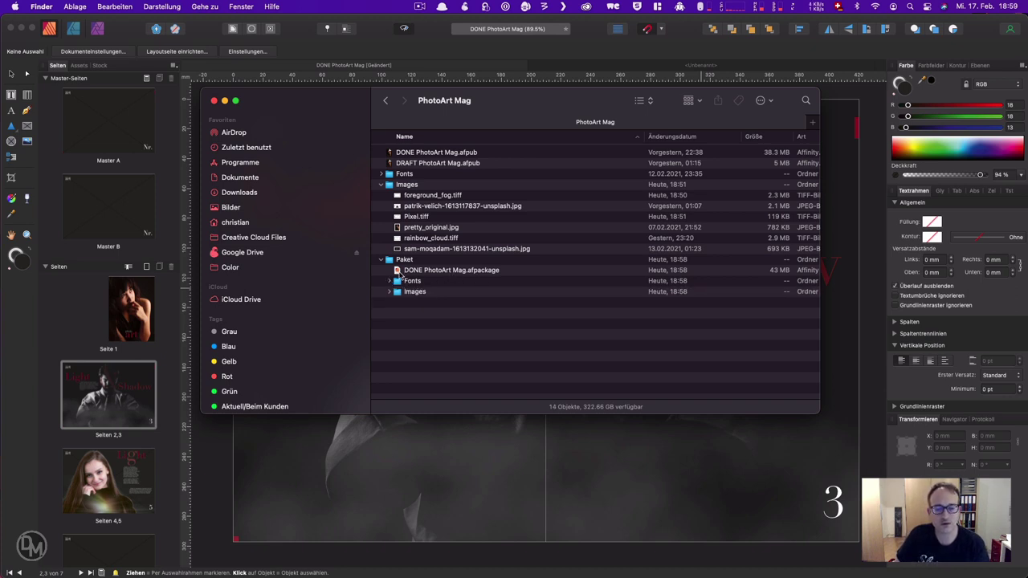
# - Collapse the Paket and Images folders and bring Affinity Publisher back to the front
pyautogui.click(512, 274)
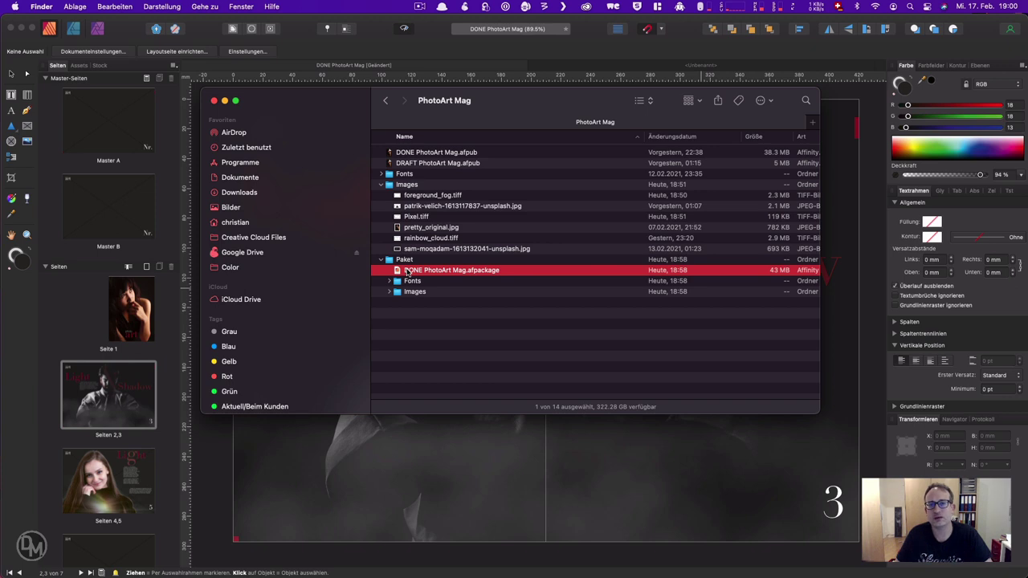
pyautogui.click(480, 324)
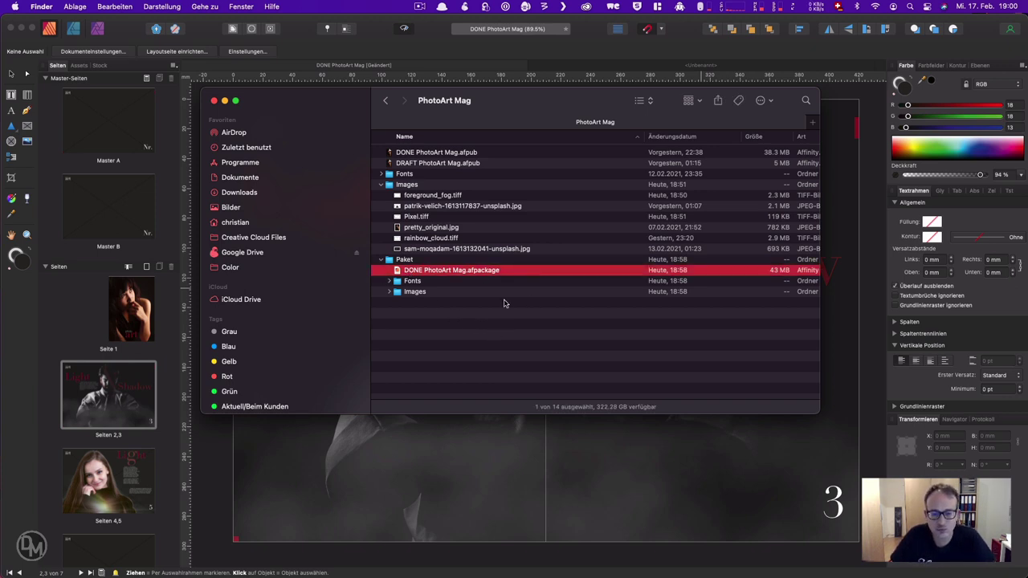
pyautogui.press('Down')
pyautogui.press('Up')
pyautogui.press('Left')
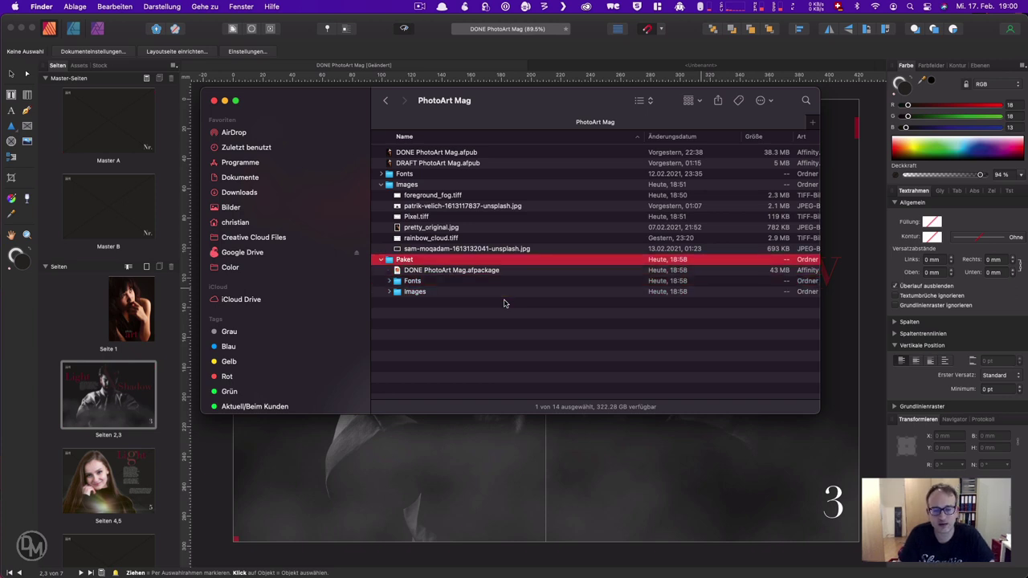
pyautogui.press('Left')
pyautogui.press('Up')
pyautogui.press('Left')
pyautogui.press('Left')
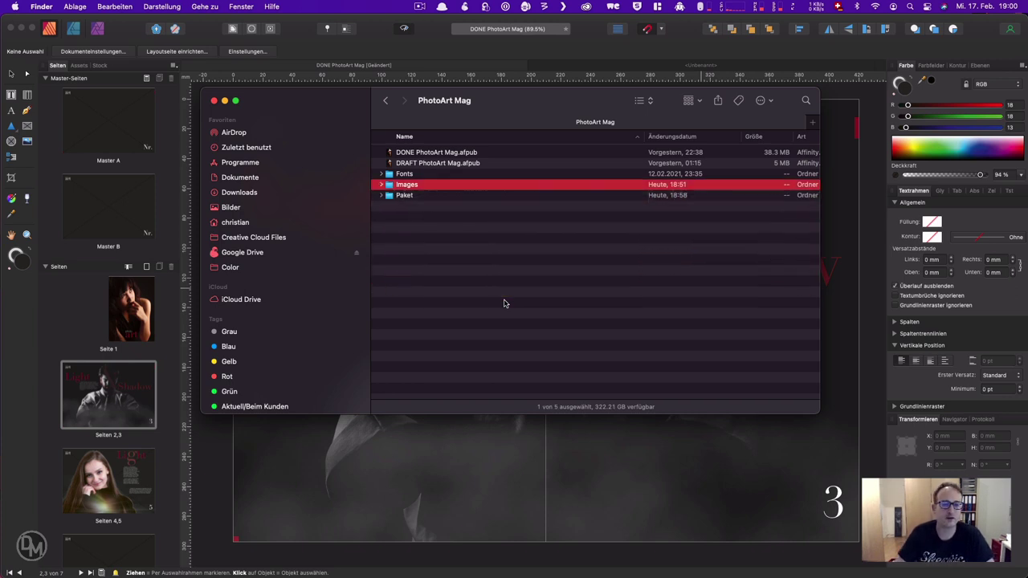
pyautogui.click(536, 284)
pyautogui.click(481, 454)
pyautogui.click(197, 299)
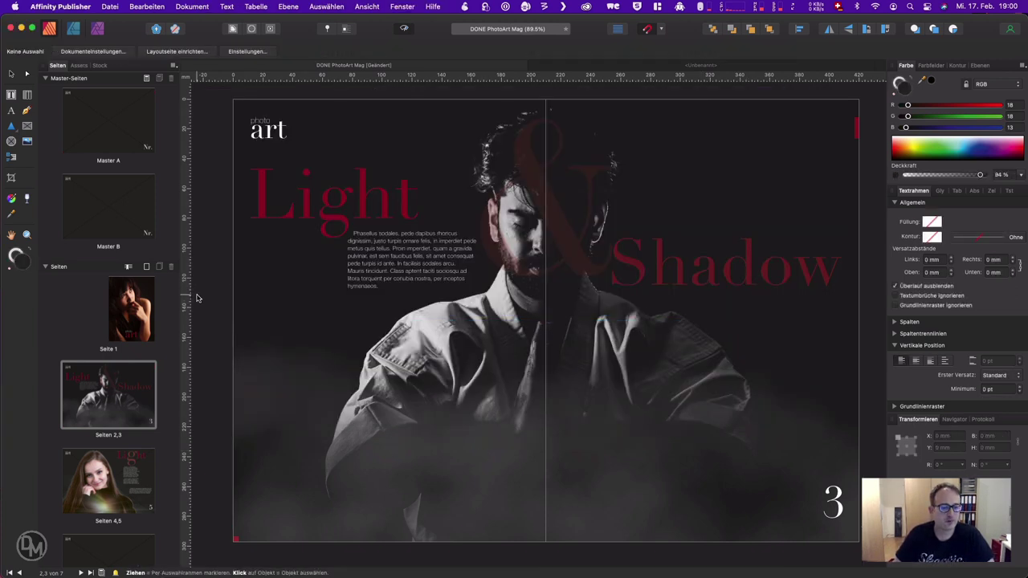